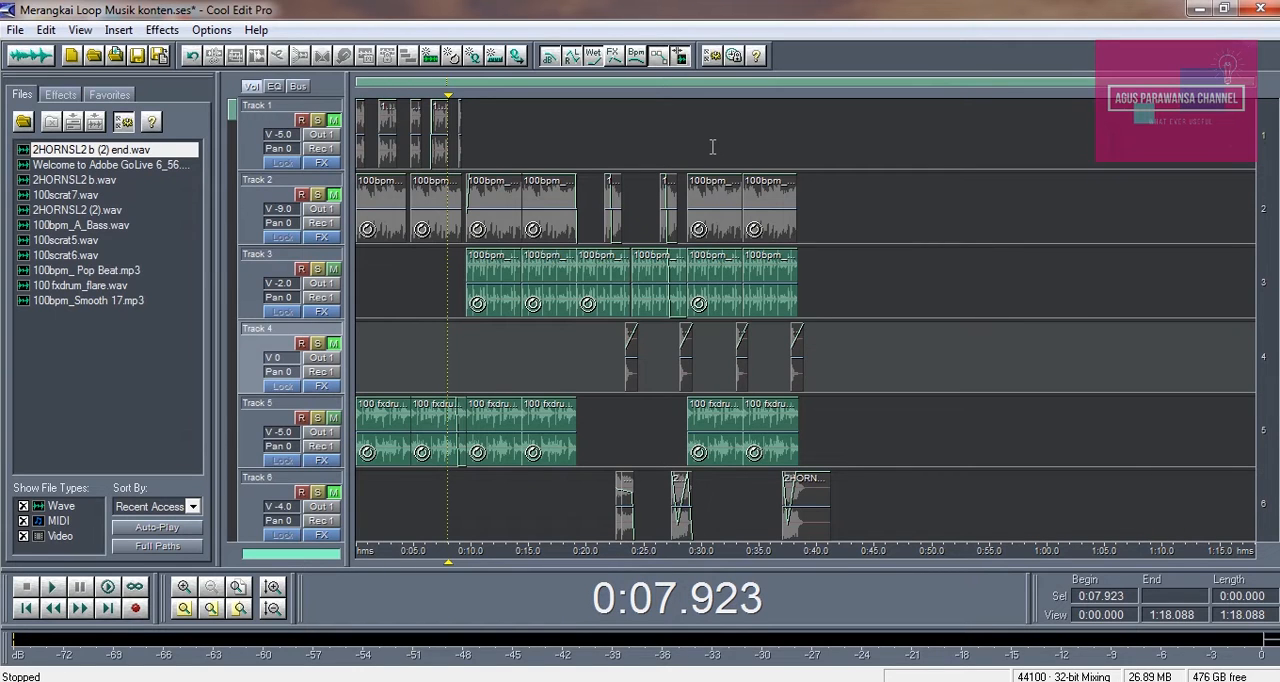
Play the session from about 0:09 to hear the drum and beat loops without the muted bass track
click(428, 366)
key(space)
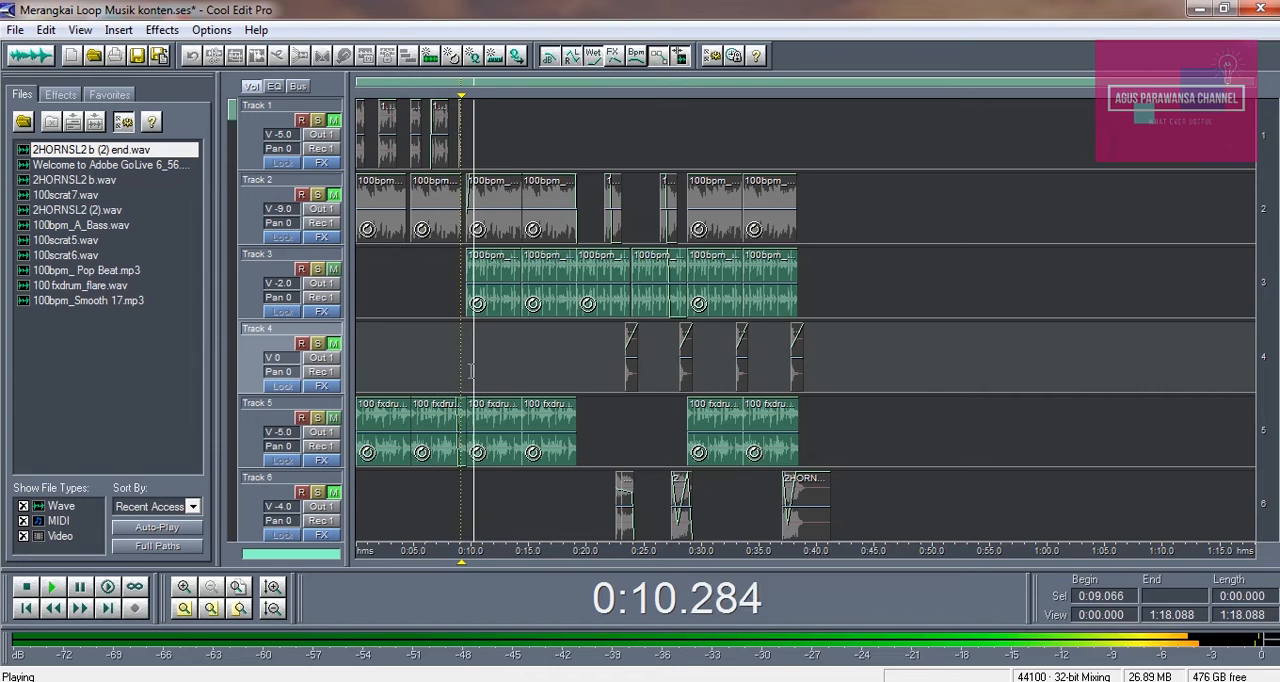
key(space)
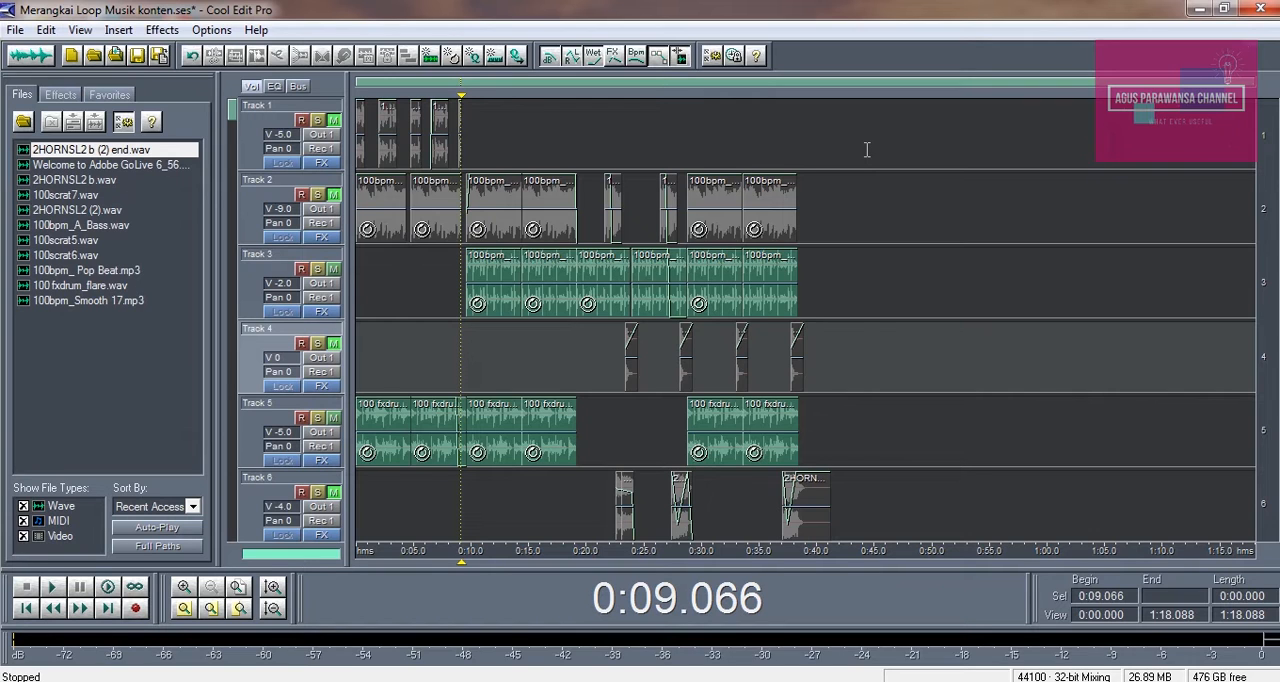
key(space)
key(space)
key(space)
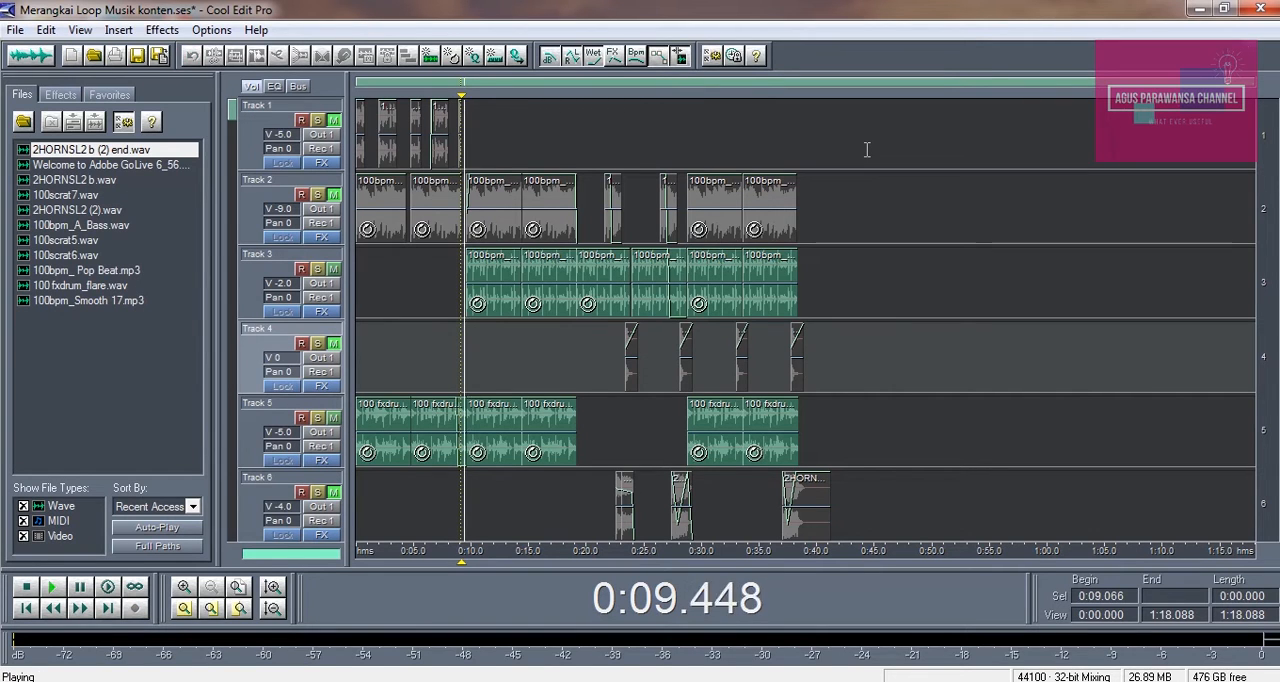
key(space)
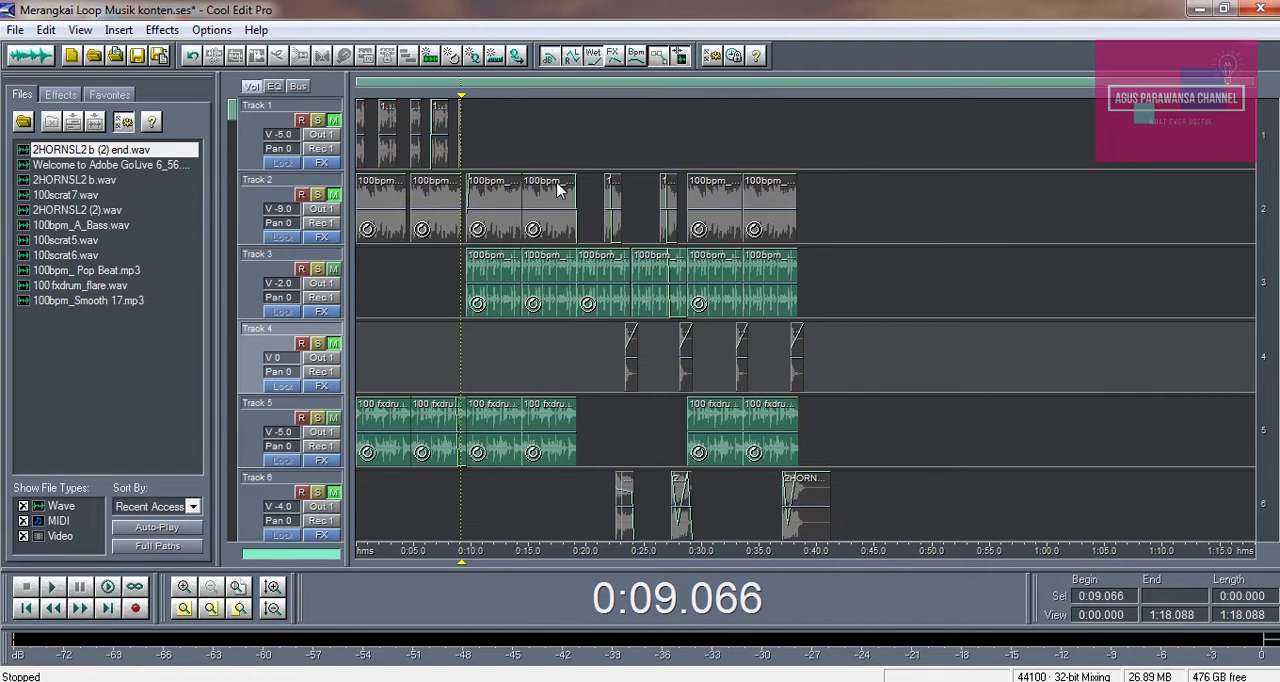
Unmute Track 2 and select its third bass clip, the one beginning just before 0:10
click(337, 204)
click(477, 150)
click(486, 198)
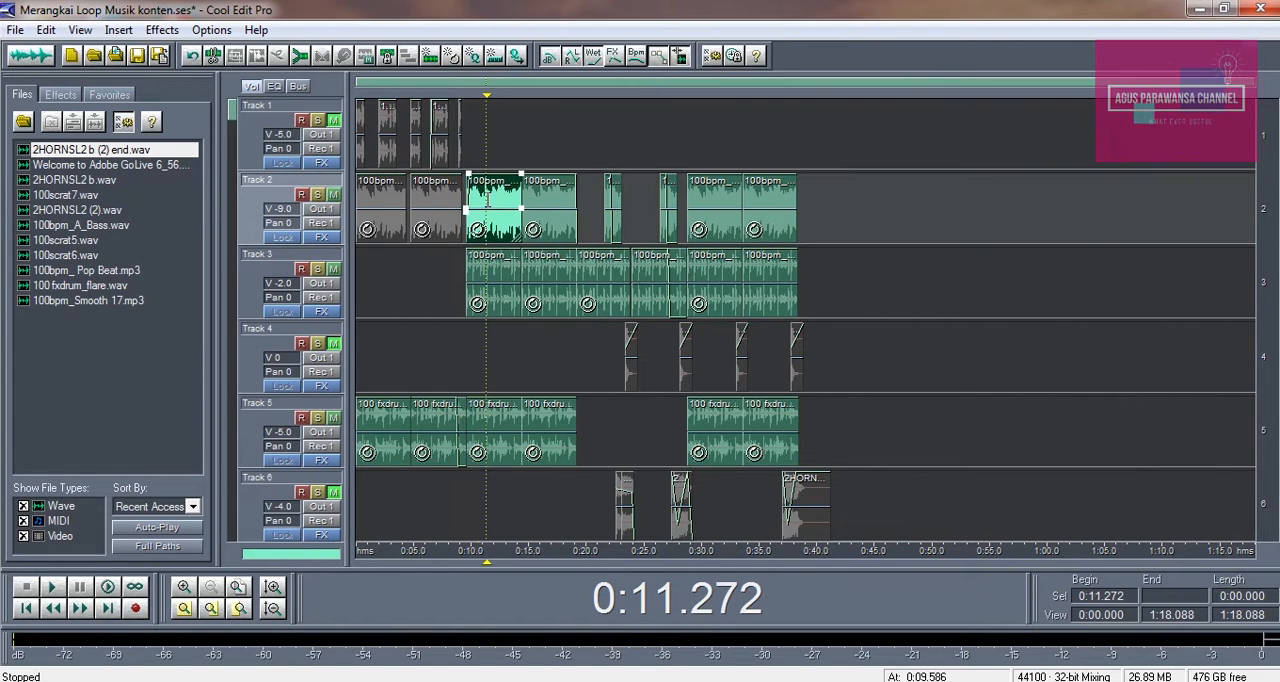
click(538, 150)
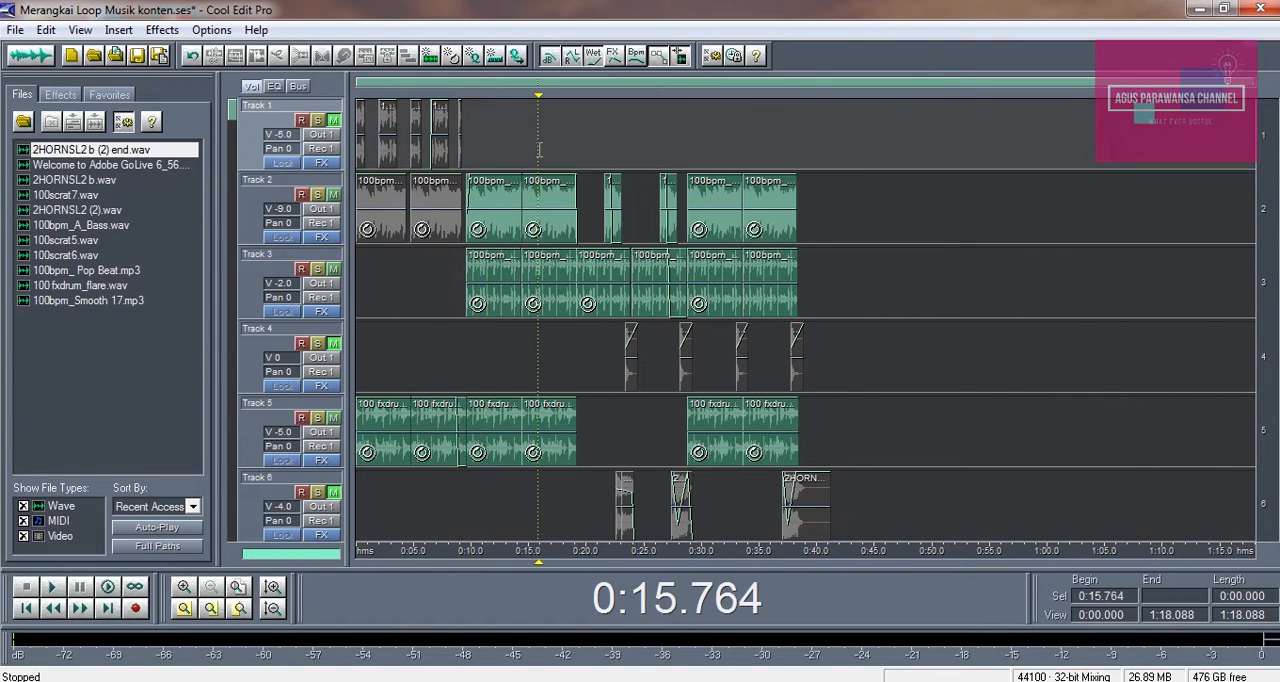
click(494, 195)
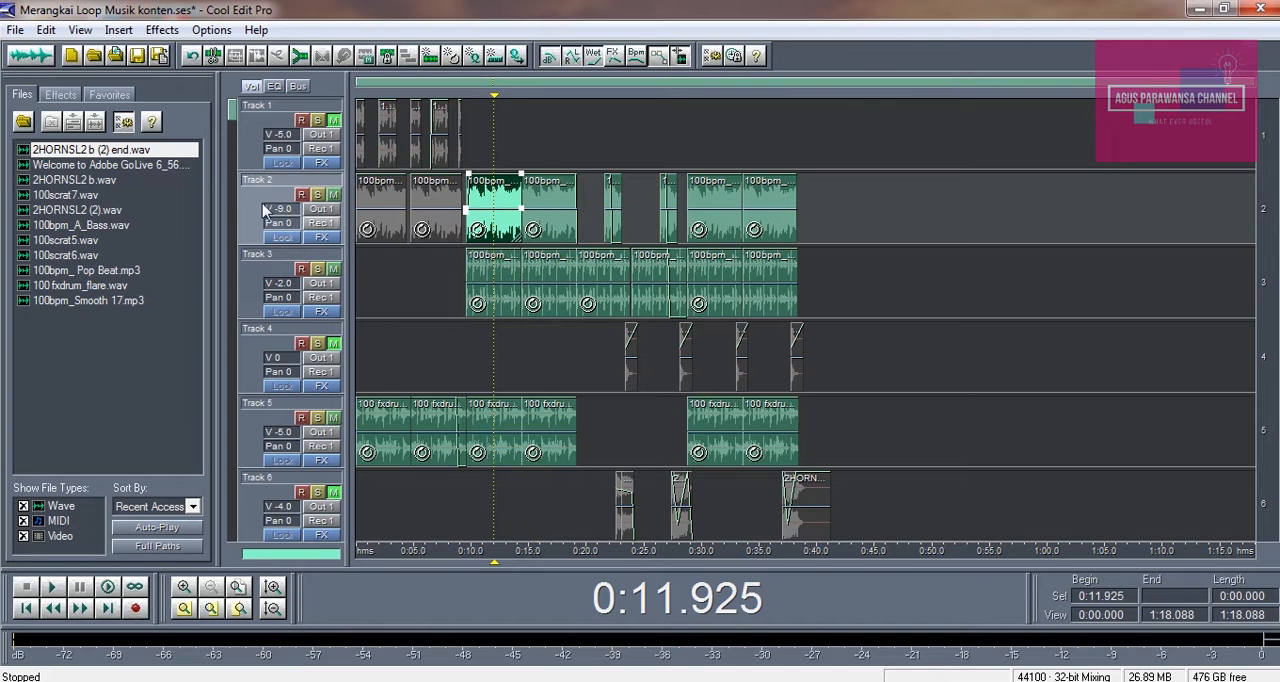
Preview the 100bpm_A_Bass loop from Kumpulan Loop musik tutor, inside @@@ Music & Sound FX on drive E, without inserting it
click(119, 30)
click(138, 80)
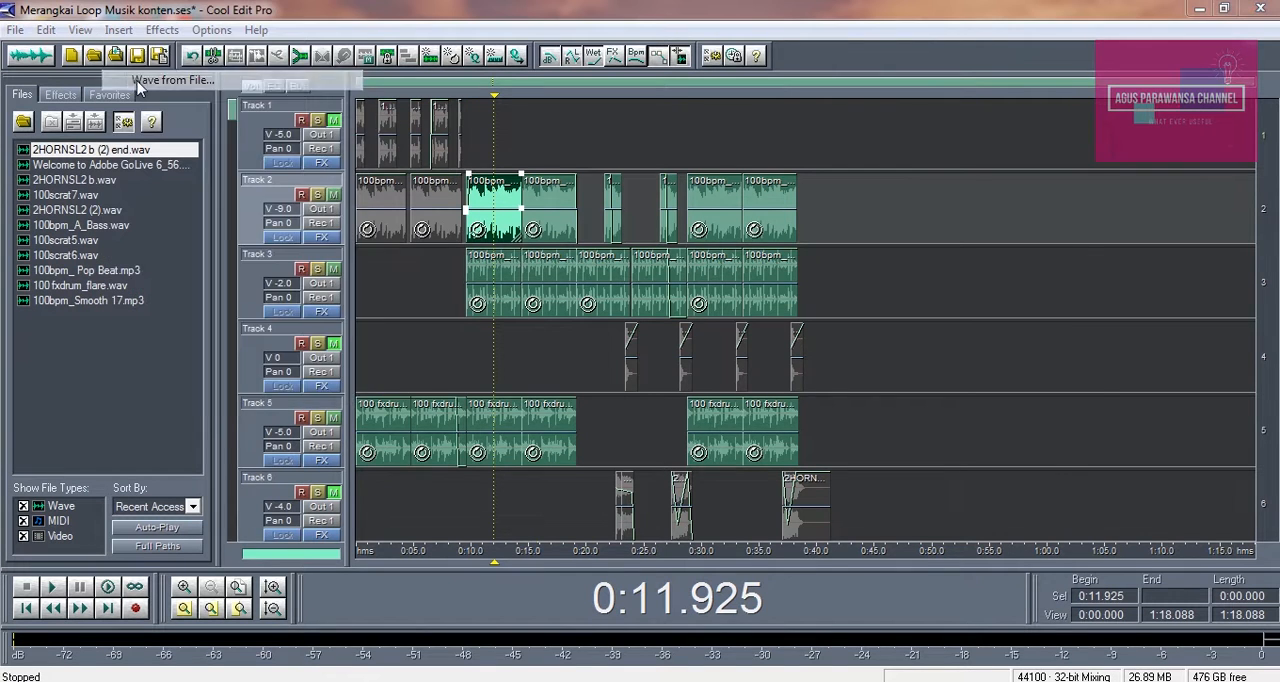
click(467, 157)
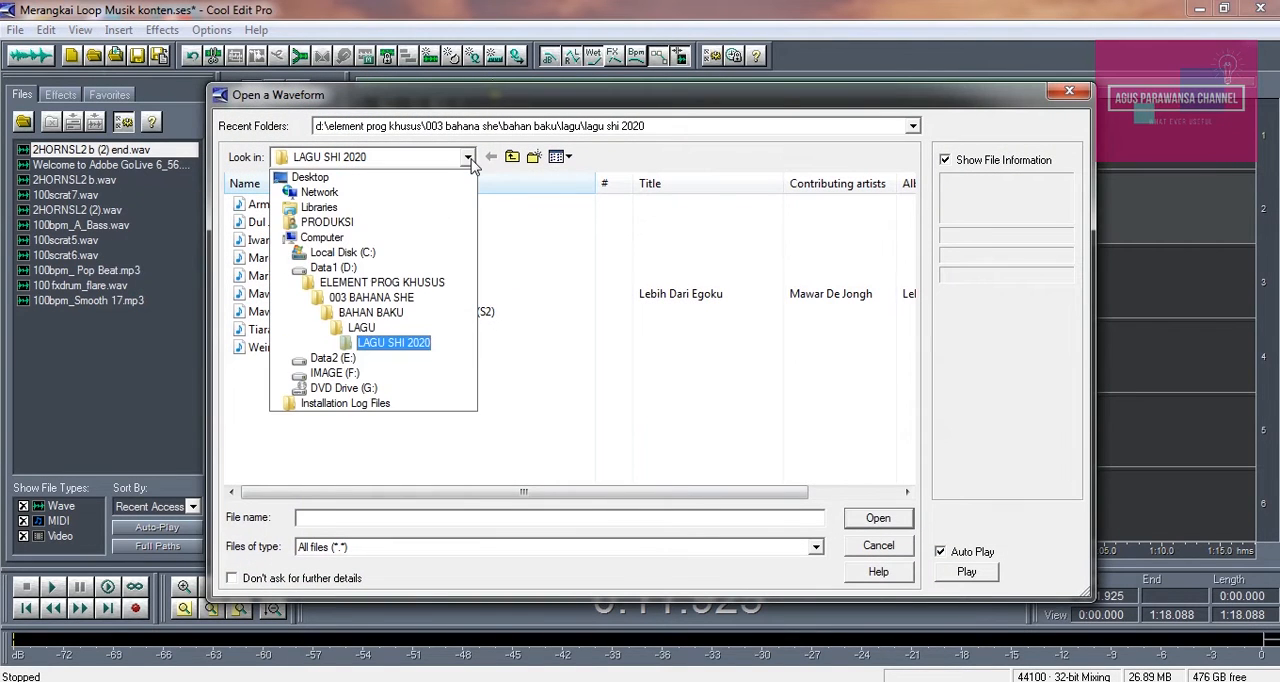
click(334, 358)
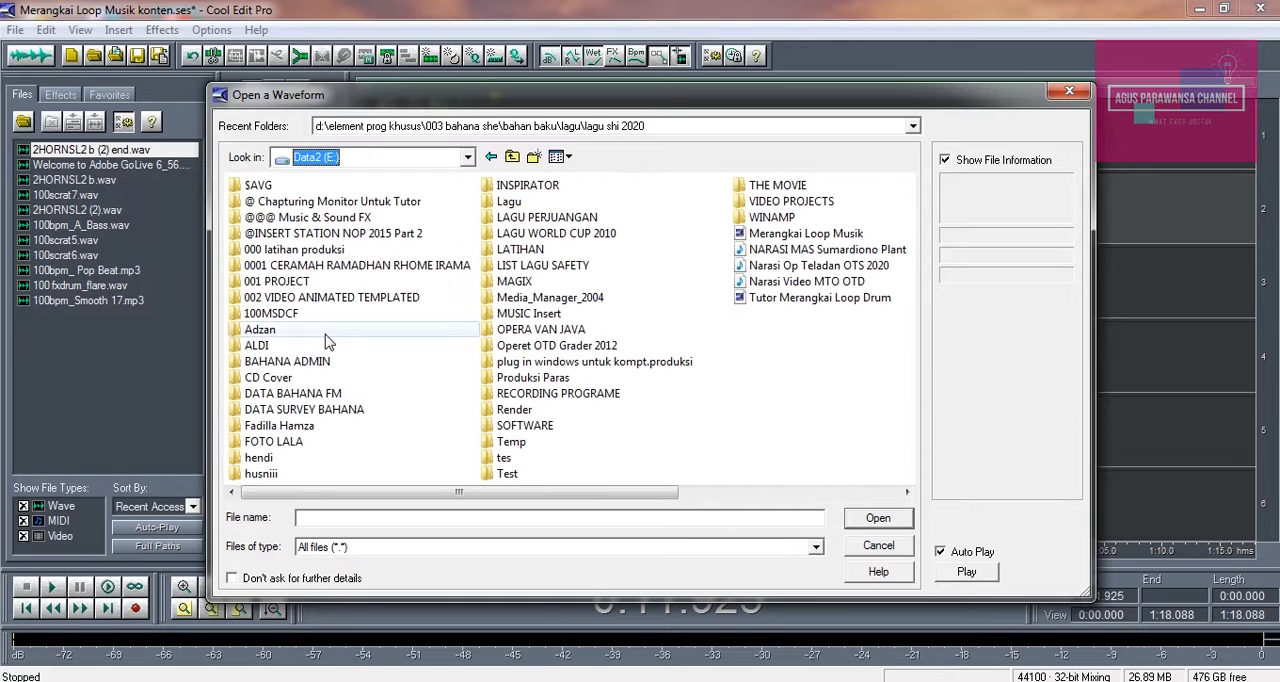
double_click(358, 217)
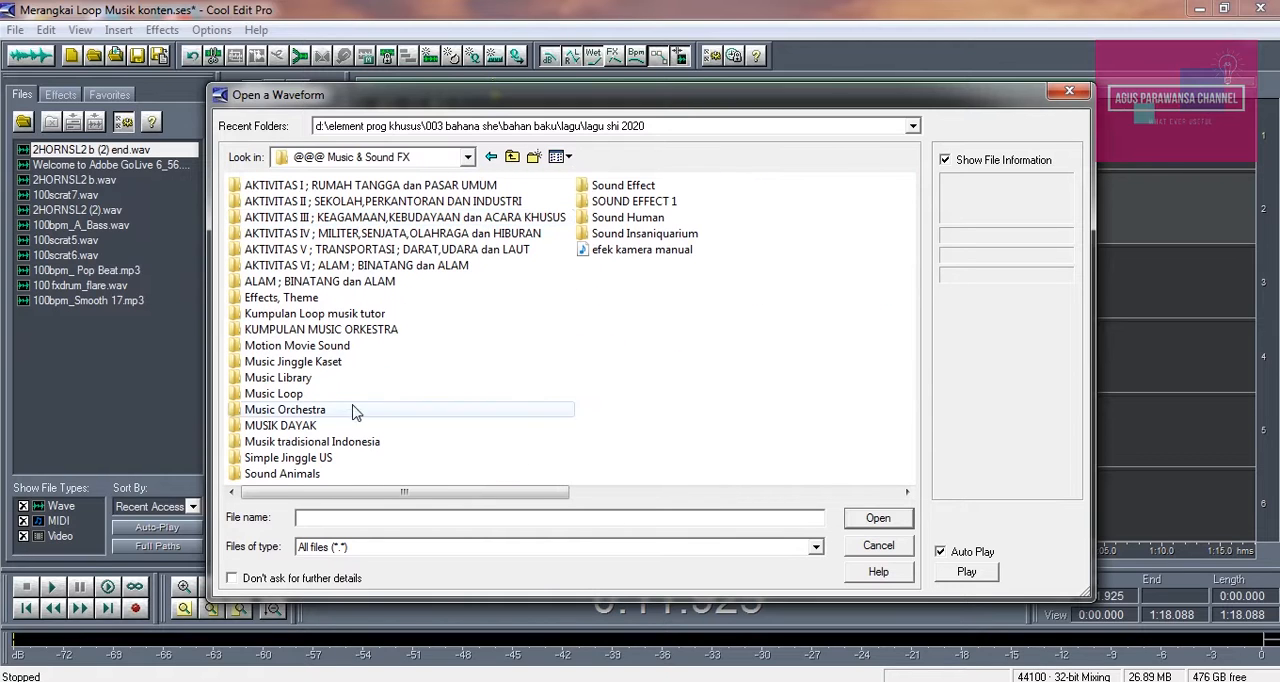
double_click(305, 313)
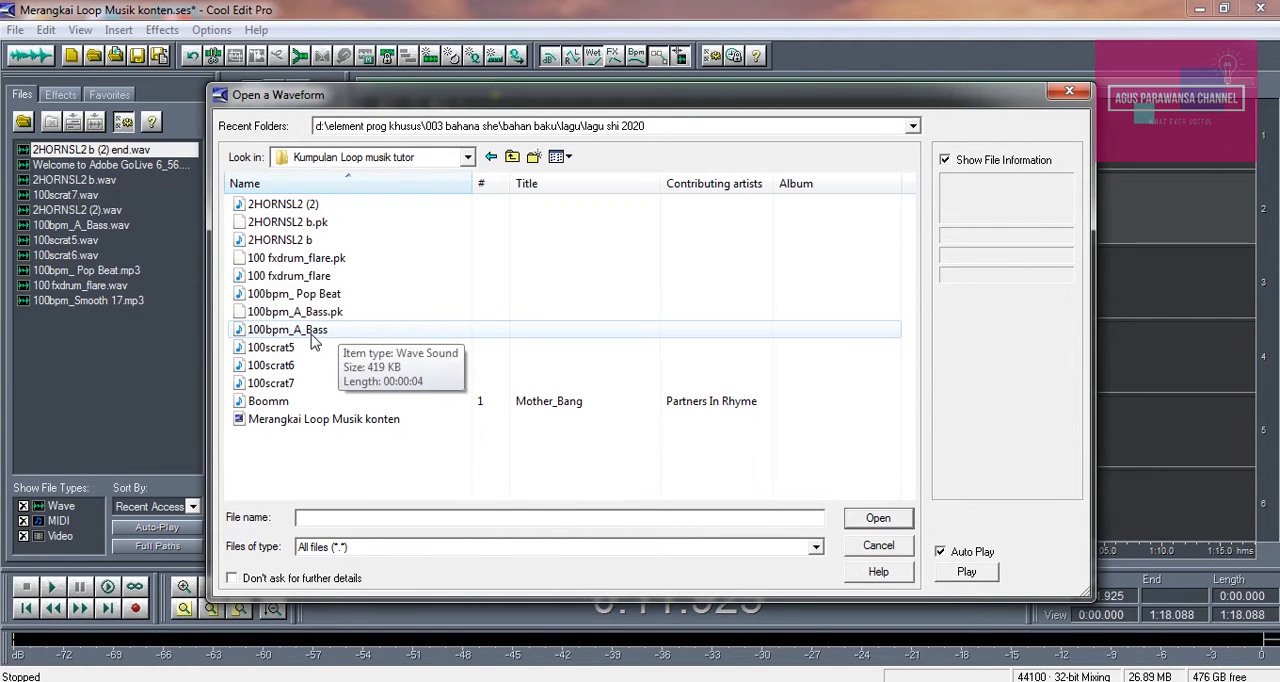
click(310, 340)
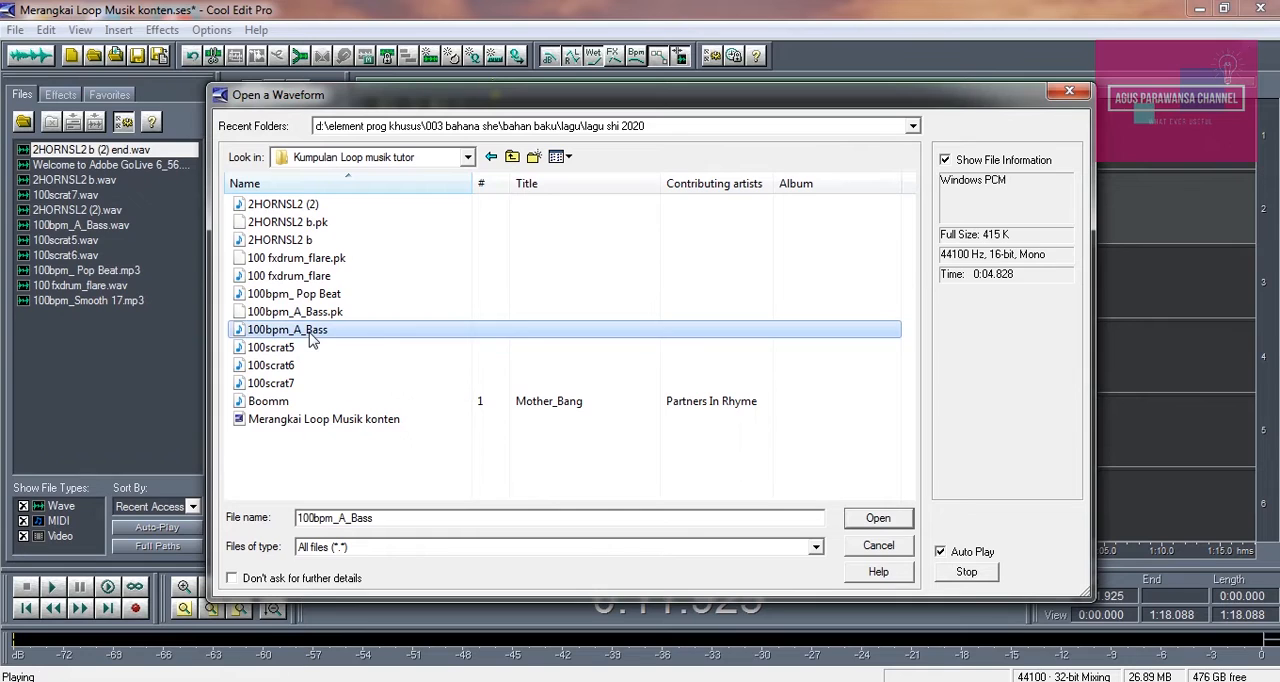
click(962, 576)
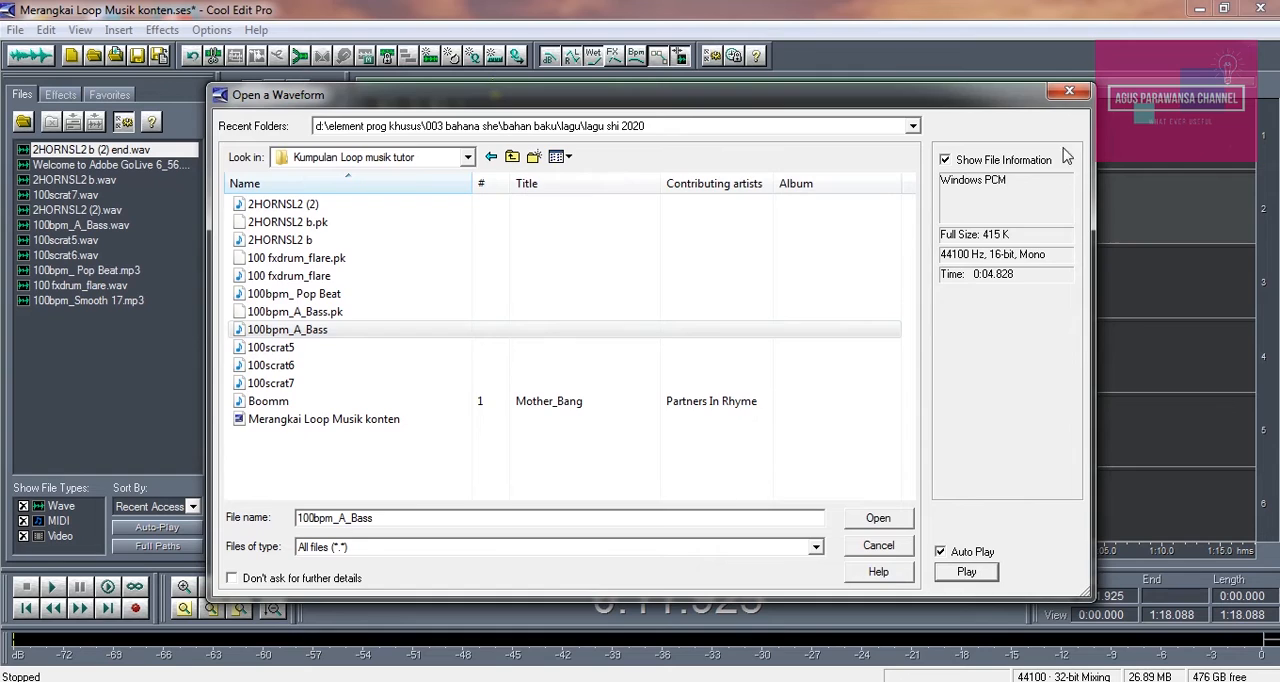
click(1068, 93)
Inspect the third Track 2 bass clip in the waveform editor and return to the multitrack session
double_click(501, 222)
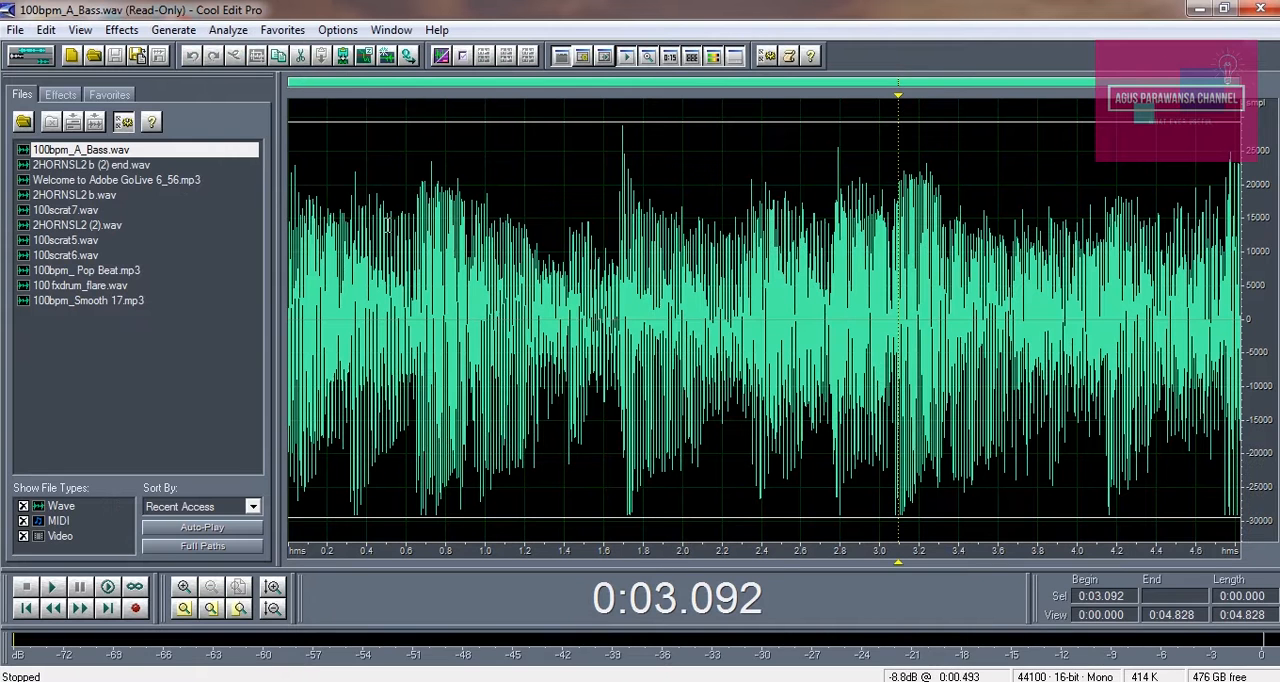
key(space)
click(43, 51)
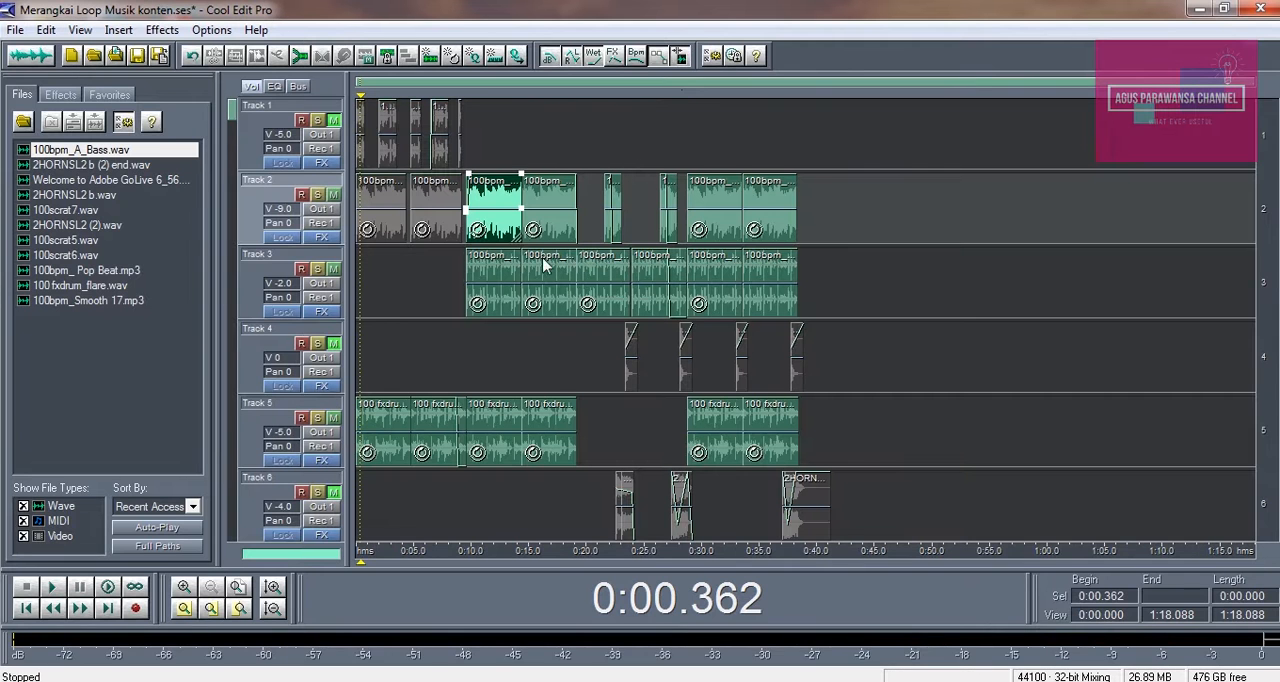
Play the mix from about 0:09 to hear the unmuted bass together with the drums and beat
click(463, 349)
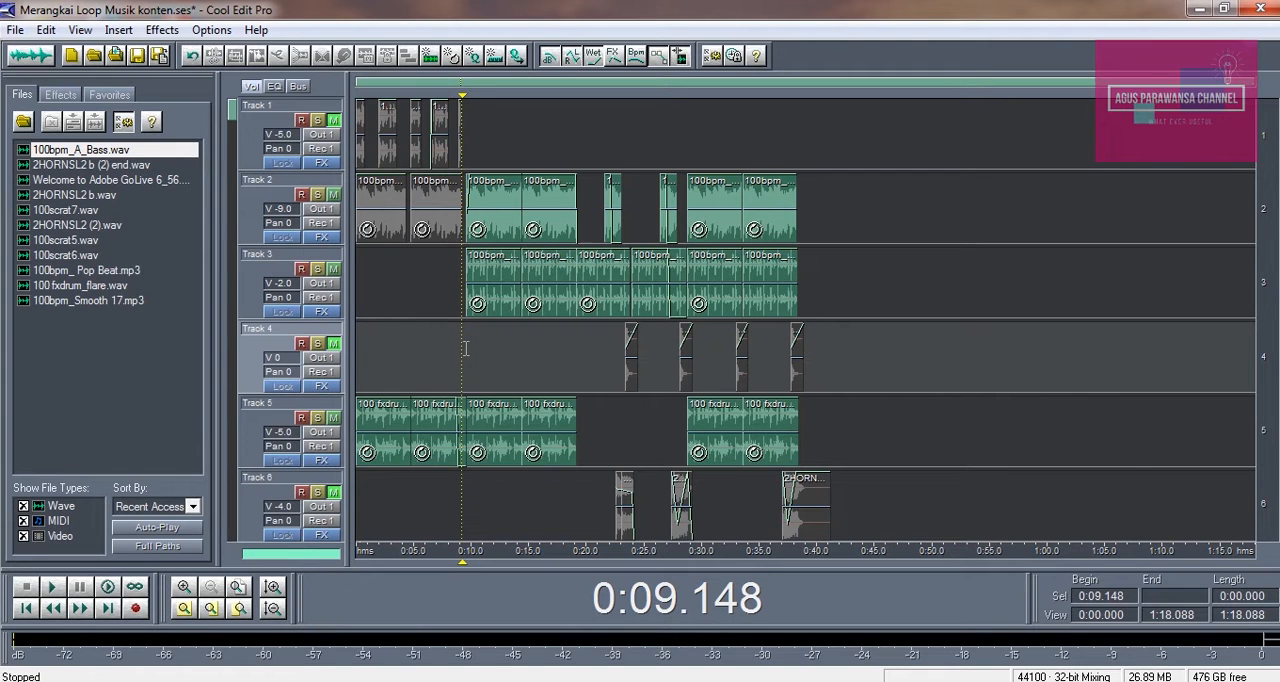
key(space)
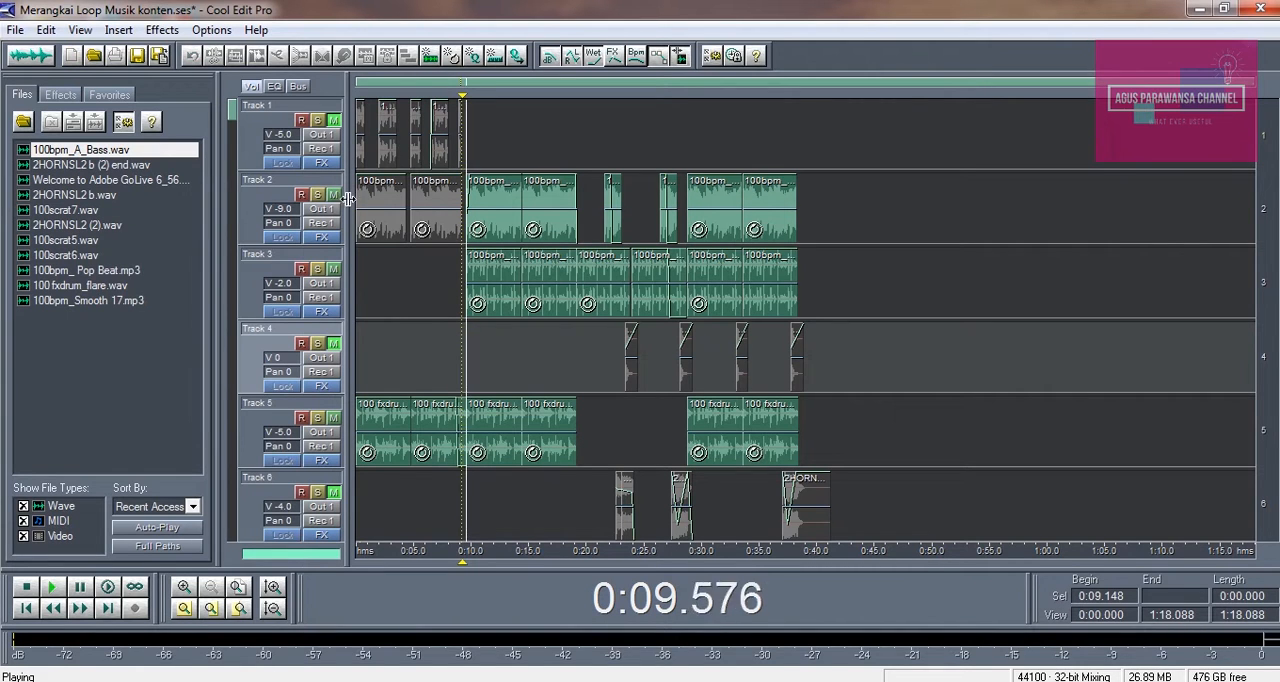
key(space)
Play the opening of the session from about 0:06.6 to check where the bass and Pop Beat loops enter
click(183, 588)
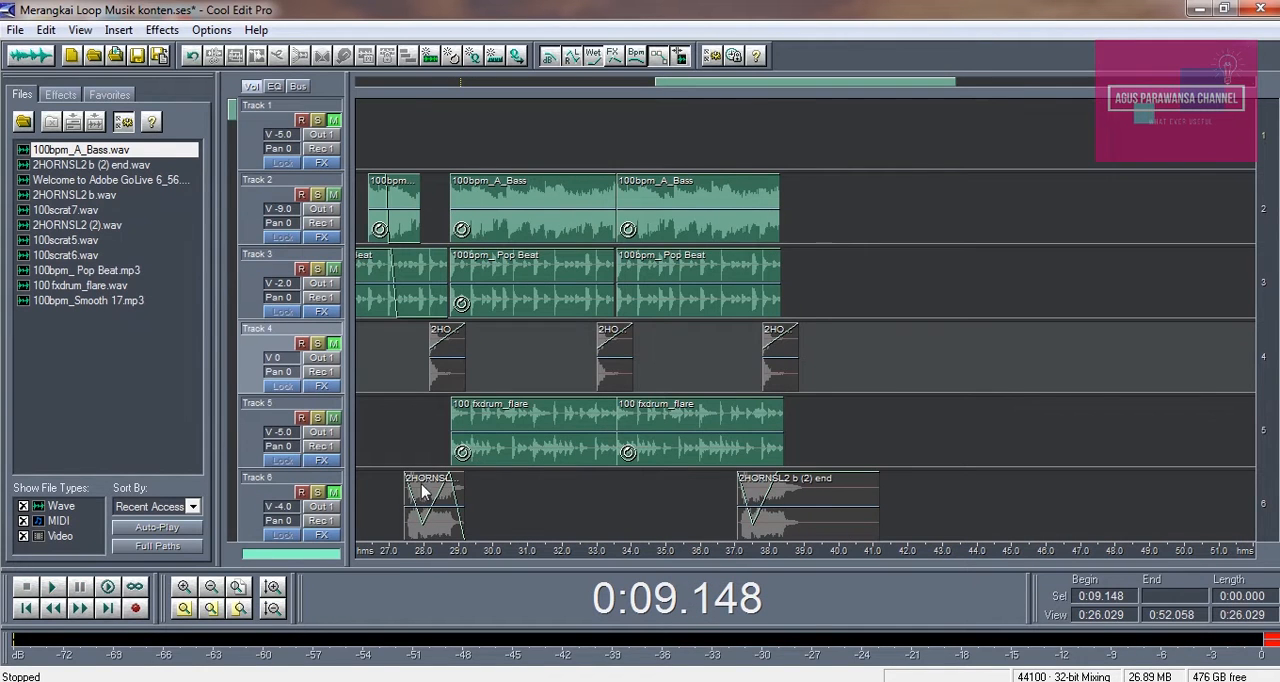
drag(774, 85, 360, 89)
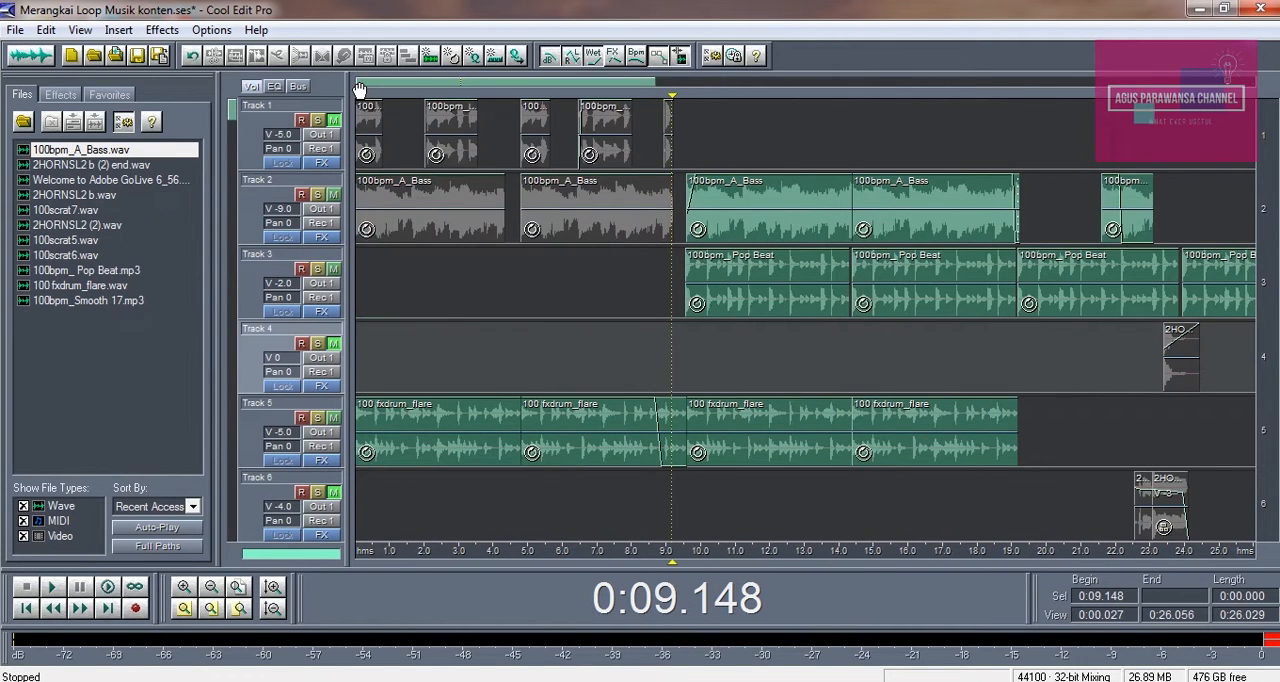
click(584, 345)
key(space)
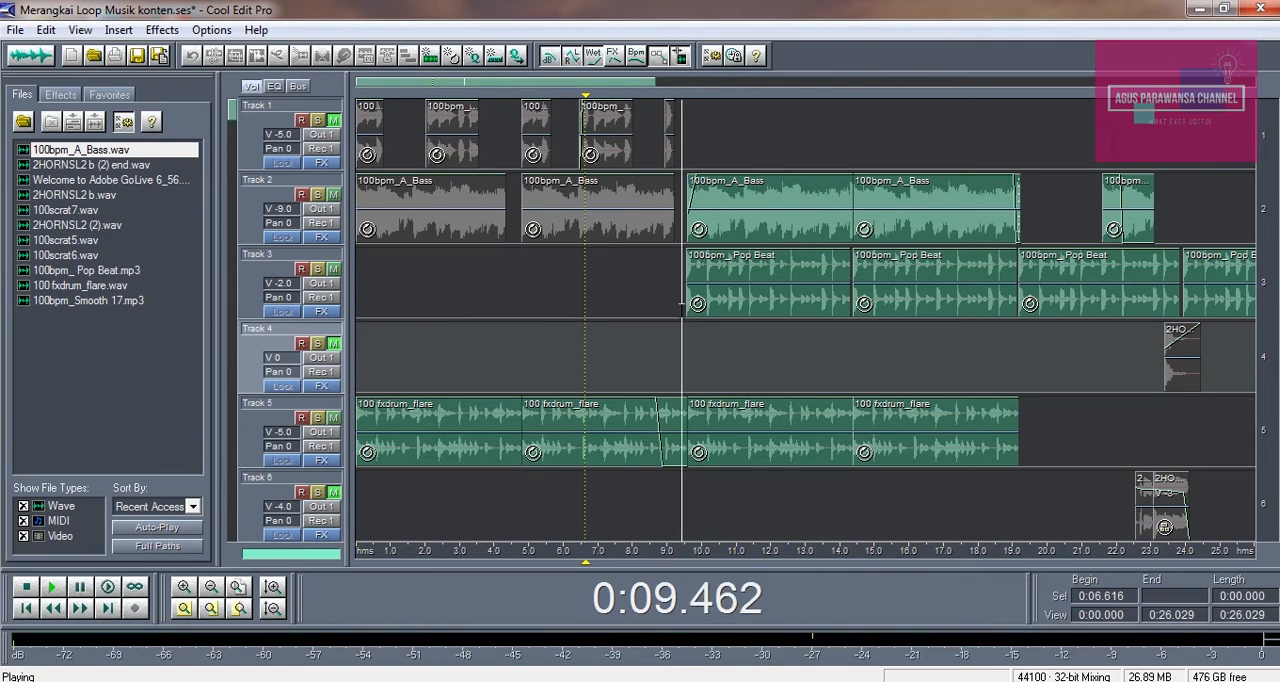
key(space)
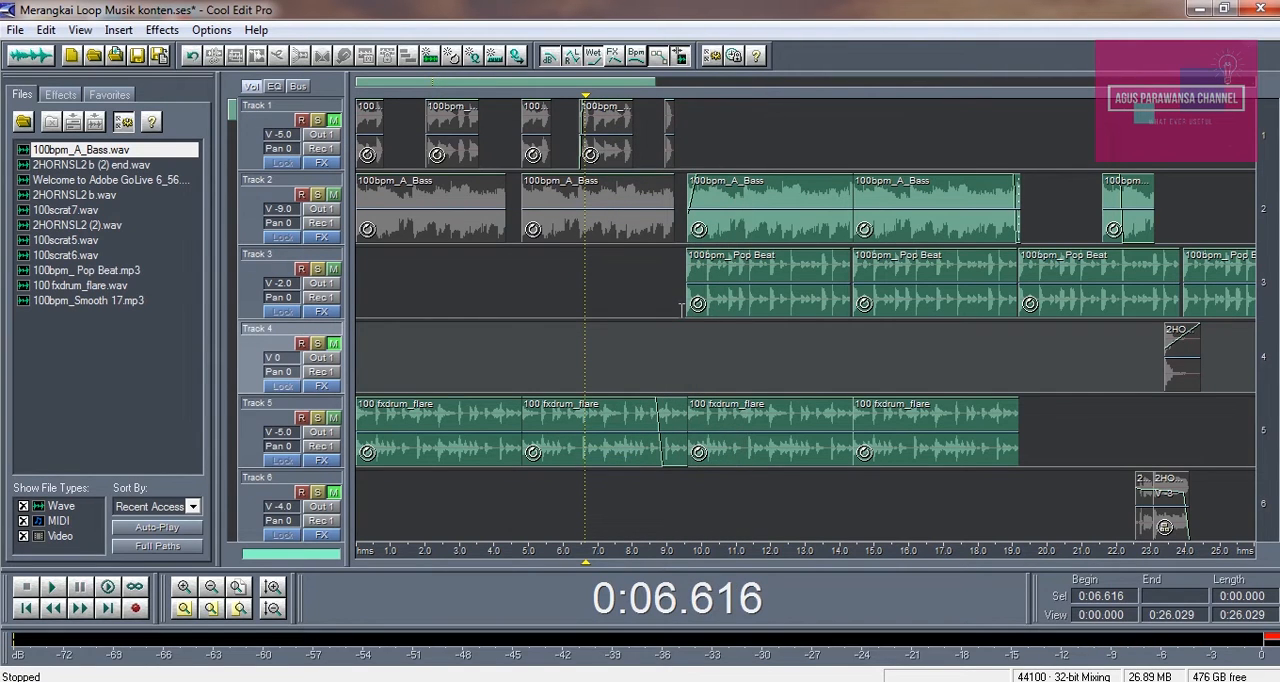
Enable the metronome in the advanced session properties
click(760, 240)
click(743, 232)
click(889, 232)
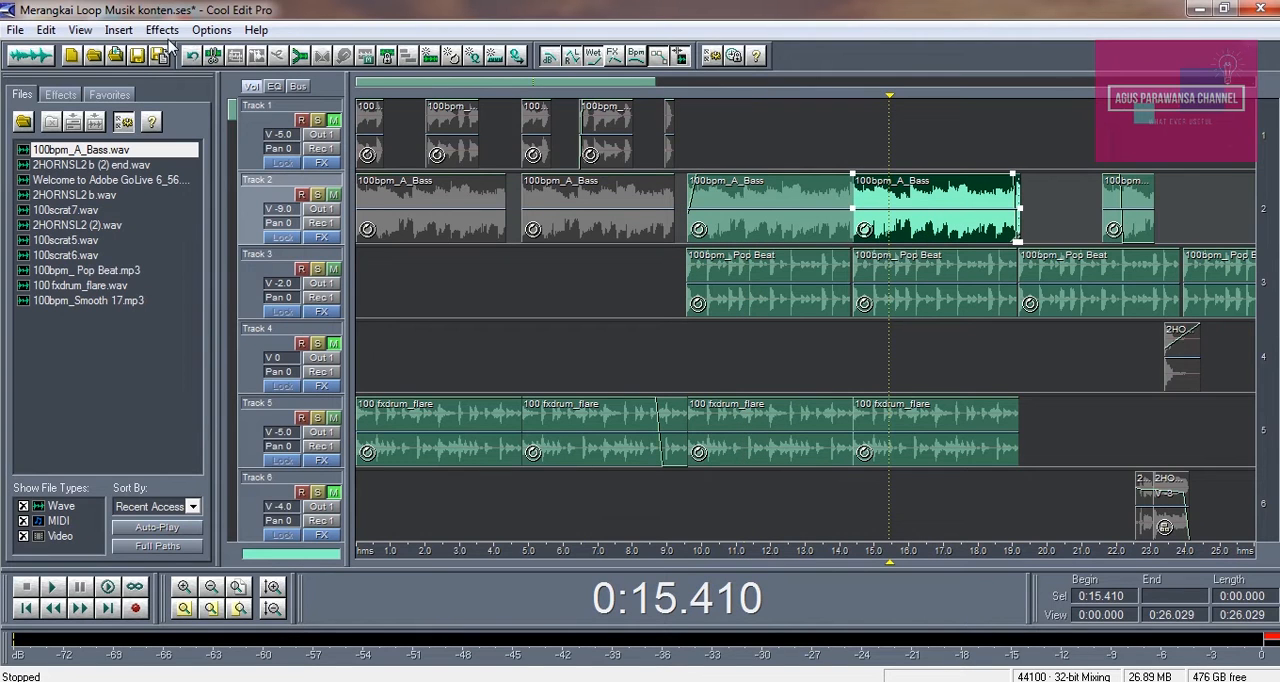
click(213, 31)
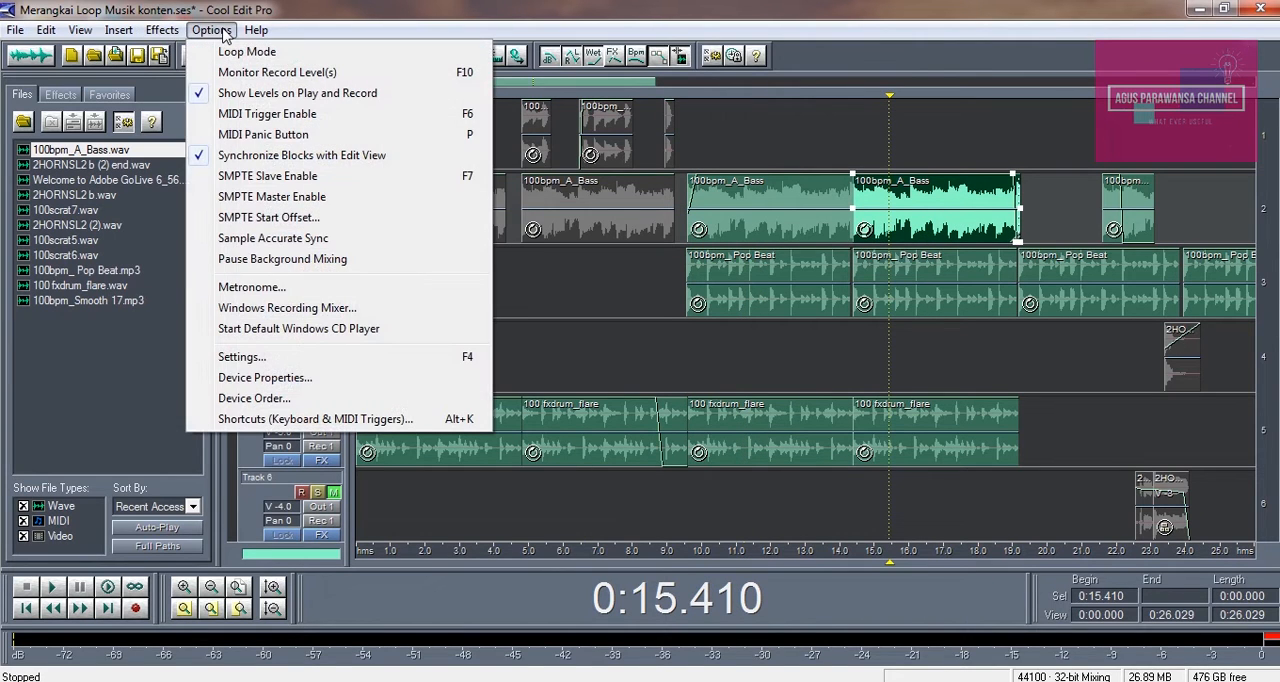
click(248, 288)
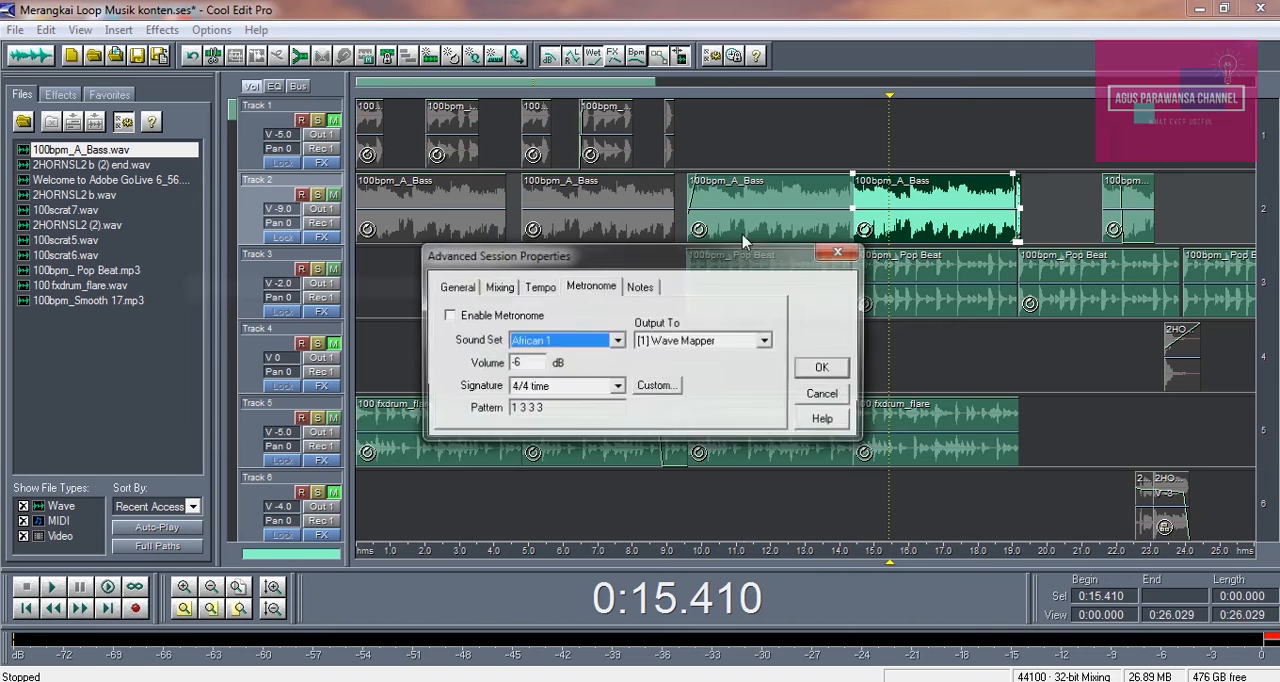
click(465, 317)
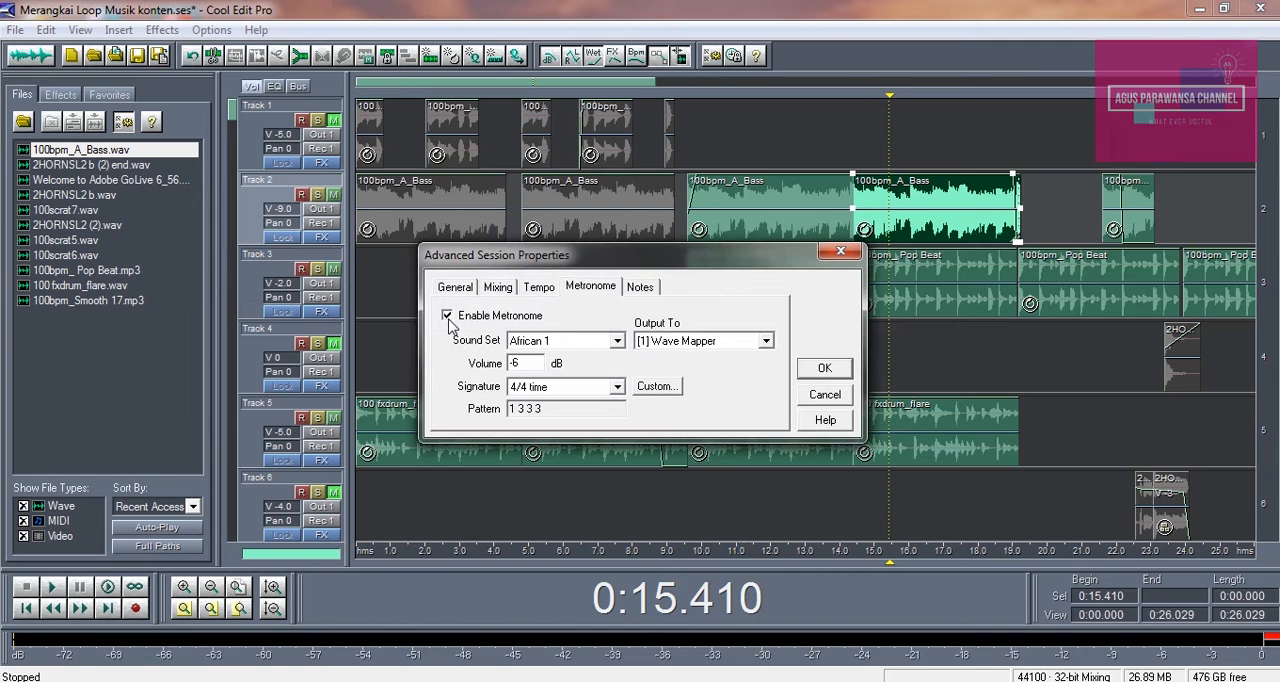
click(824, 369)
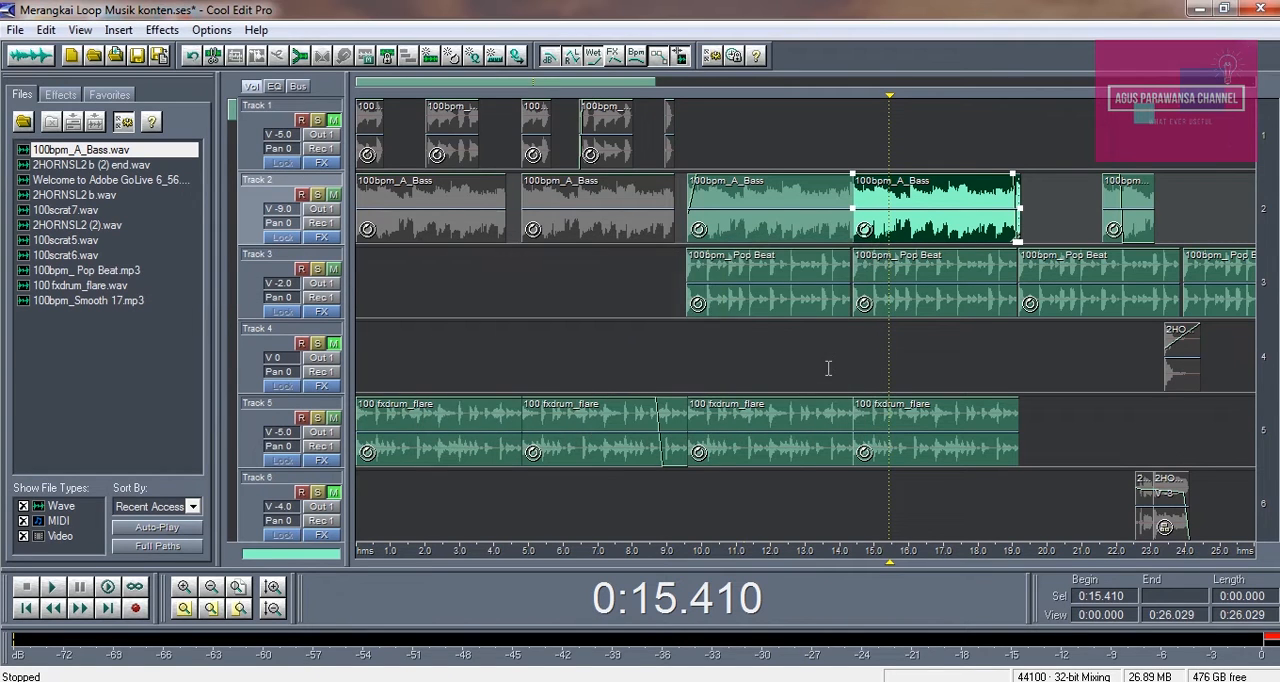
Play the session with the metronome from about 0:06.5 through the first full bass loop
click(584, 329)
key(space)
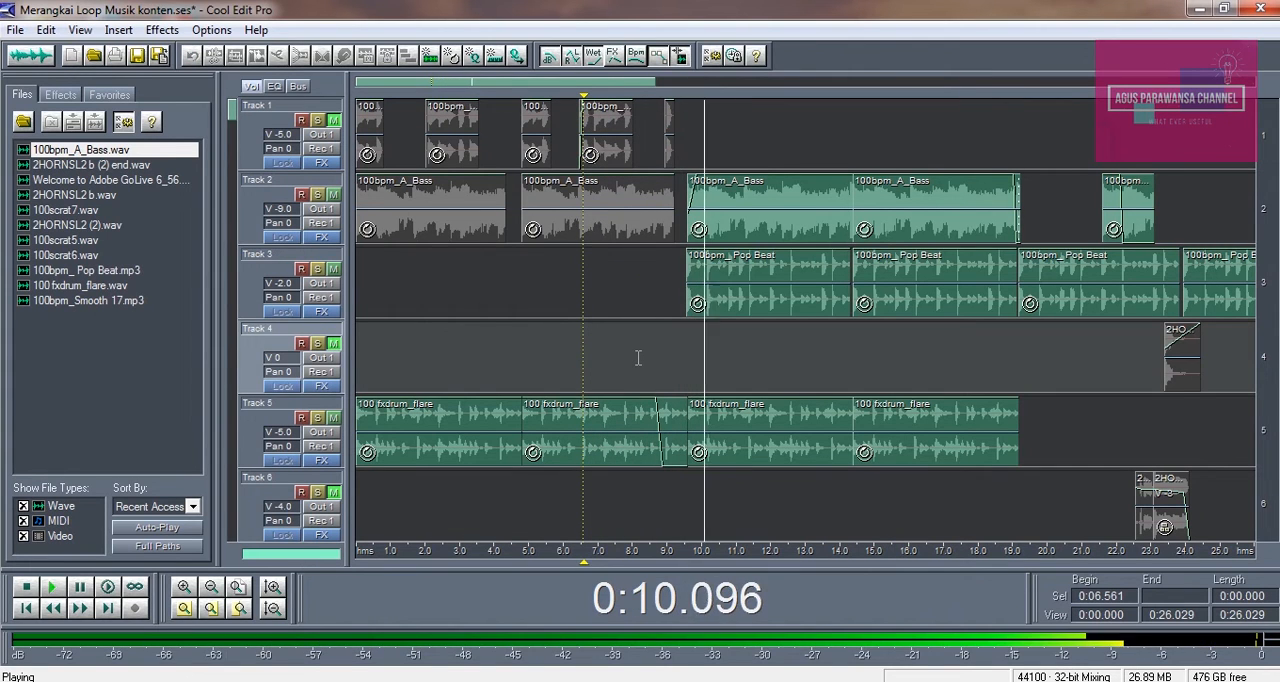
key(space)
Solo Track 2 and audition its two short bass clips from about 0:21 and 0:26
click(834, 358)
scroll(837, 357, down, 1)
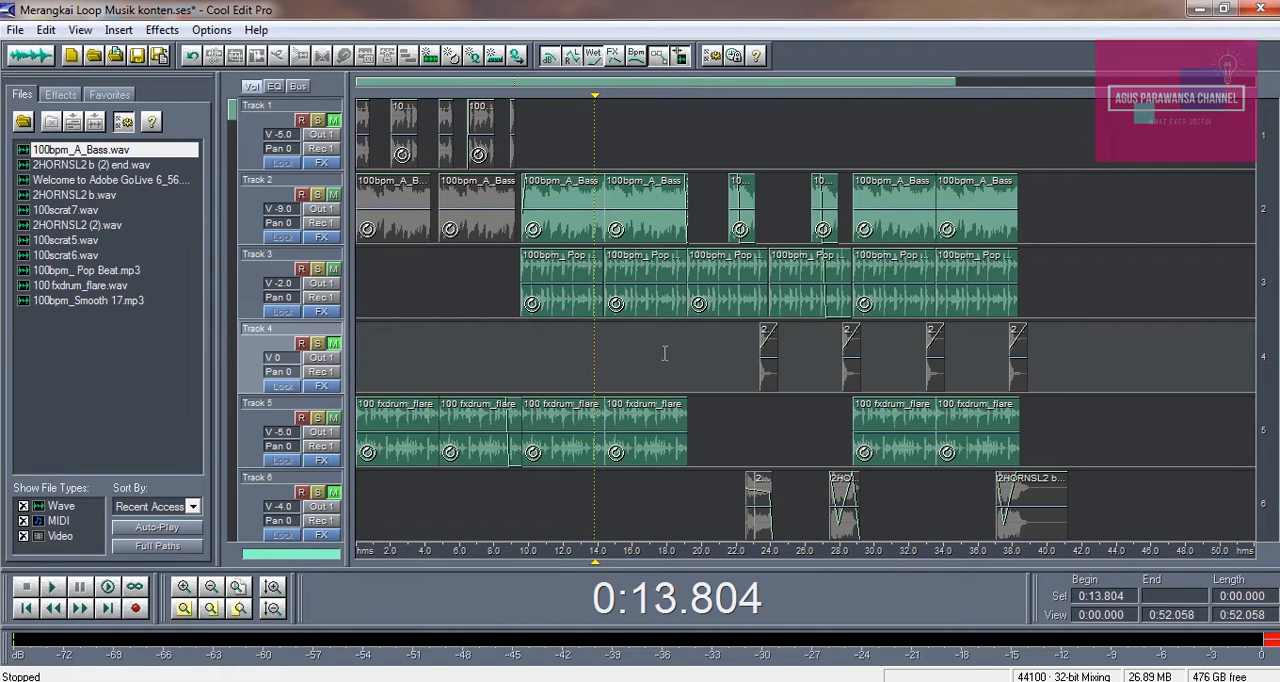
click(661, 351)
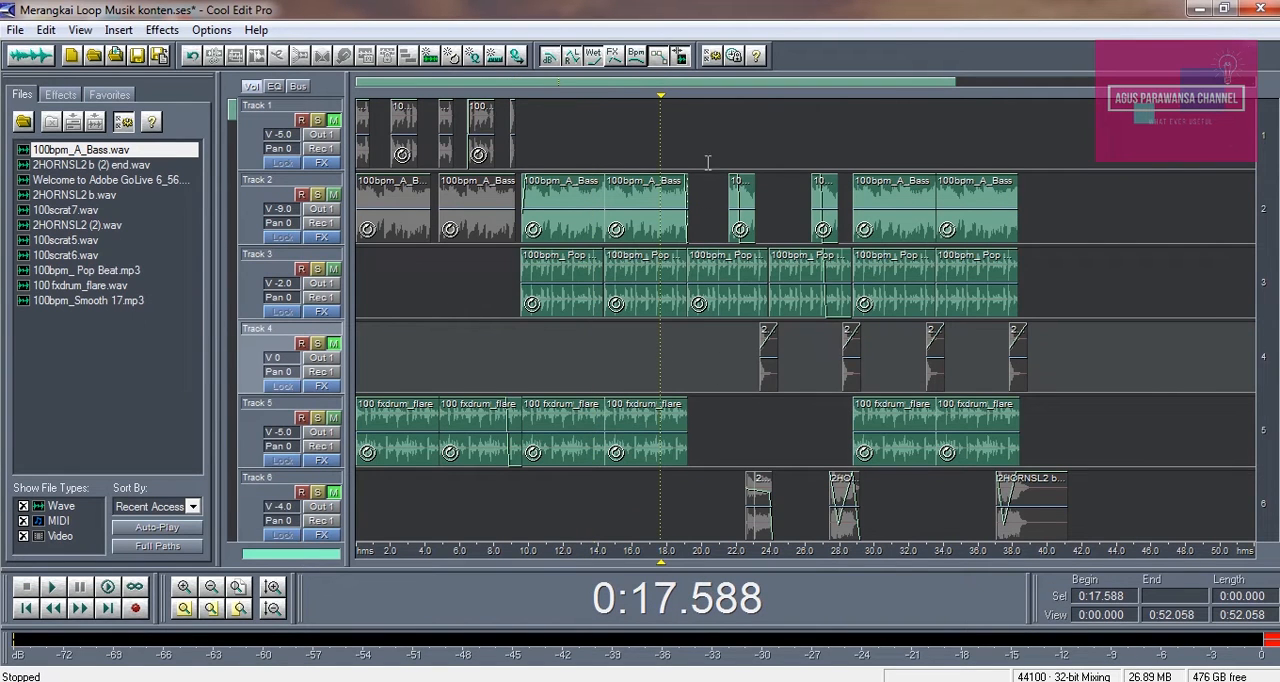
click(742, 208)
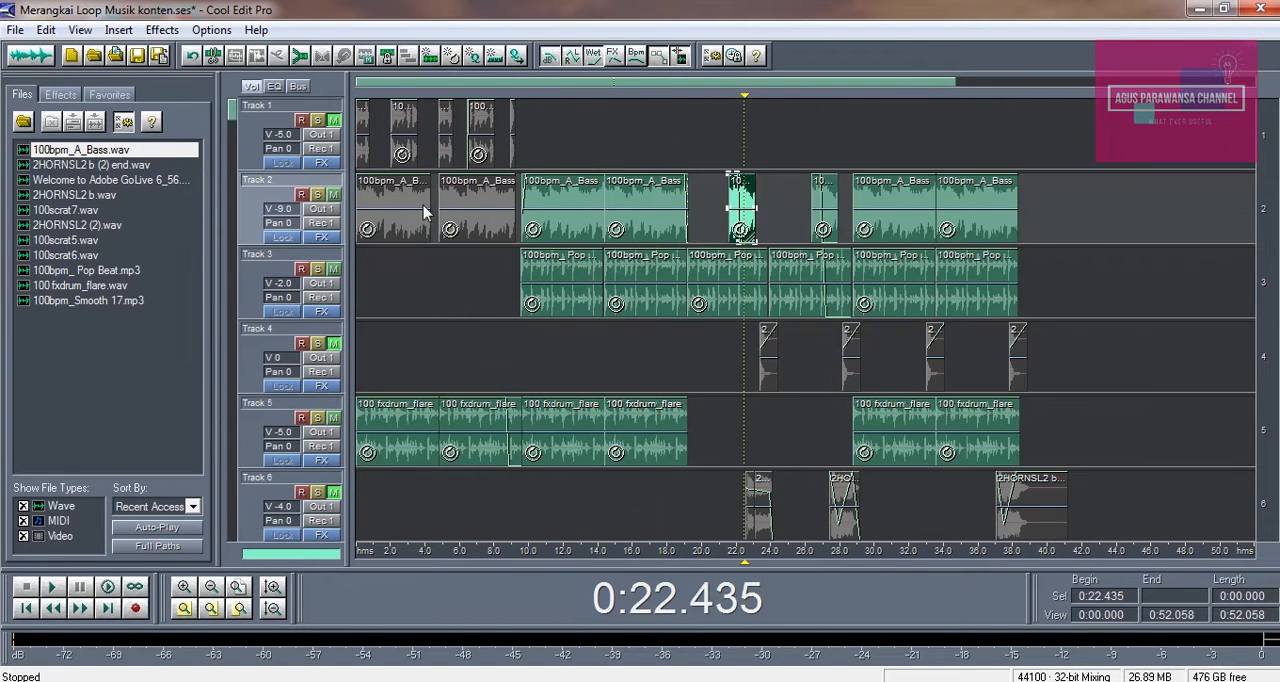
click(728, 142)
key(space)
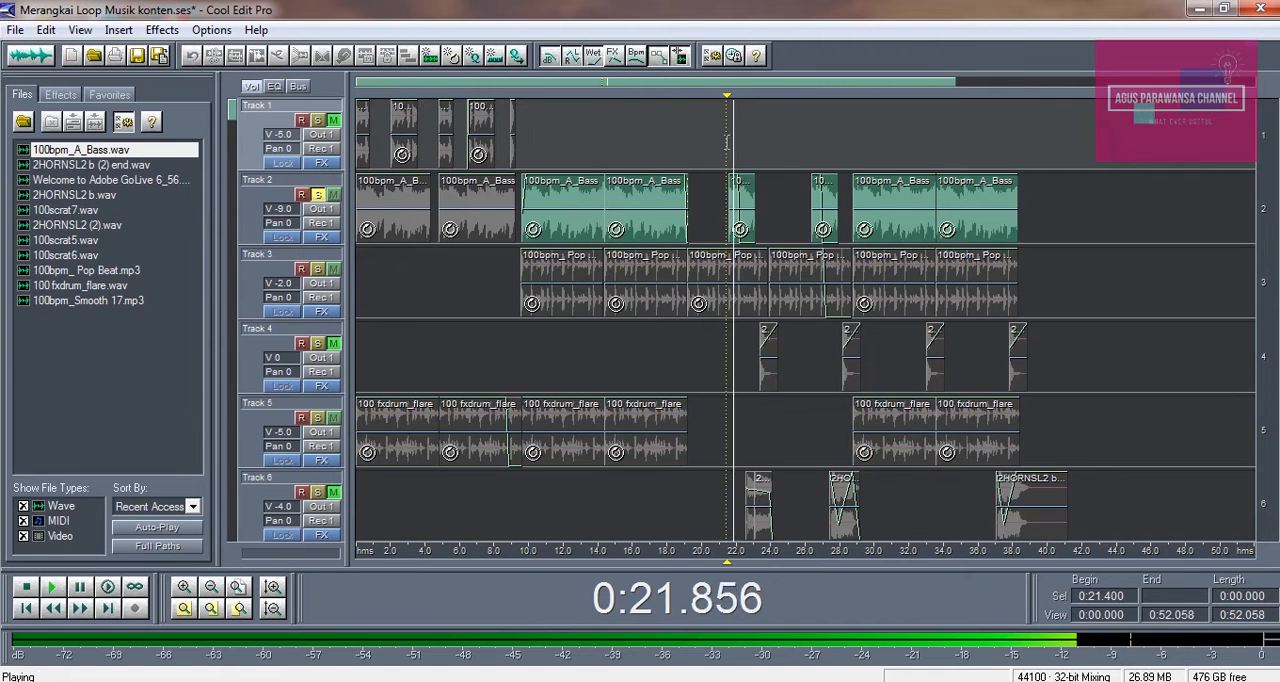
key(space)
click(805, 145)
key(space)
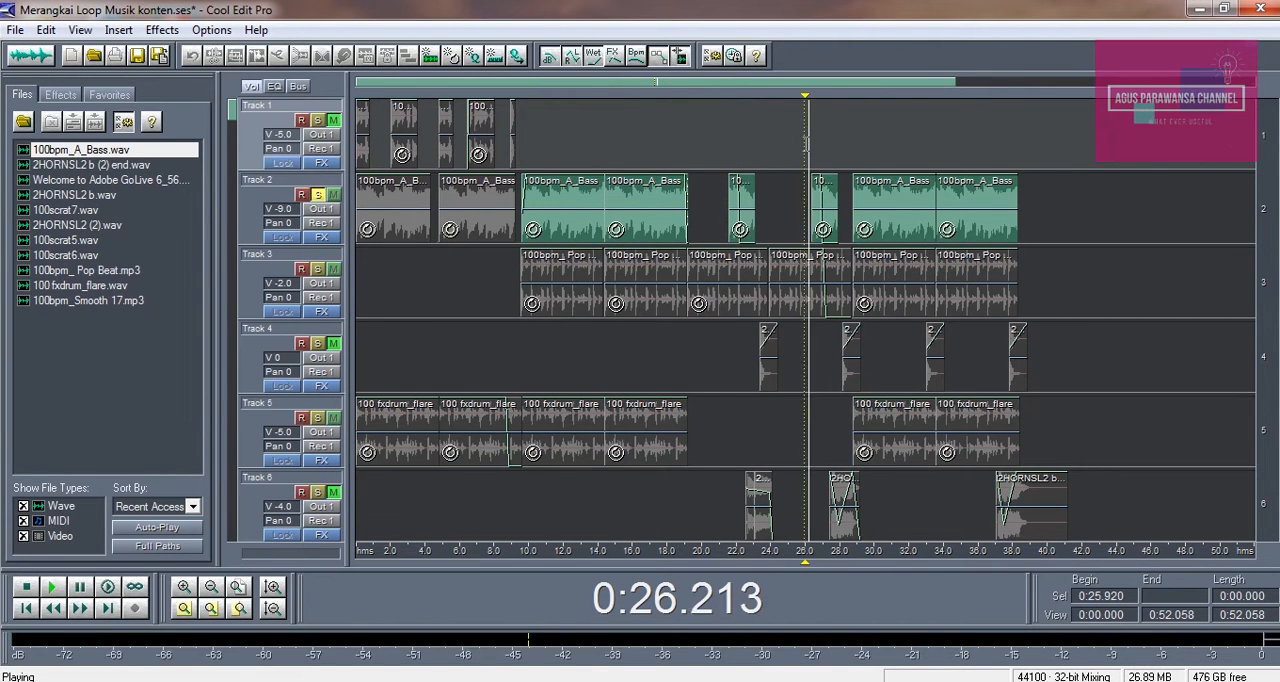
key(space)
Stop playback and extend the first short bass clip on Track 2 until it ends at about 0:25.7
click(724, 140)
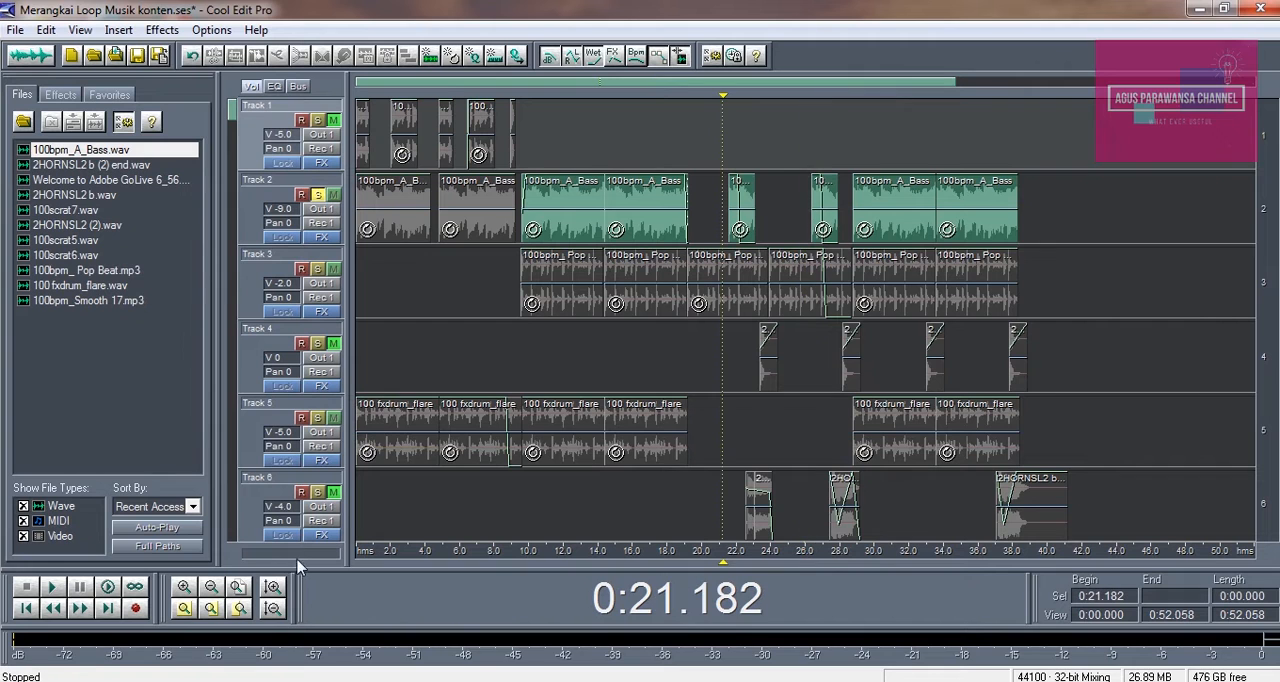
click(184, 587)
click(182, 587)
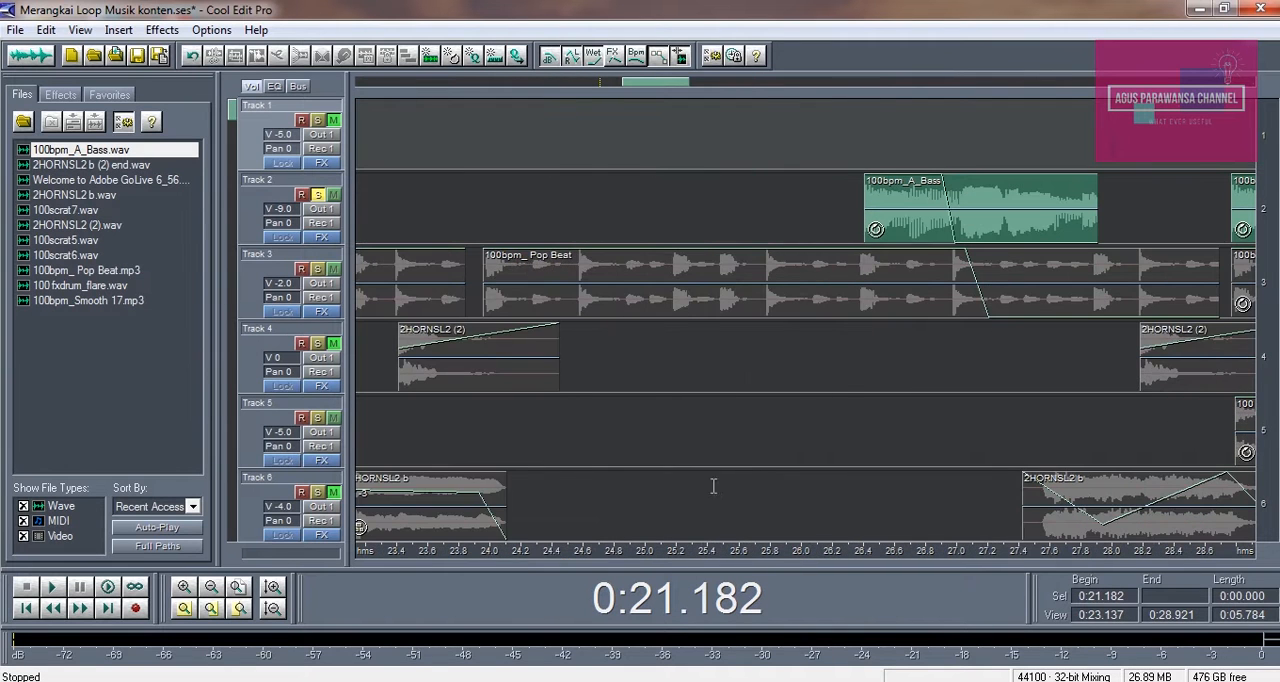
drag(488, 552, 1081, 526)
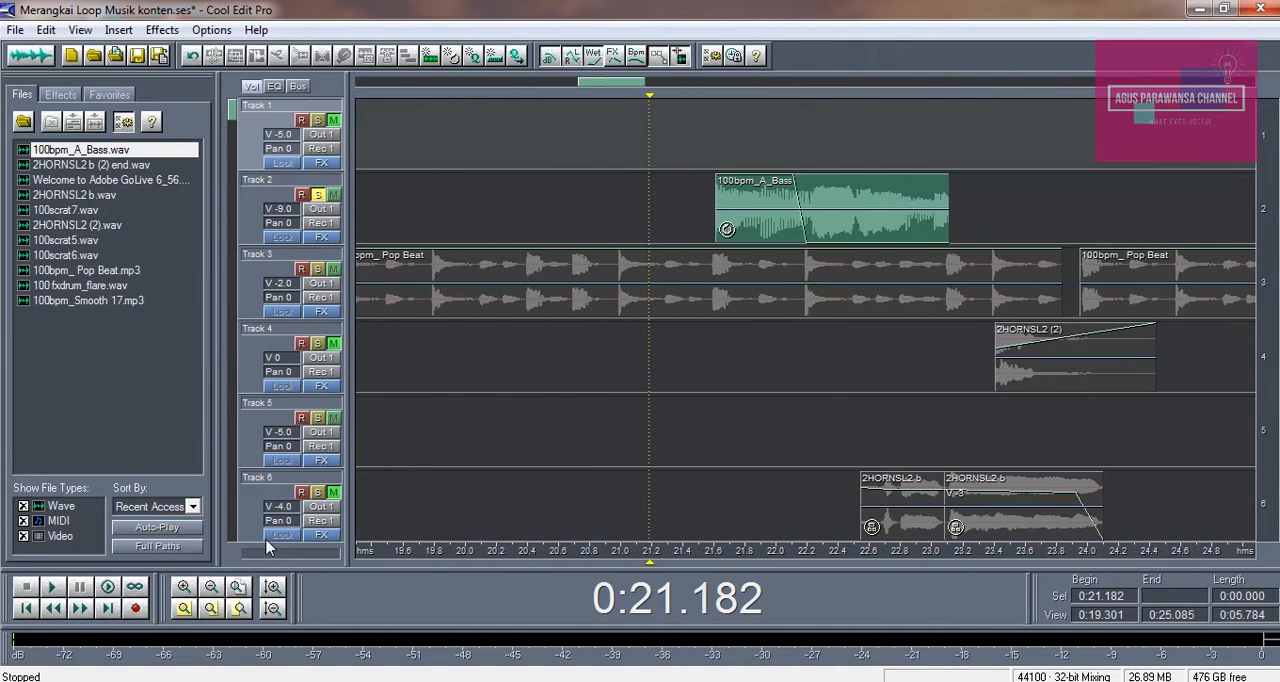
click(211, 588)
click(532, 204)
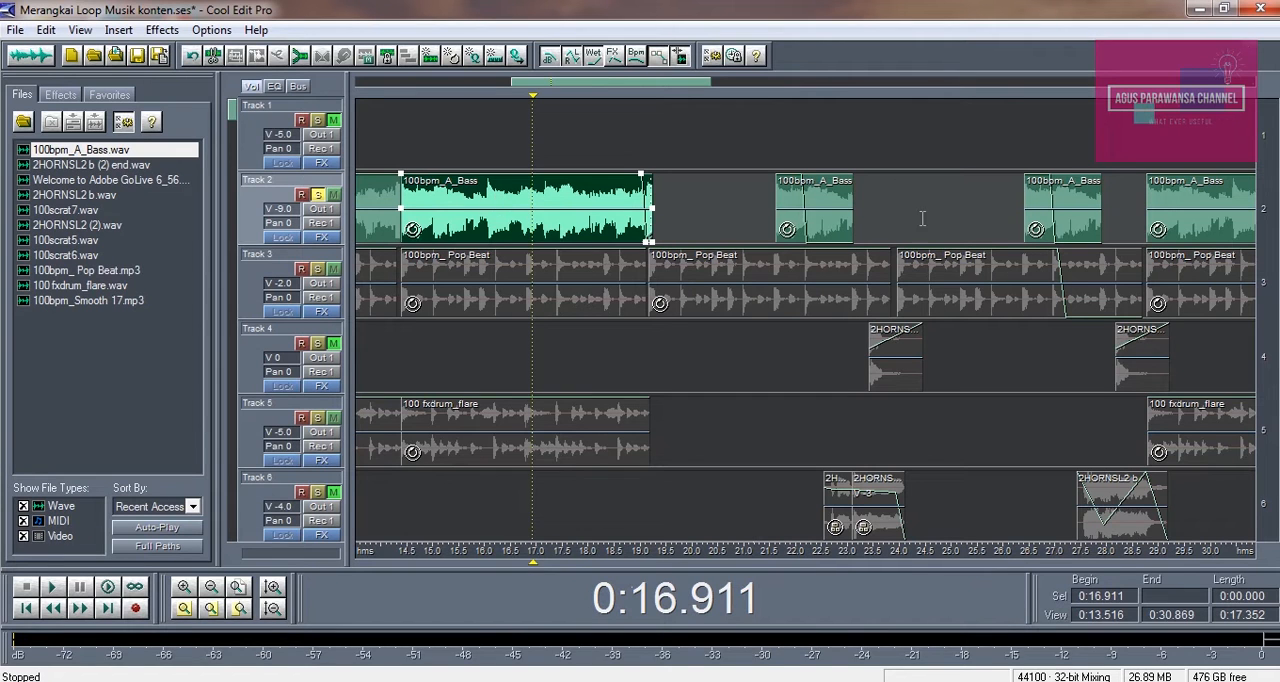
click(849, 210)
drag(851, 197, 988, 197)
click(556, 199)
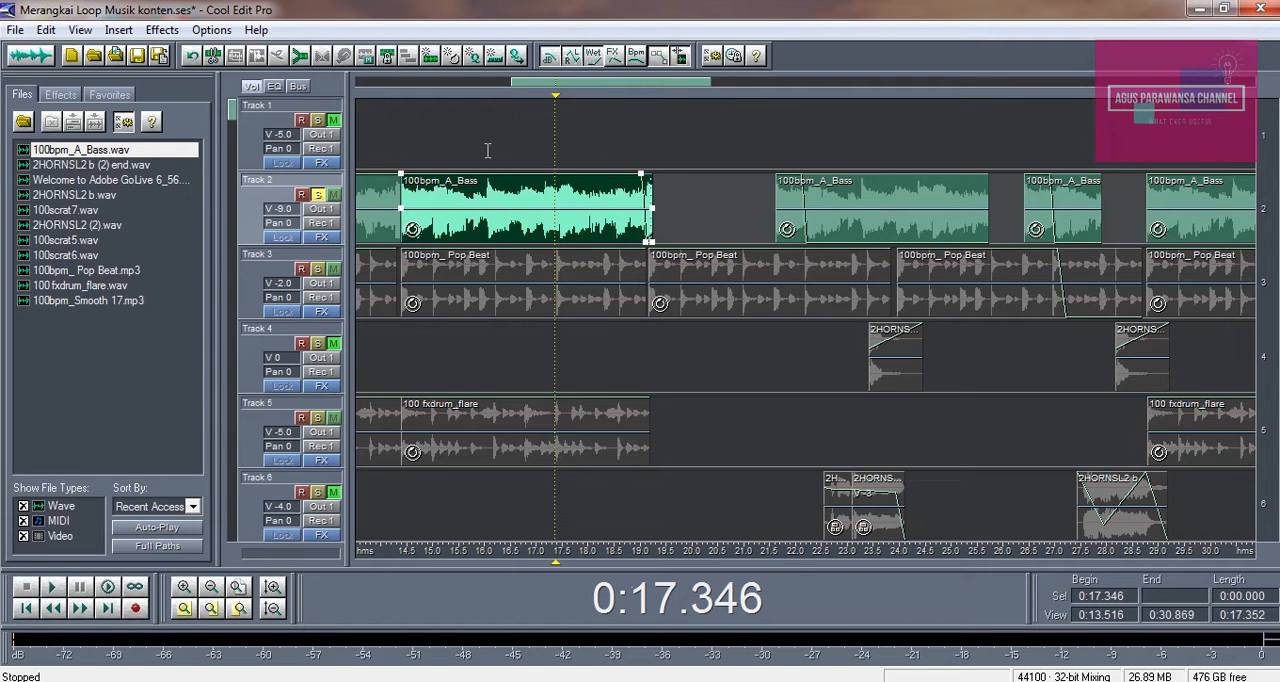
Check the volume envelope of the extended bass clip on Track 2 and audition it from about 0:21.1
click(786, 218)
mouse_move(805, 243)
mouse_down()
mouse_move(840, 217)
mouse_move(840, 175)
mouse_move(810, 182)
mouse_move(810, 262)
mouse_up()
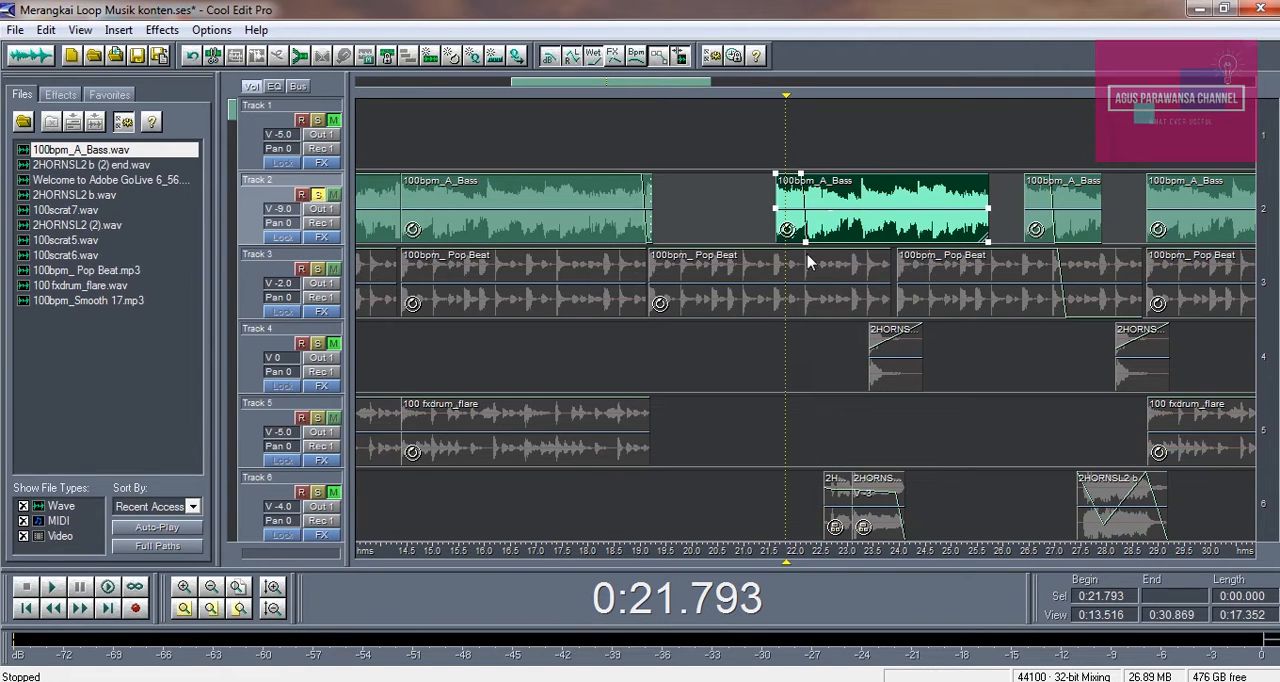
click(751, 146)
key(space)
key(space)
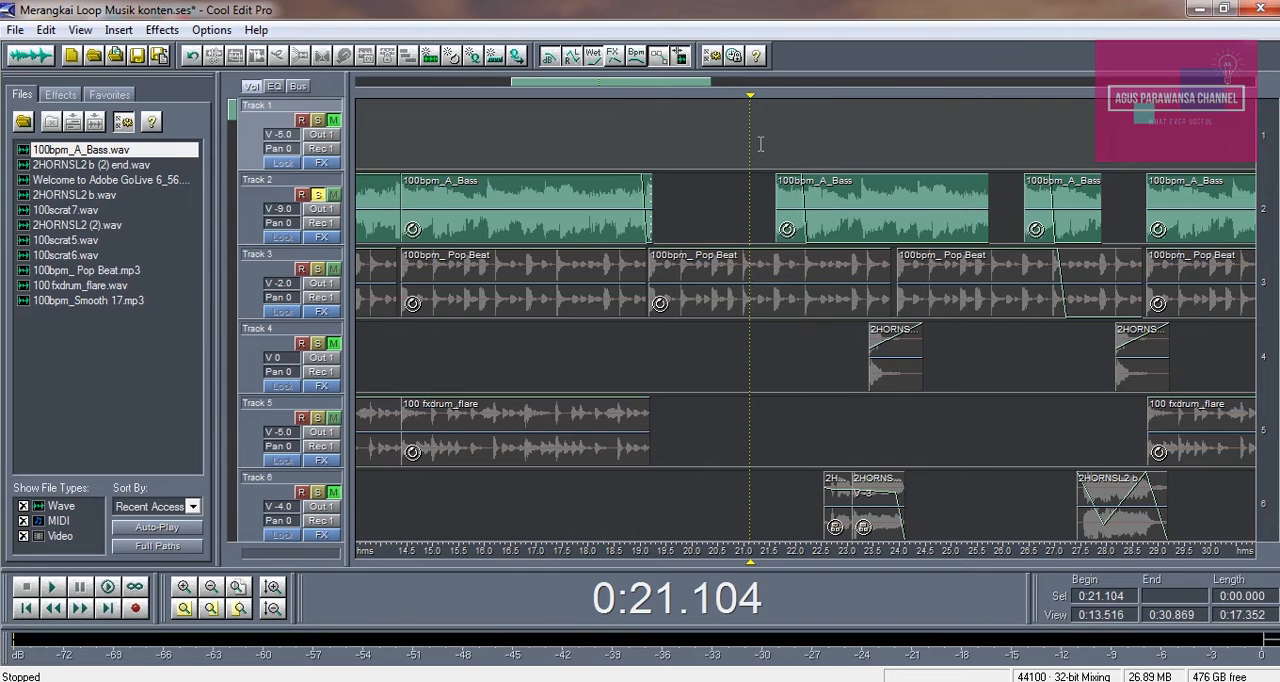
Shorten the extended bass clip on Track 2 to end at about 0:22.8 and audition it from about 0:21.6
click(795, 240)
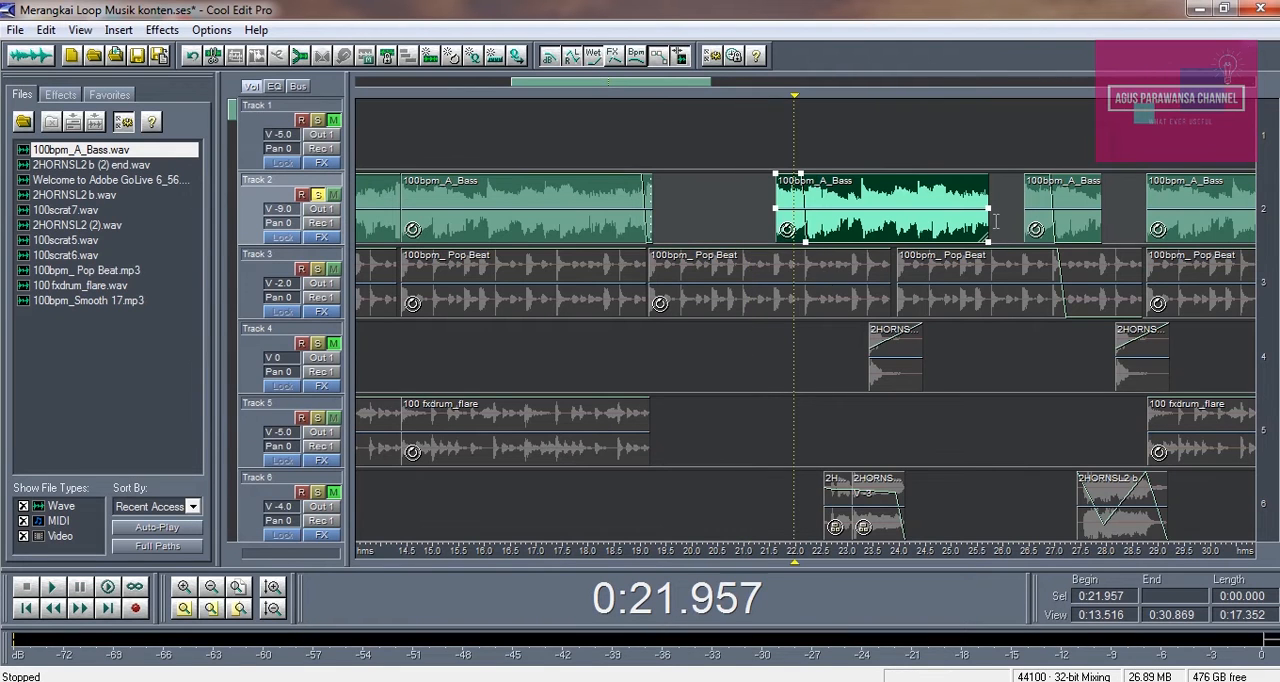
drag(988, 223, 836, 240)
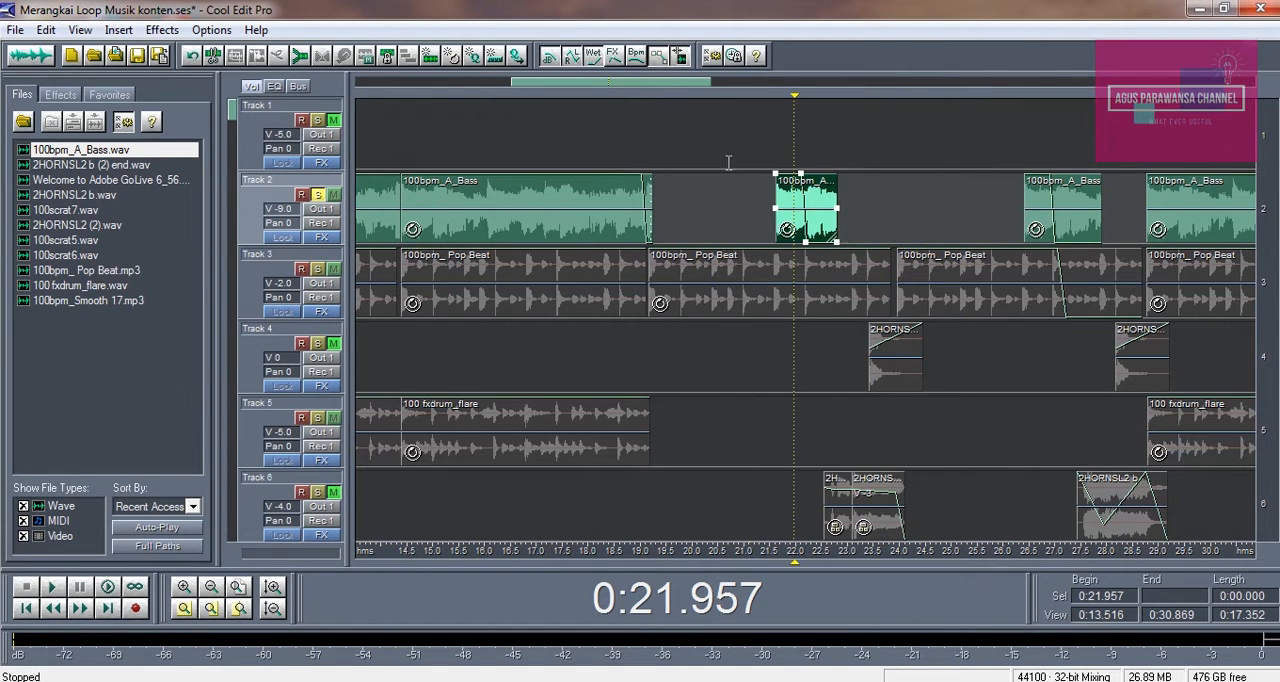
click(722, 147)
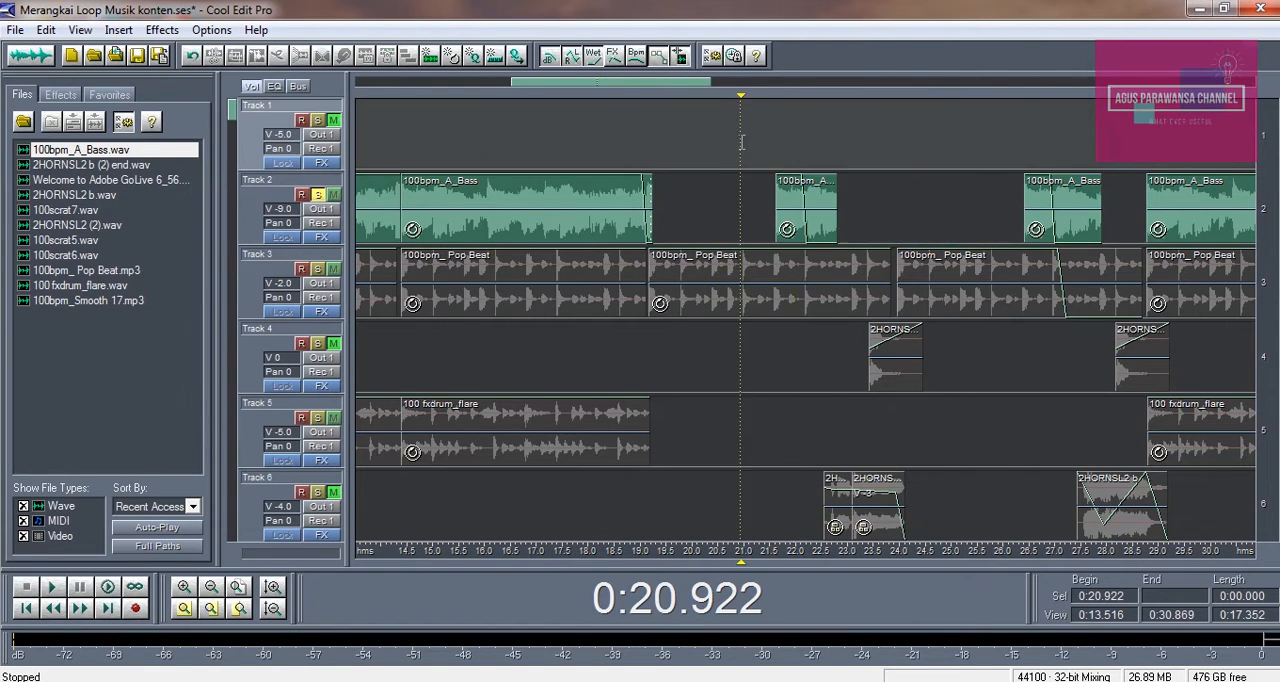
click(390, 160)
click(776, 134)
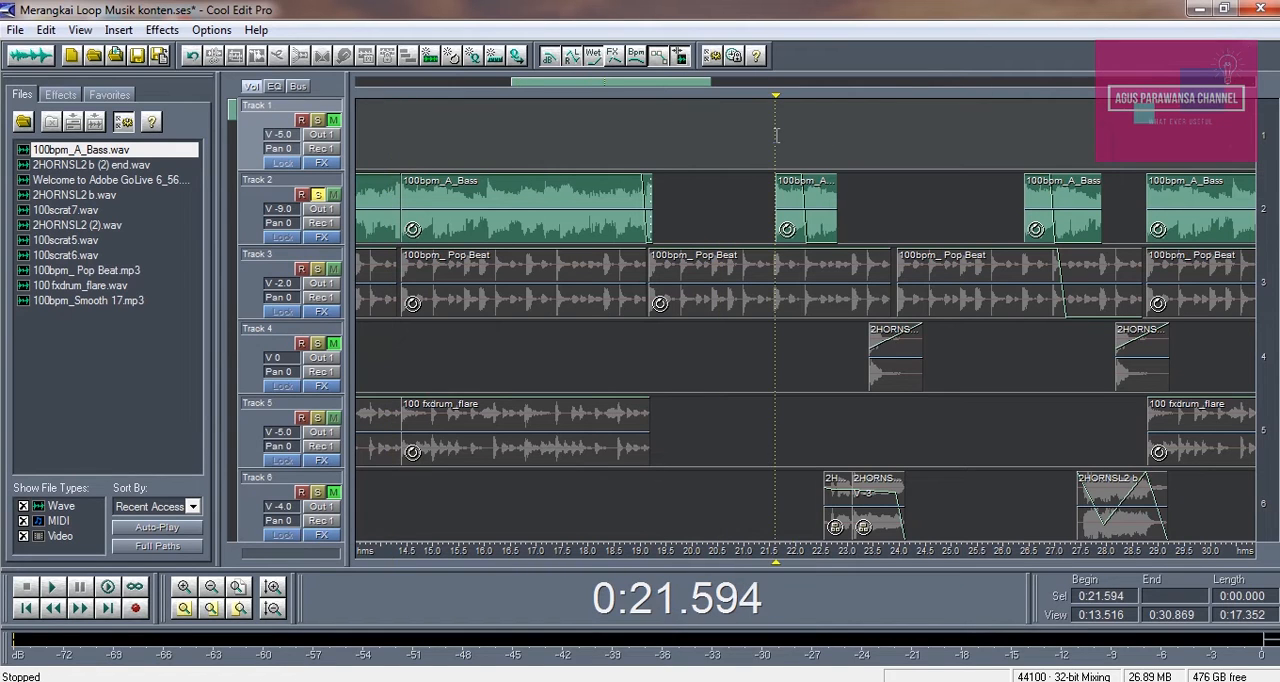
key(space)
key(space)
Turn off solo on Track 2 and play the session from about 0:26.2 into the next full bass loop
click(517, 461)
click(211, 588)
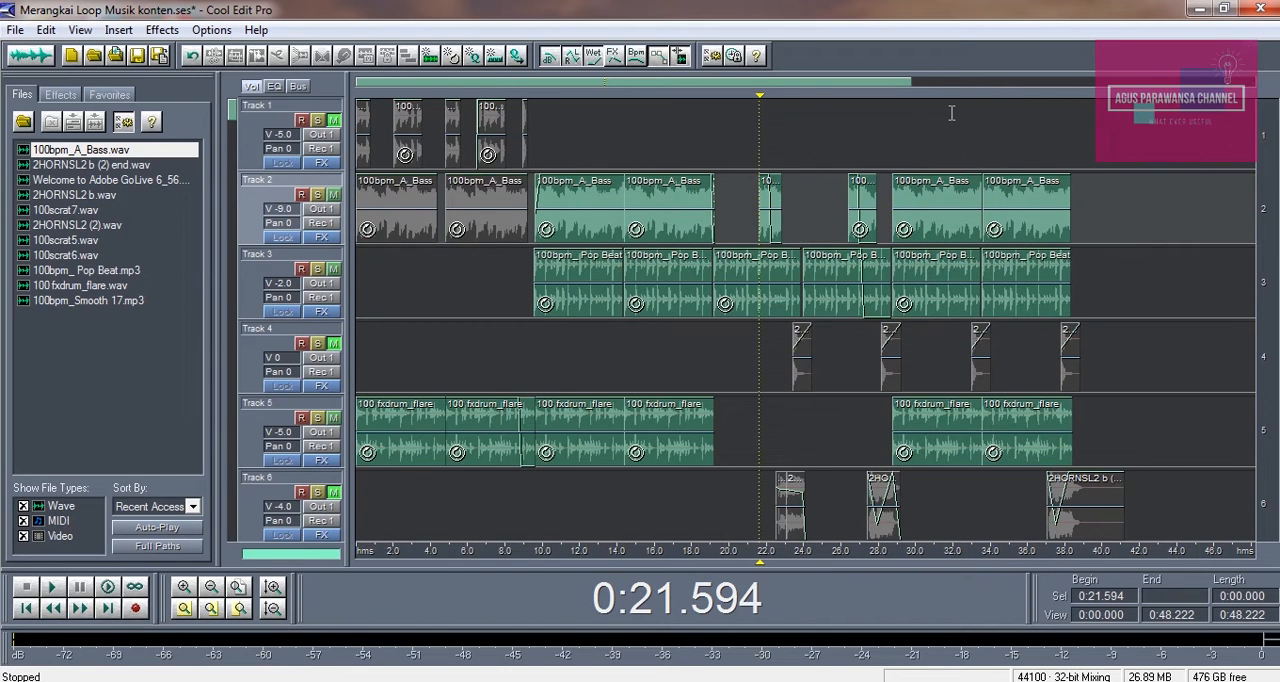
click(846, 145)
key(space)
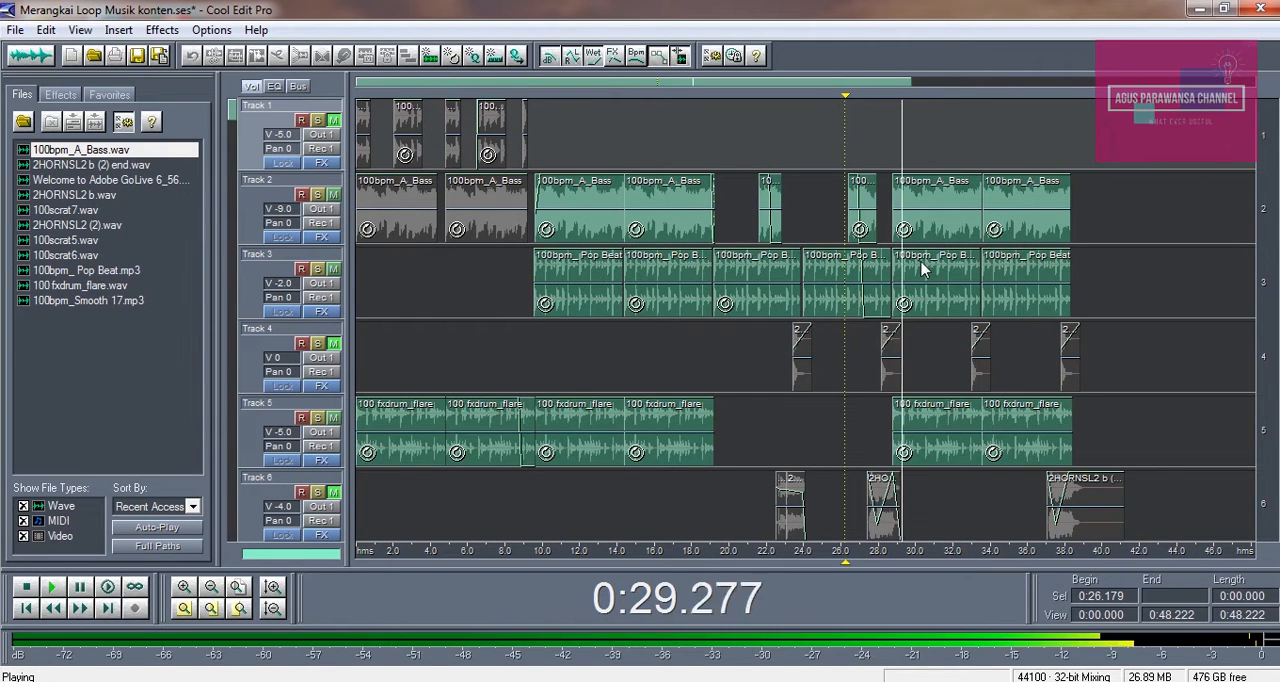
key(space)
Compare the full-length bass loops on Track 2 before and after the two short clips
click(927, 190)
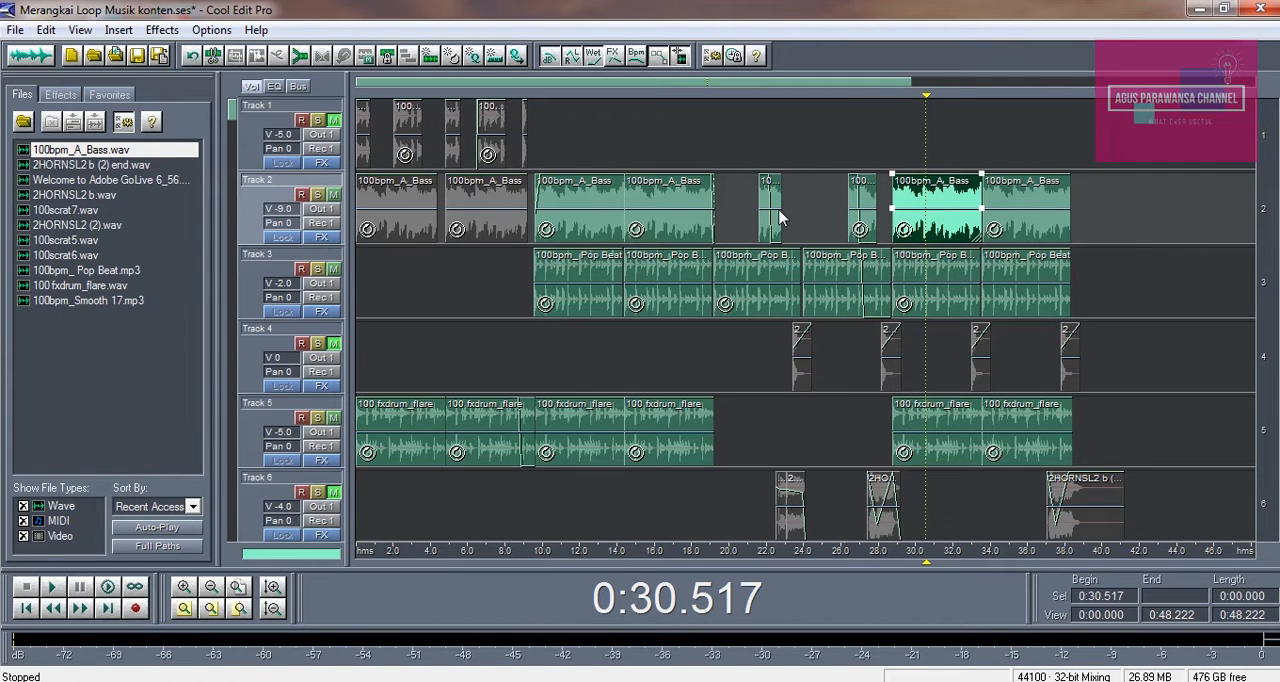
click(660, 211)
click(931, 208)
click(1029, 200)
click(957, 200)
click(1027, 198)
click(929, 205)
Unmute Track 4 to bring the short horn clips into the mix
click(822, 360)
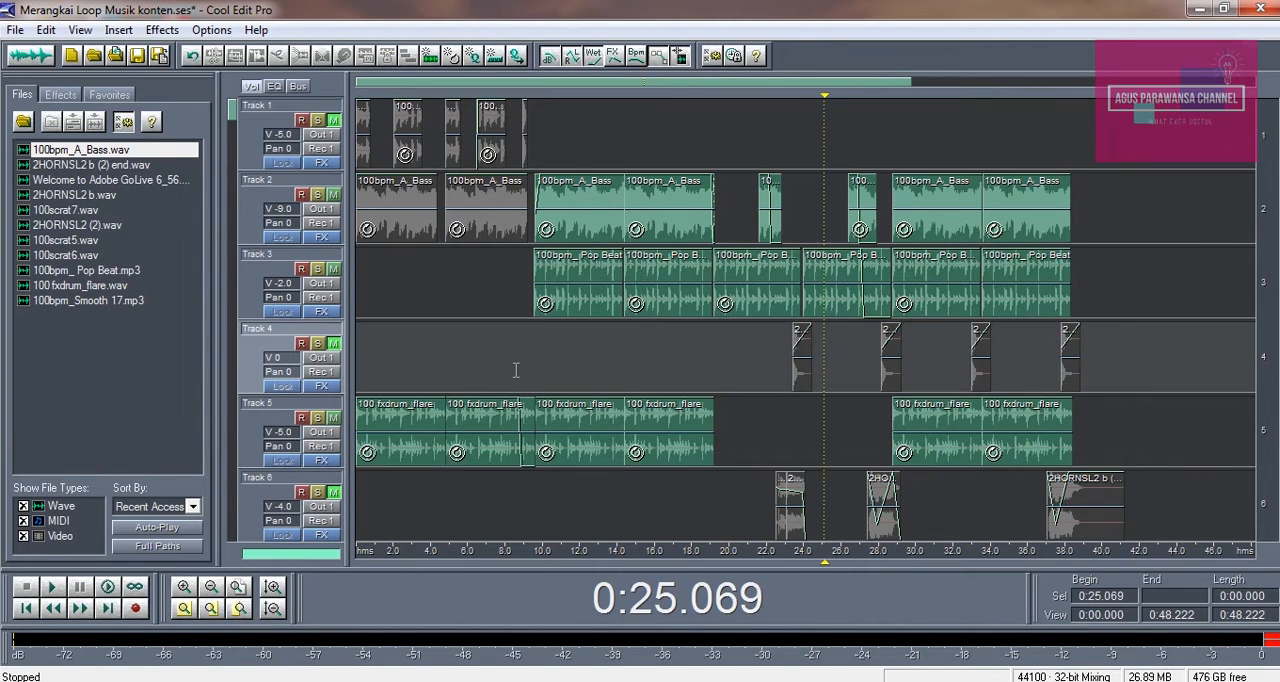
click(956, 362)
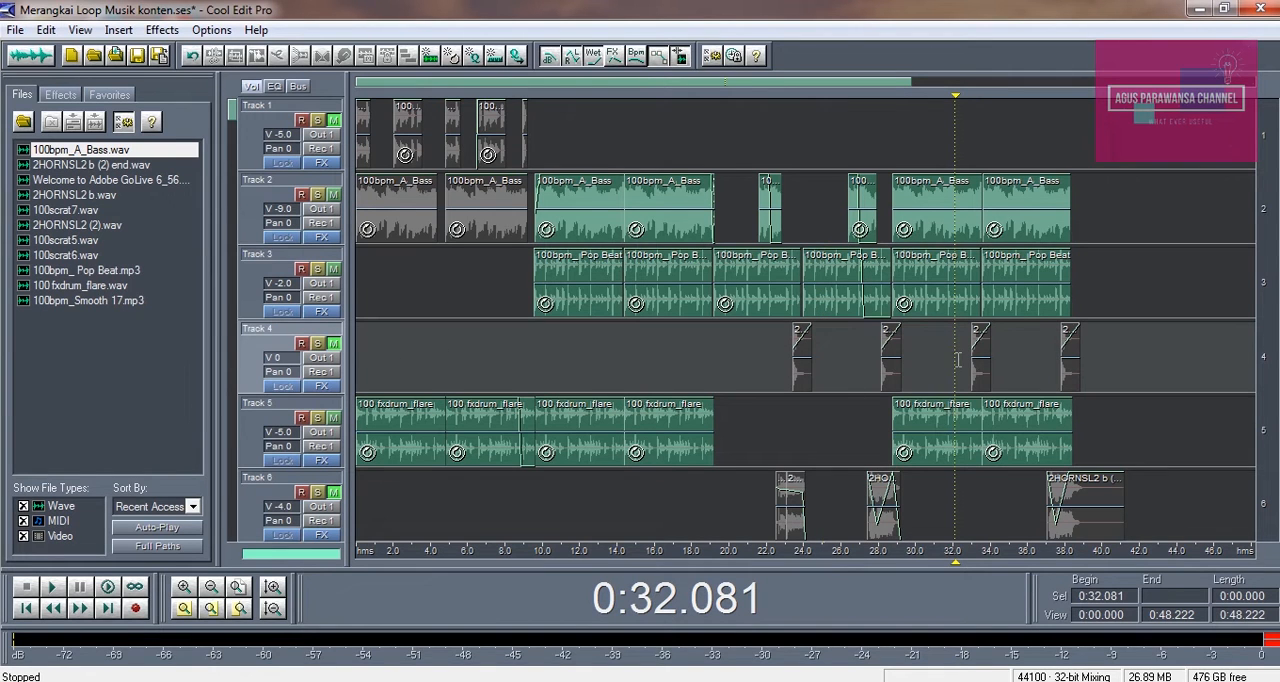
click(334, 344)
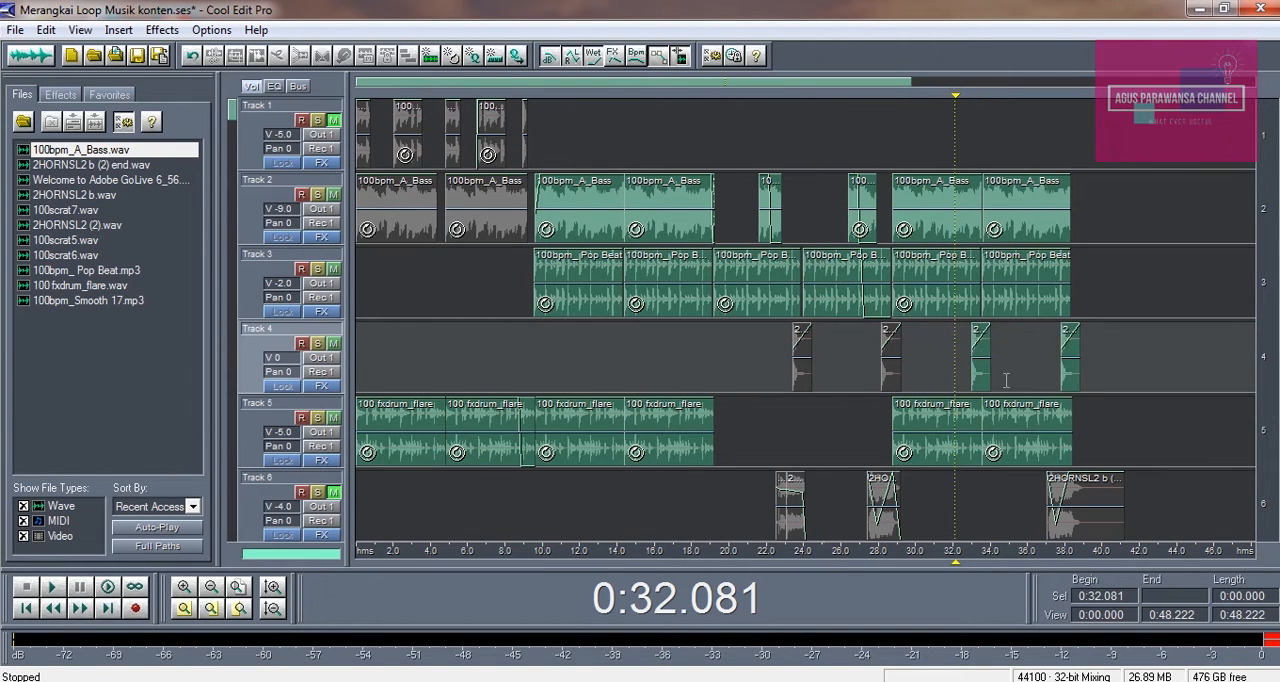
Audition the Track 4 horn clip at about 0:33 in the waveform editor and return to the multitrack session
double_click(979, 352)
key(space)
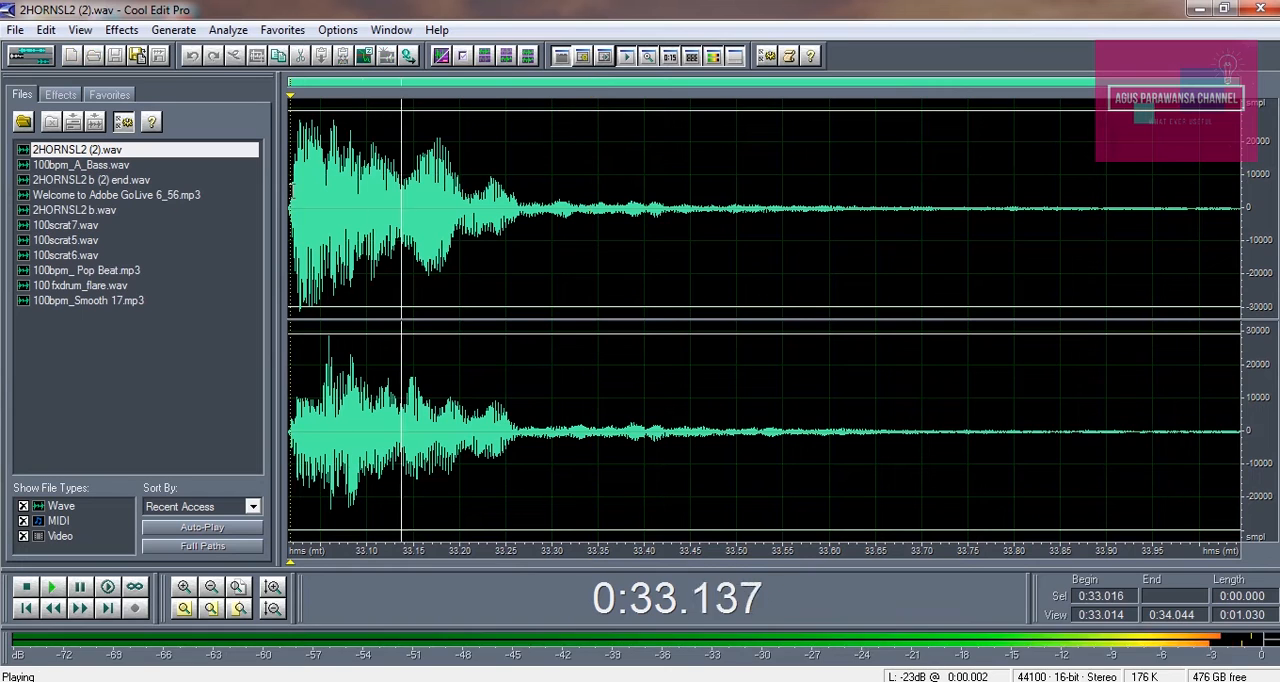
key(space)
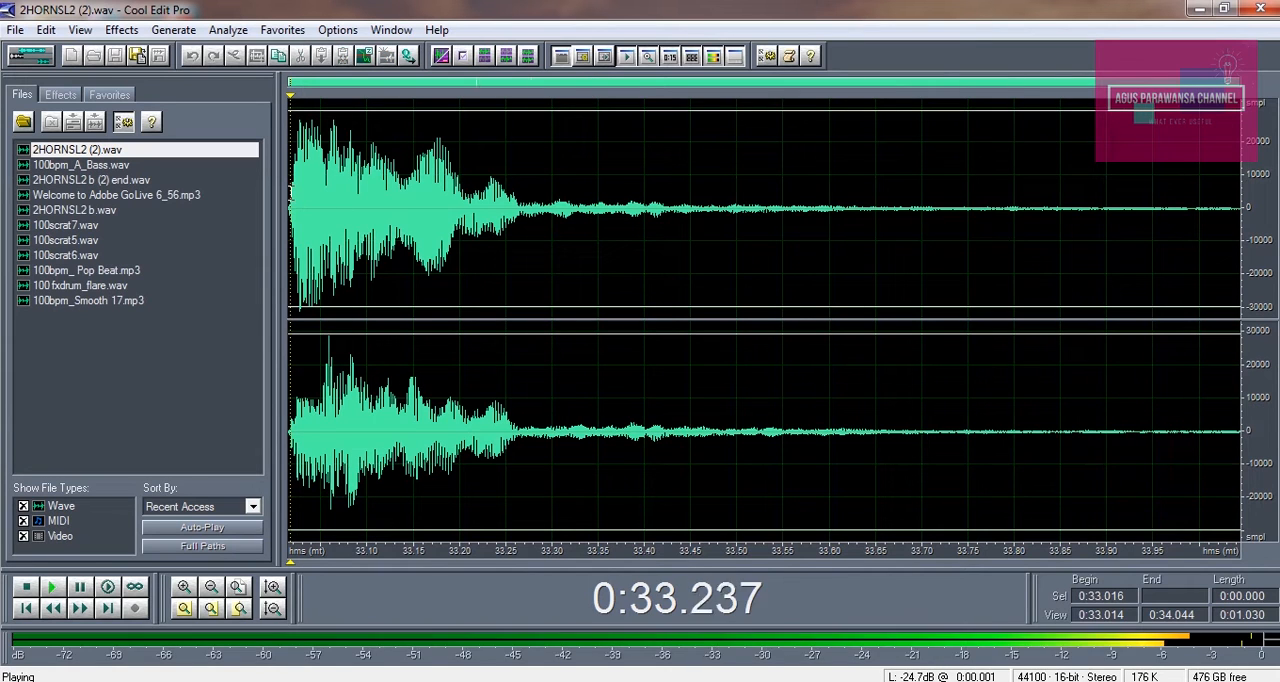
click(290, 186)
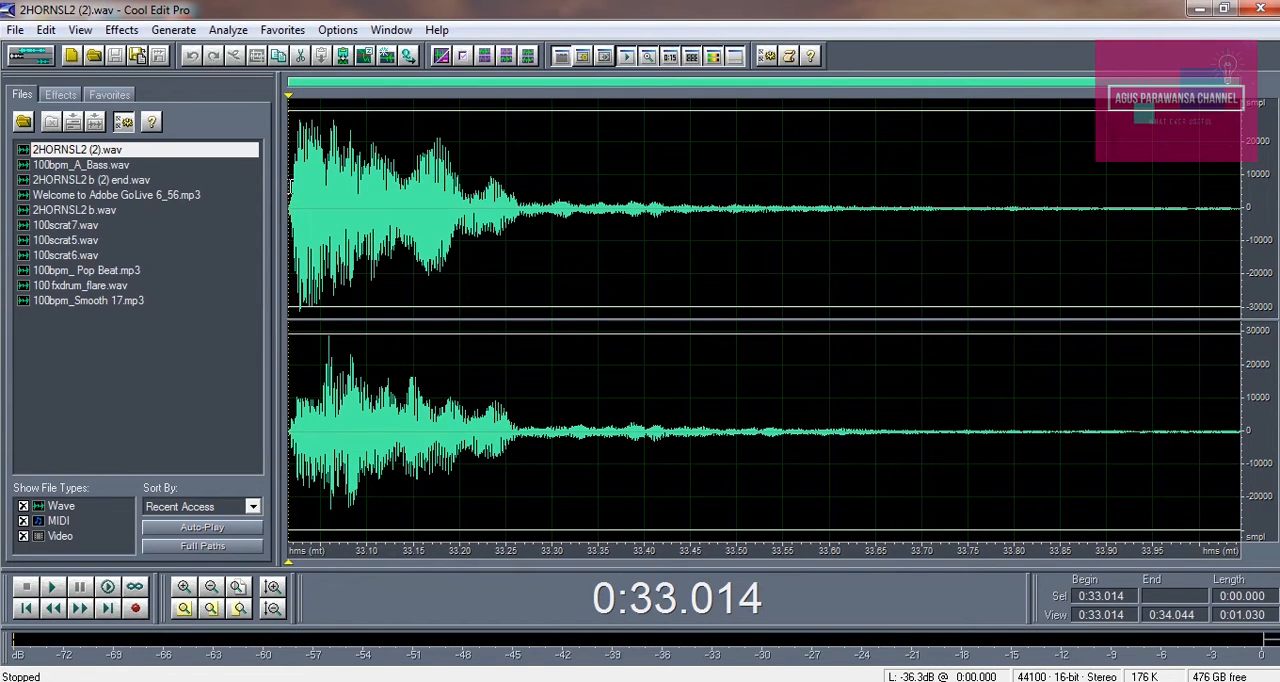
click(22, 50)
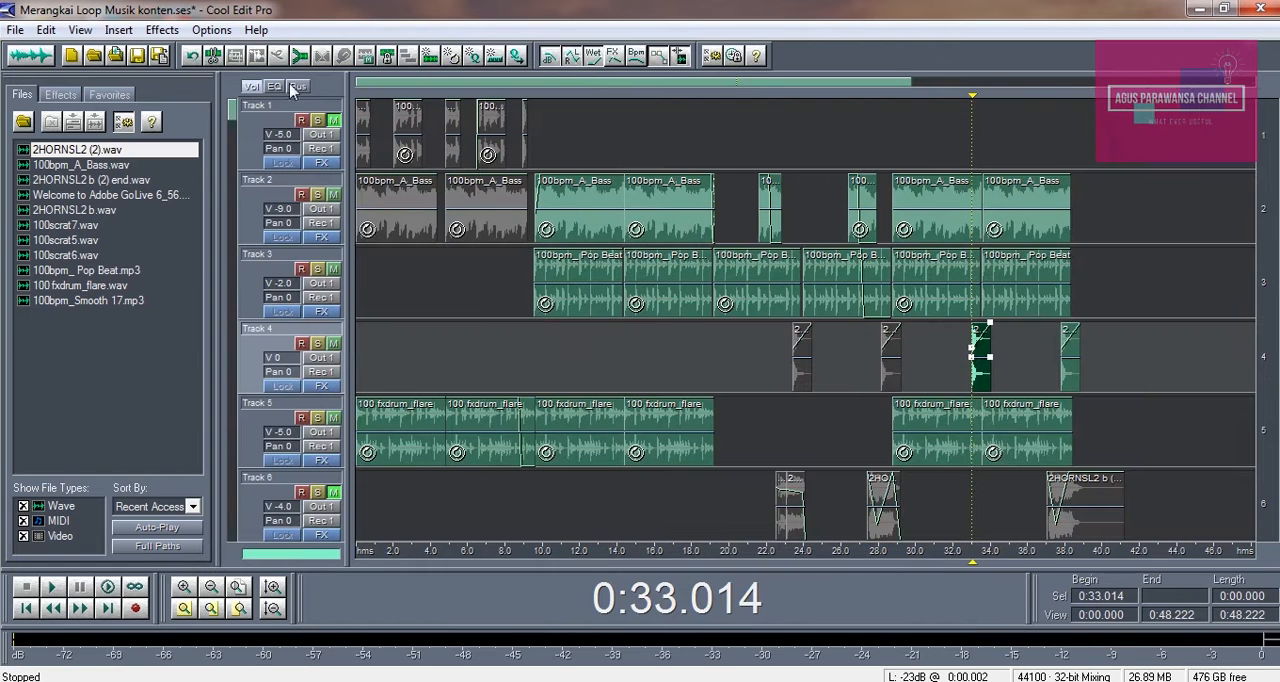
Browse for a wave file in the Kumpulan Loop musik tutor folder on Data2 (E:), preview 2HORNSL2 (2), and close without inserting it
click(963, 346)
click(988, 368)
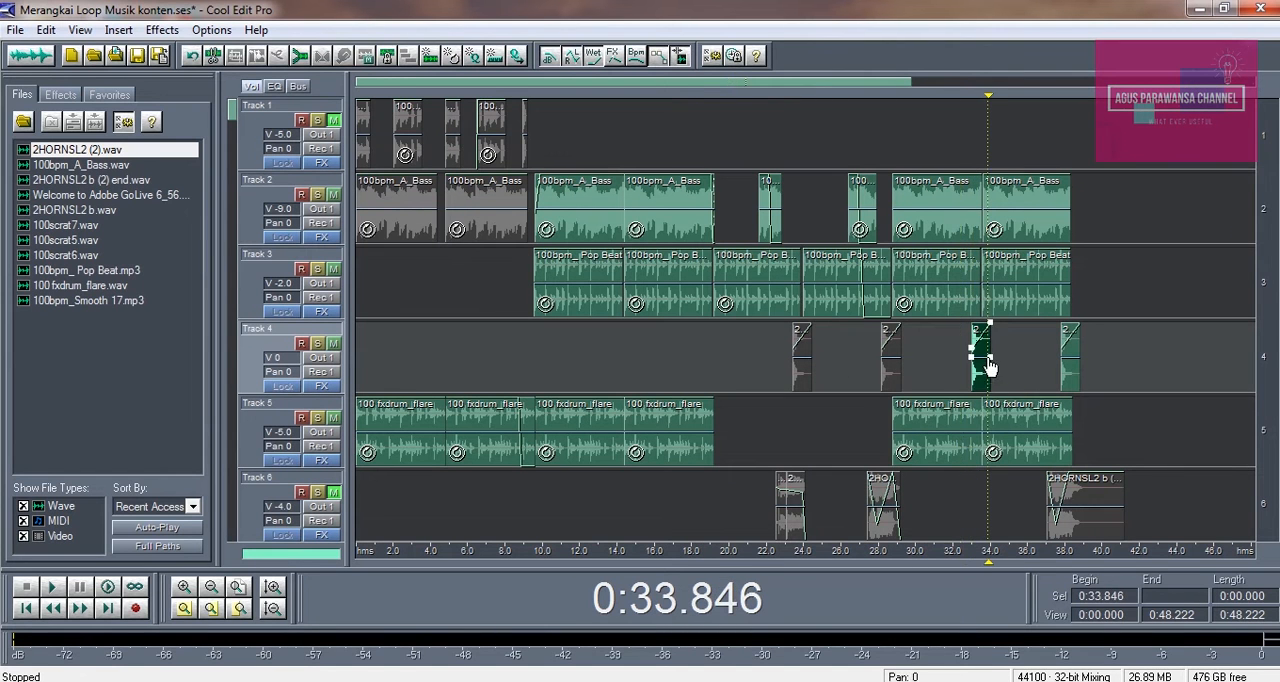
click(117, 30)
click(110, 74)
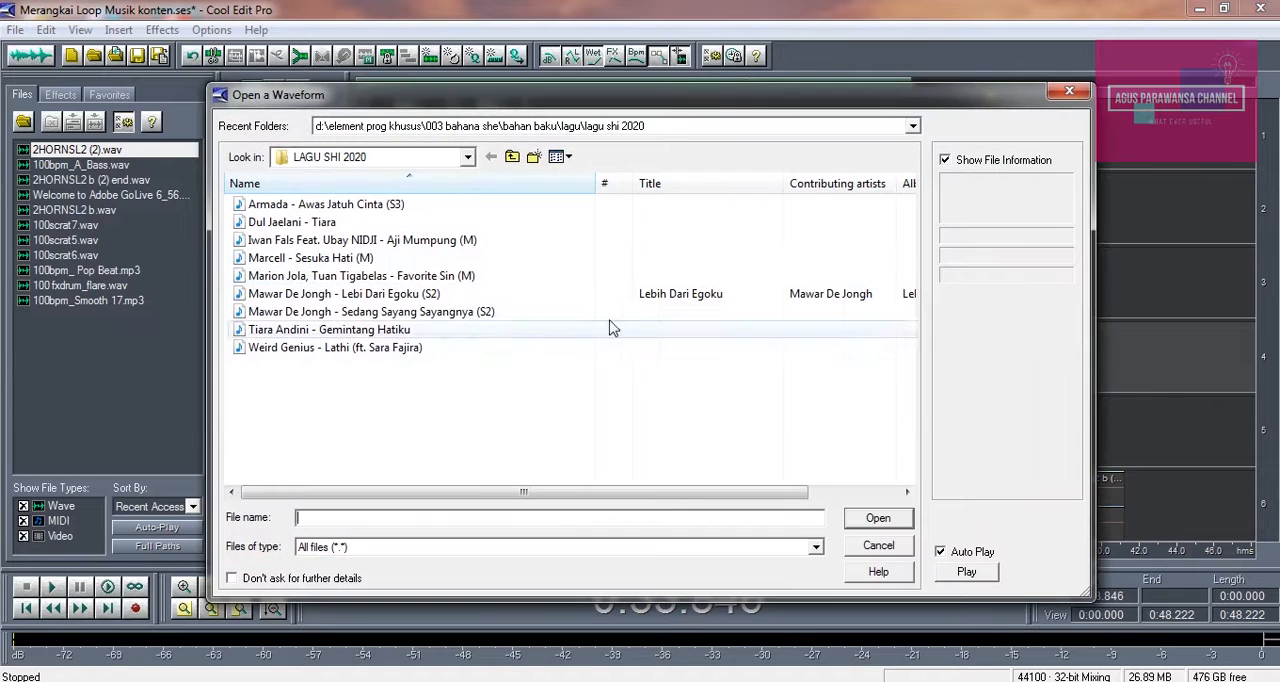
click(465, 158)
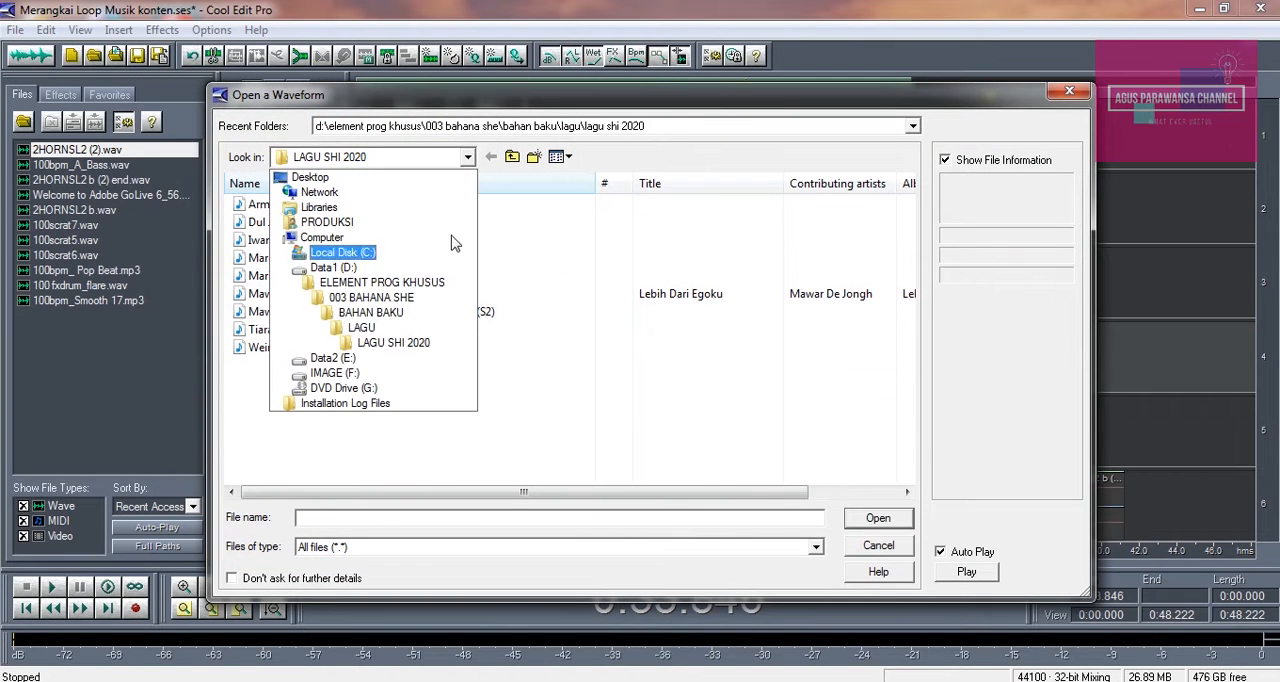
click(345, 358)
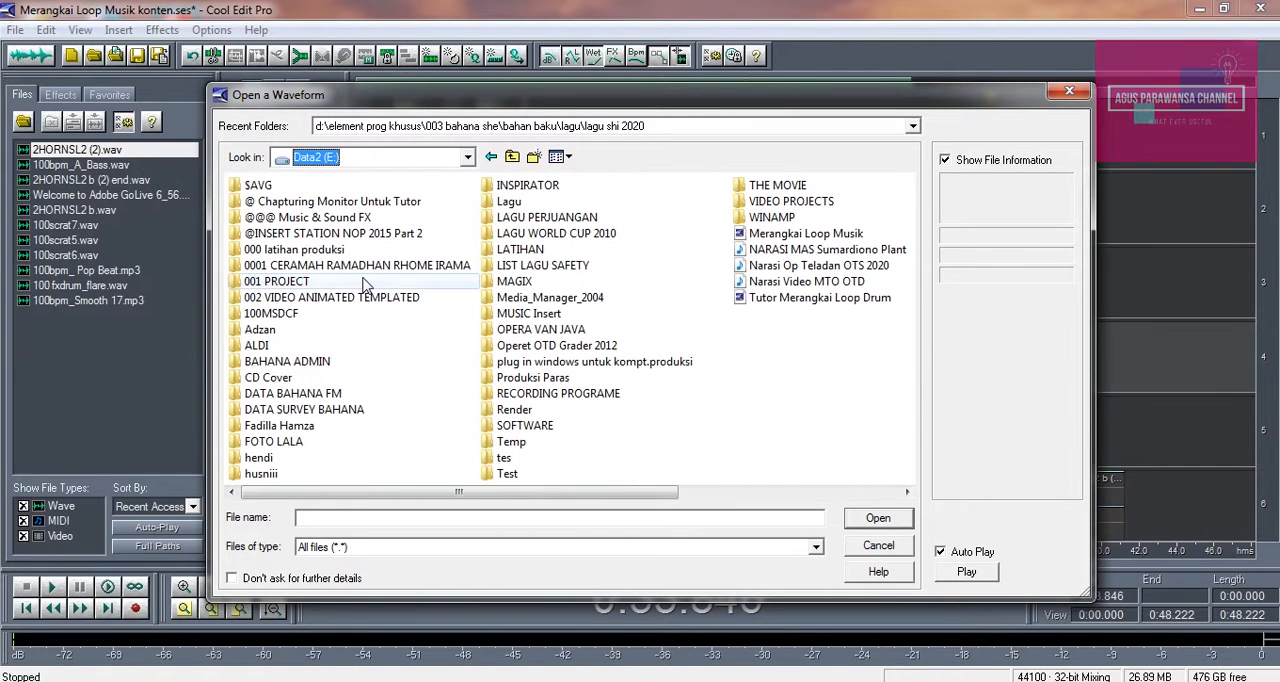
double_click(352, 218)
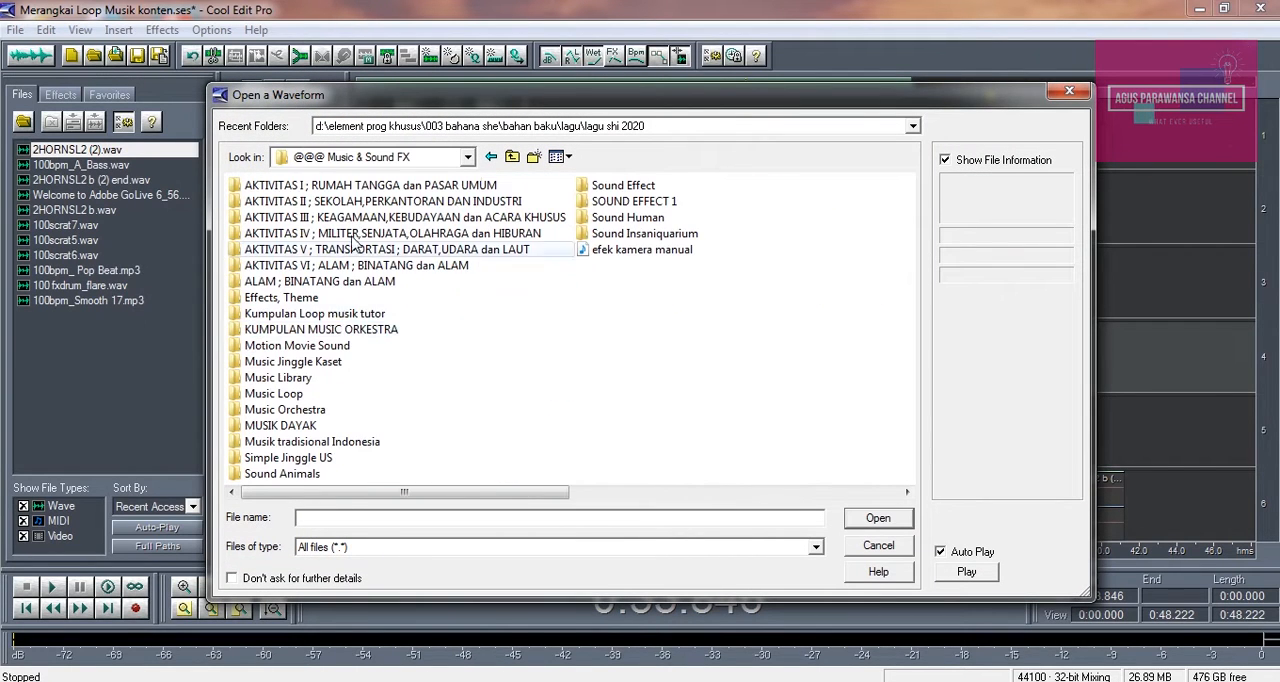
double_click(356, 316)
click(962, 572)
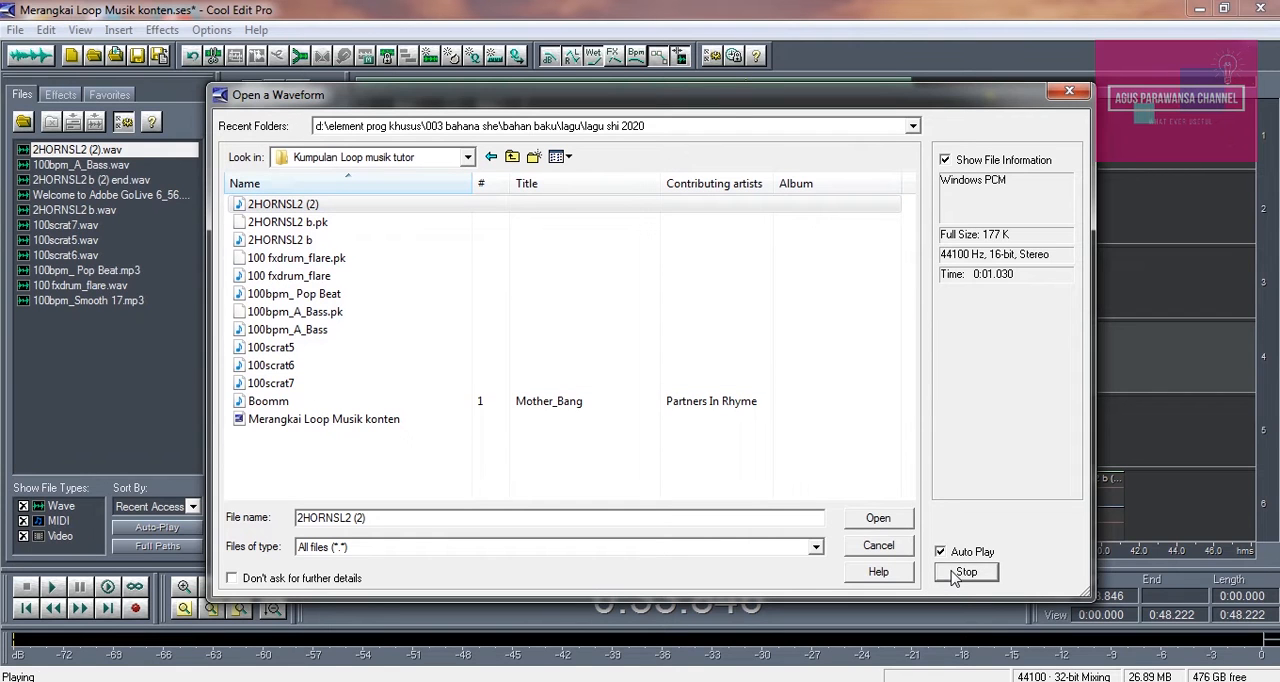
click(1072, 92)
Play the session from about 0:28.3 through the last two Track 4 horn clips
click(961, 341)
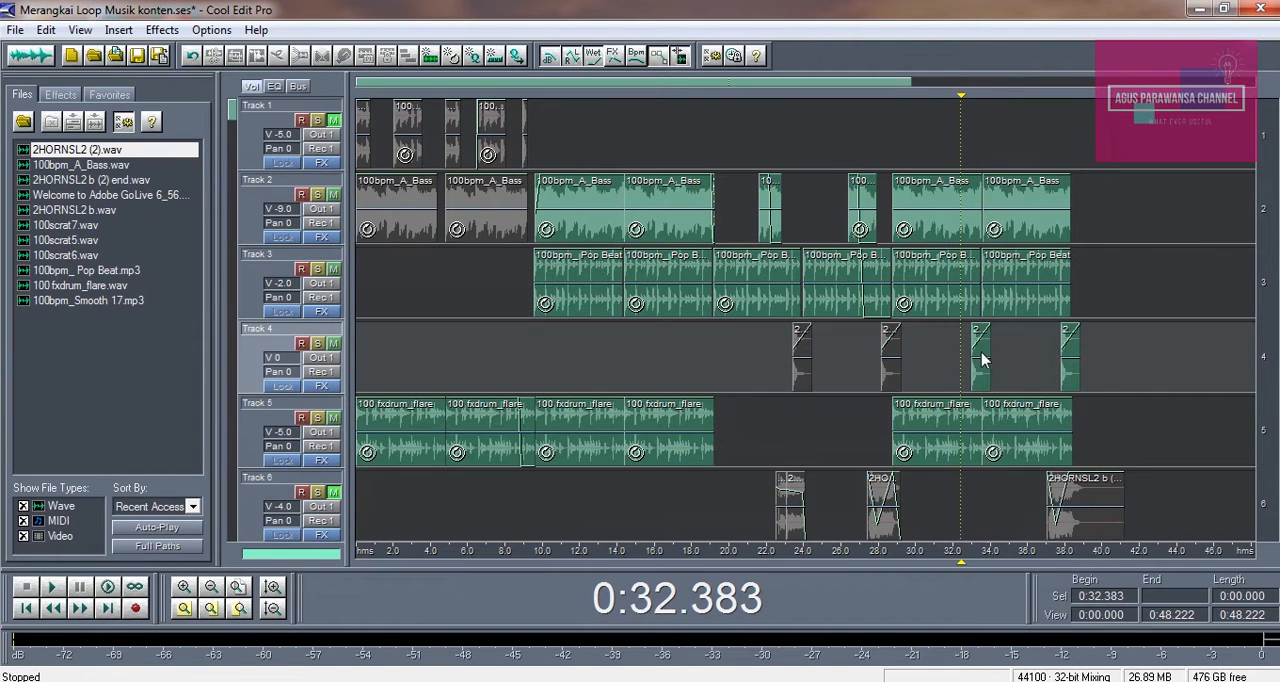
click(886, 125)
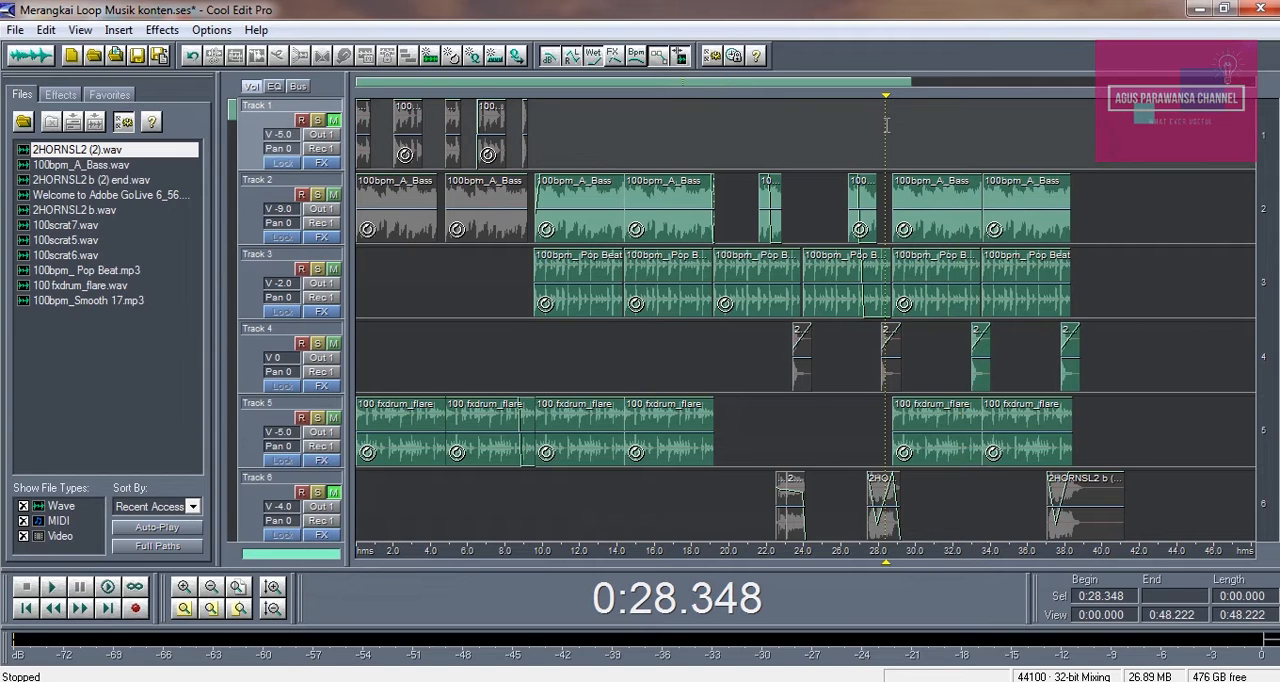
key(space)
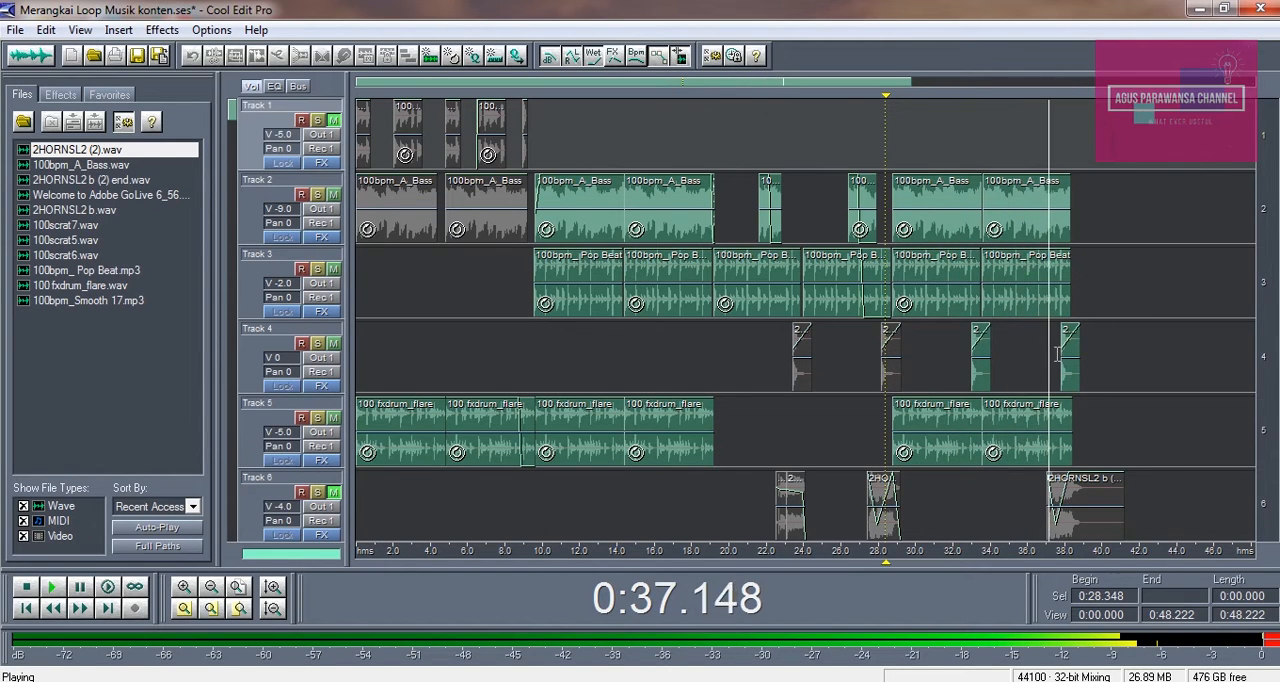
key(space)
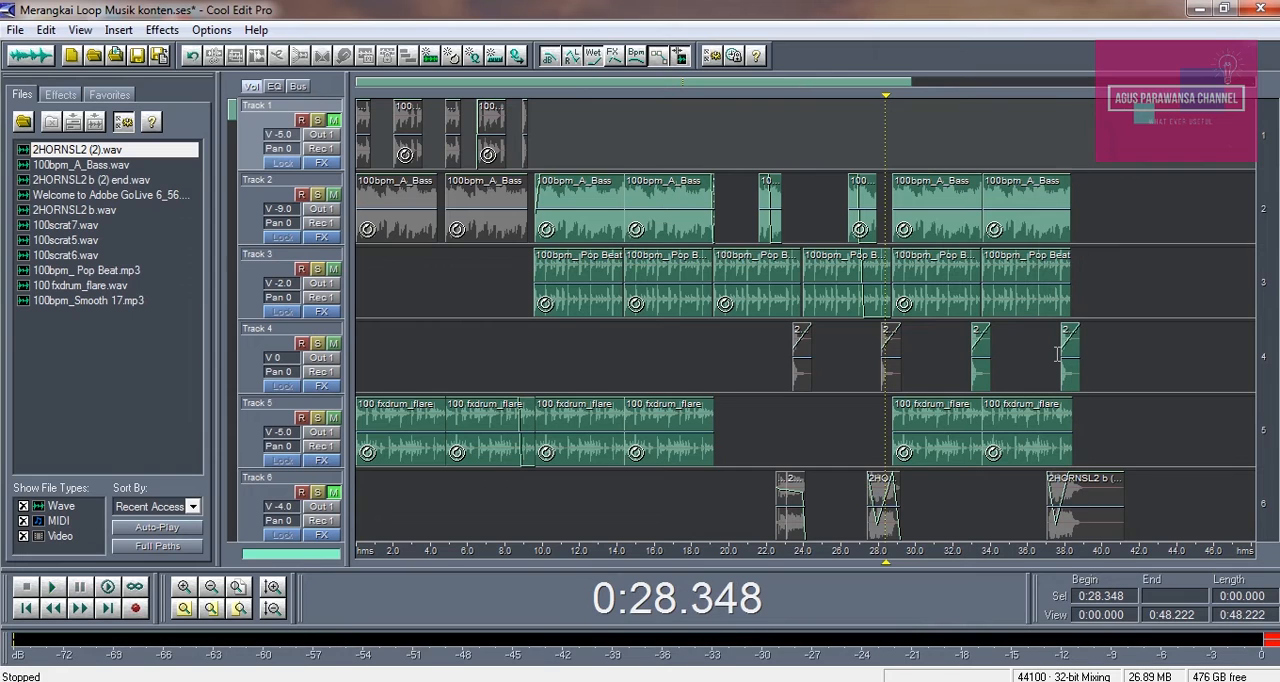
Unmute Track 6 and place the playback cursor at its first horn clip, at about 0:22.5
click(582, 355)
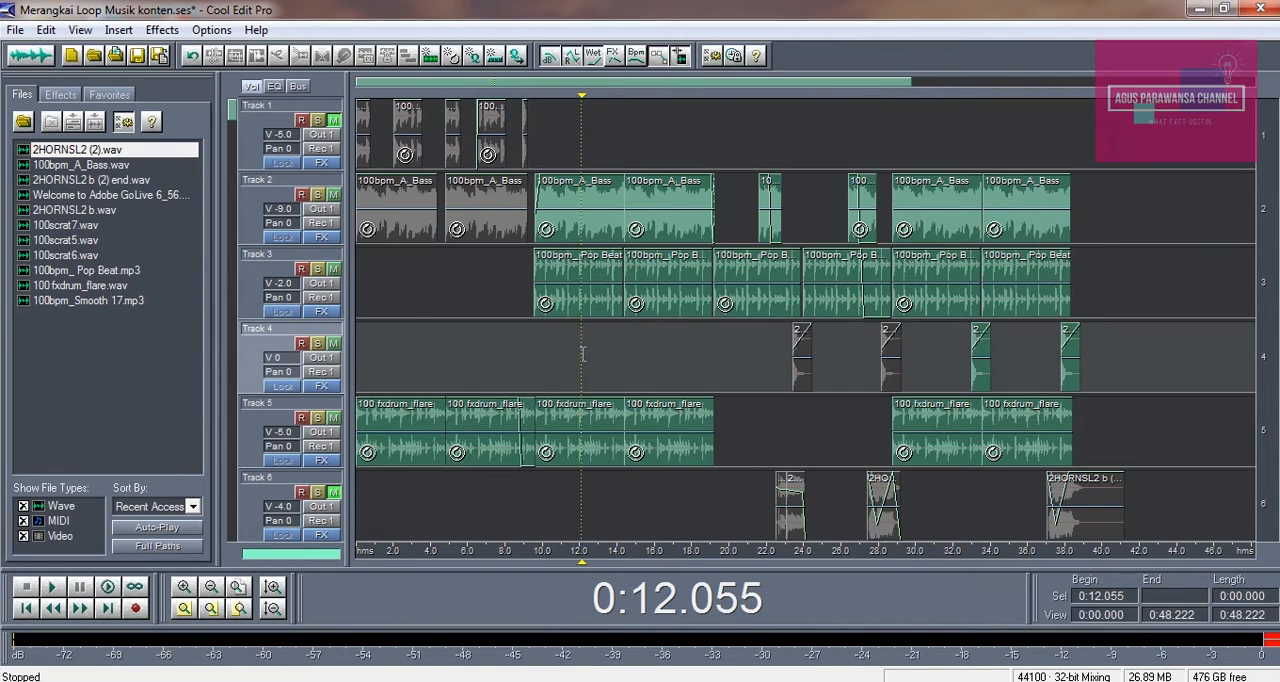
drag(1270, 416, 1266, 305)
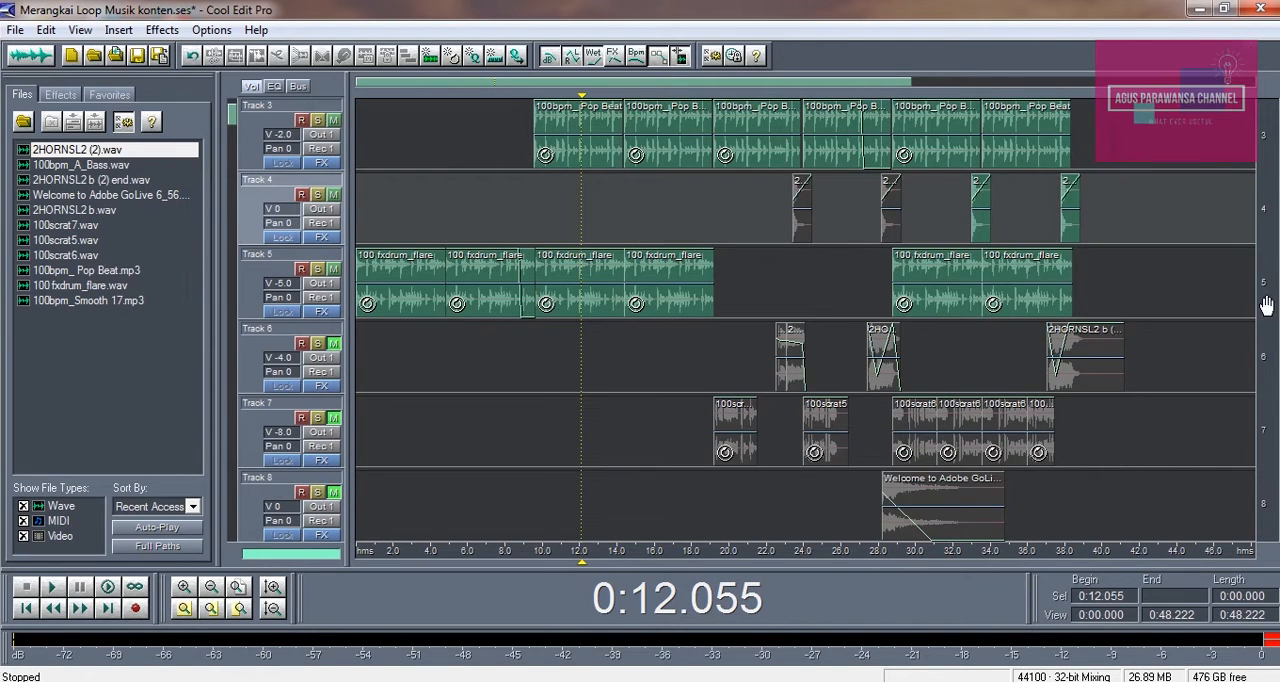
click(340, 346)
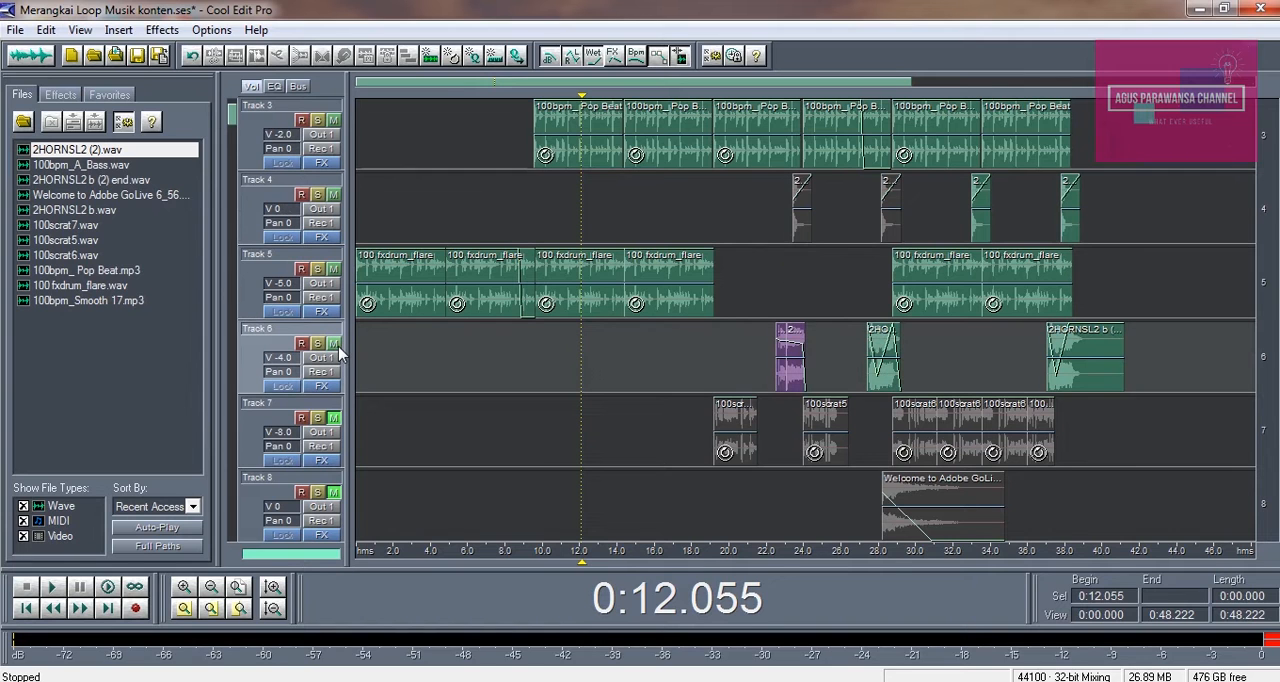
click(778, 285)
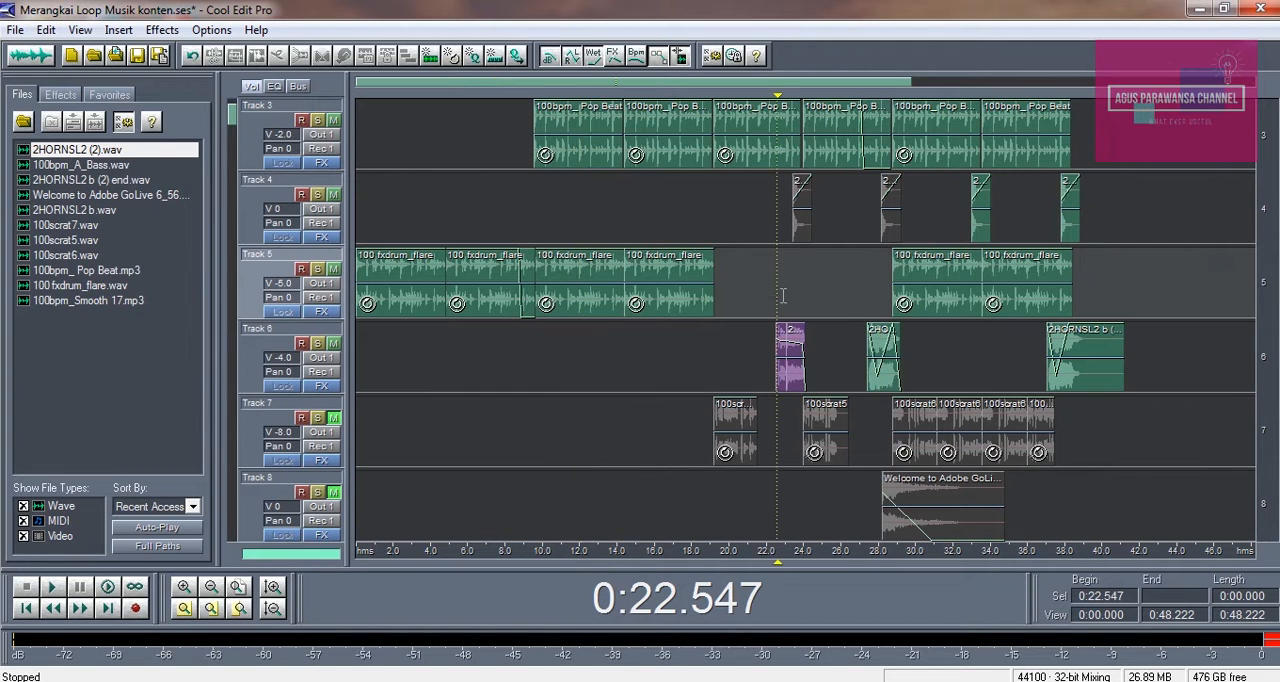
Open the first Track 6 horn clip in the waveform editor to view its full wave, and return to the multitrack session
double_click(780, 374)
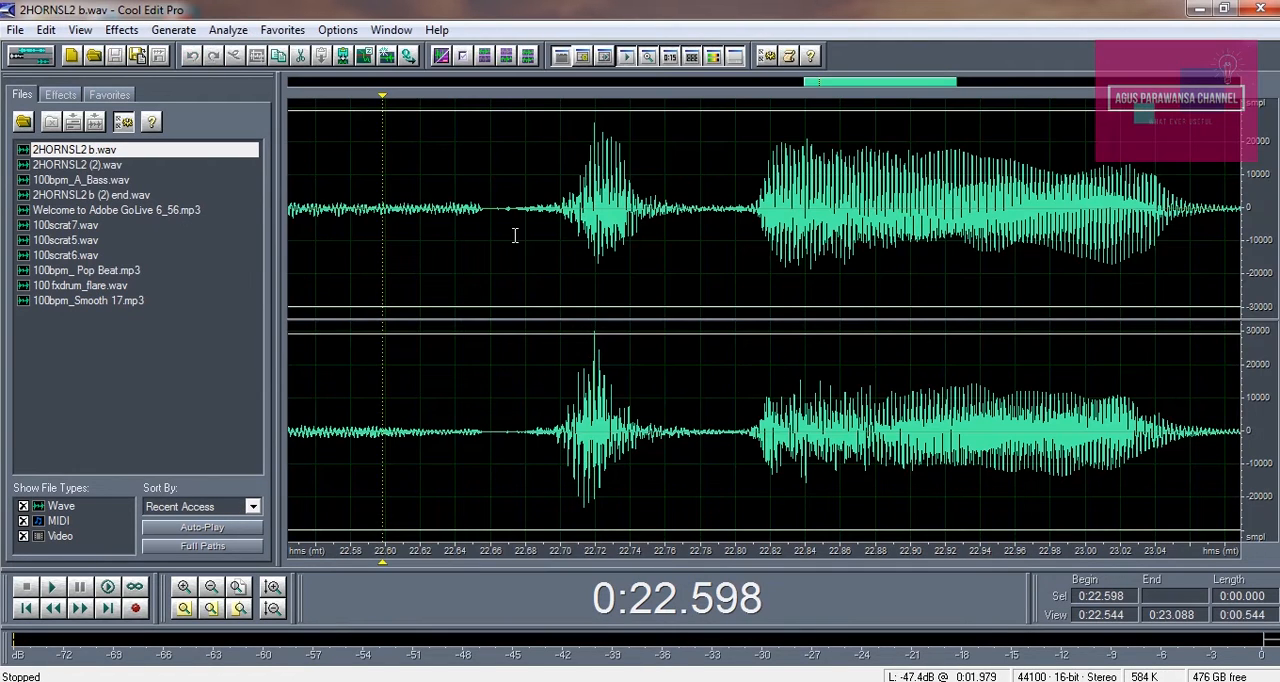
click(214, 587)
key(space)
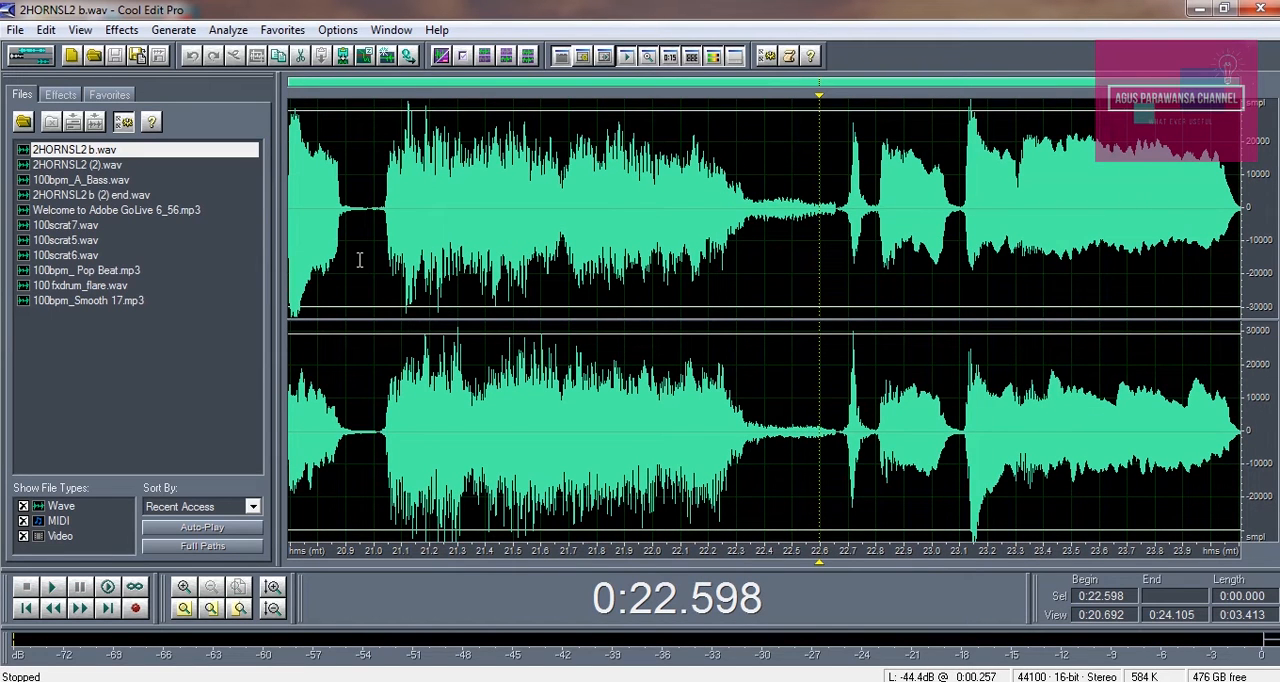
click(28, 58)
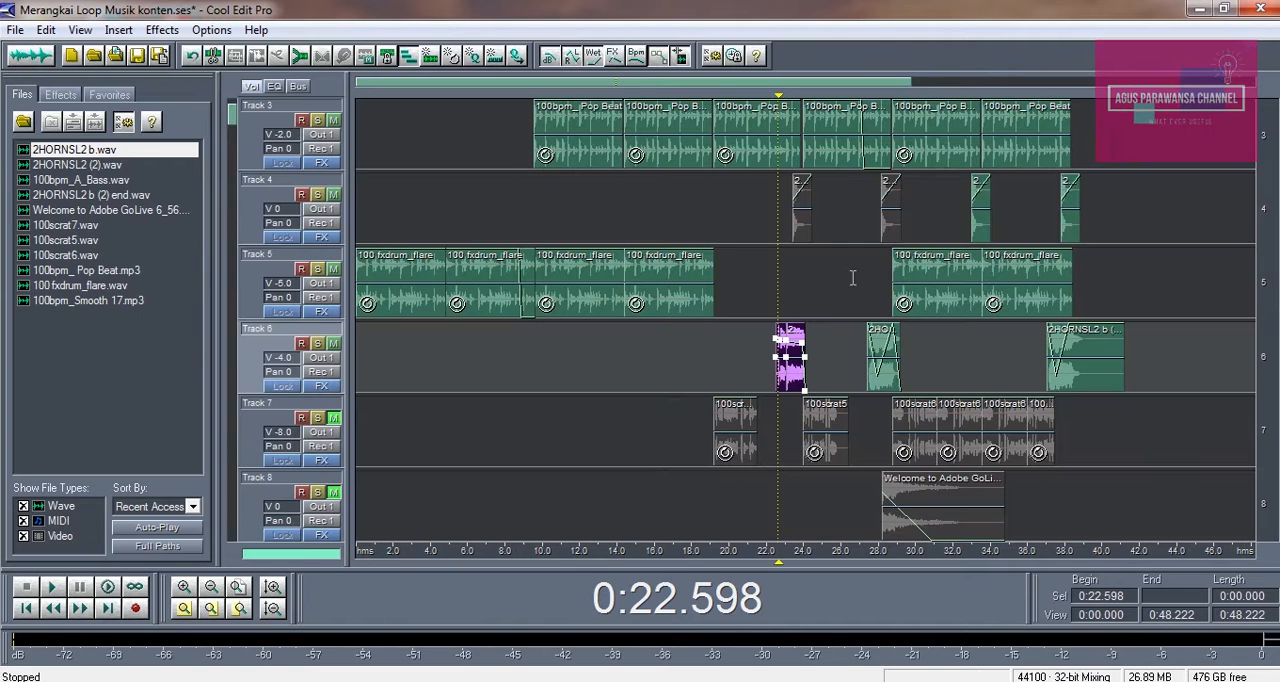
Play the first Track 6 horn clip within the mix and again with Track 6 soloed from about 0:21.8, ending with the solo off
key(space)
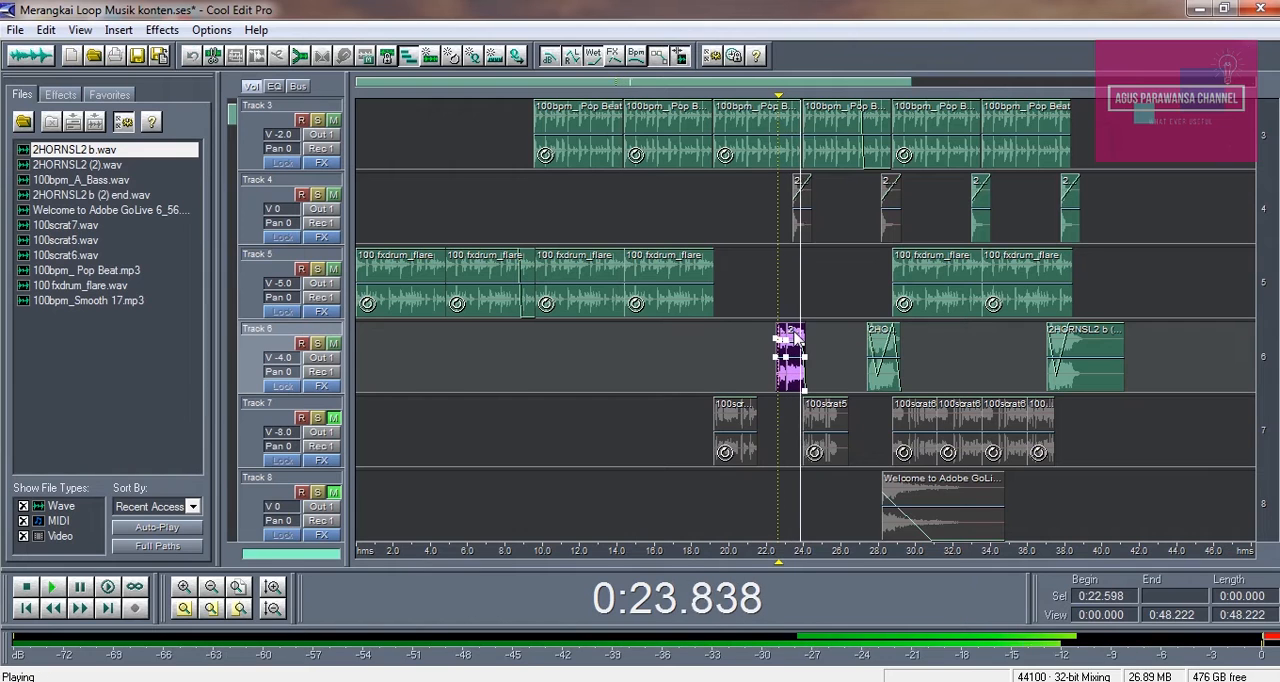
key(space)
click(765, 302)
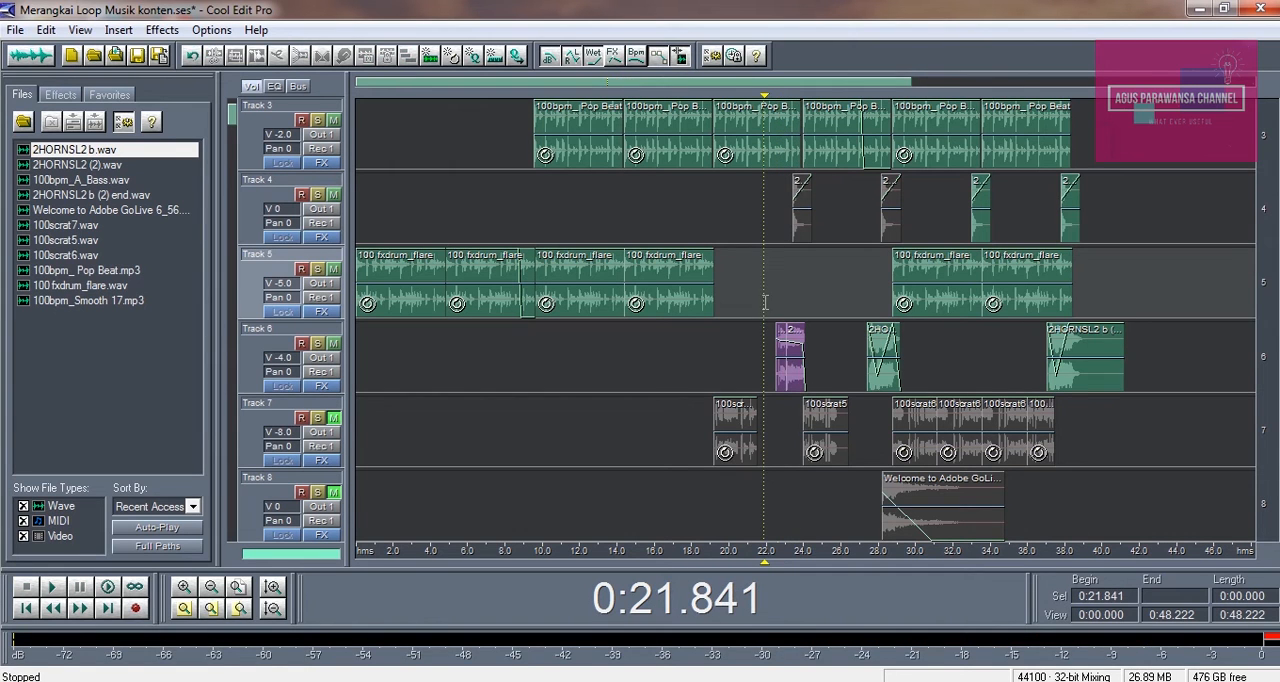
click(317, 343)
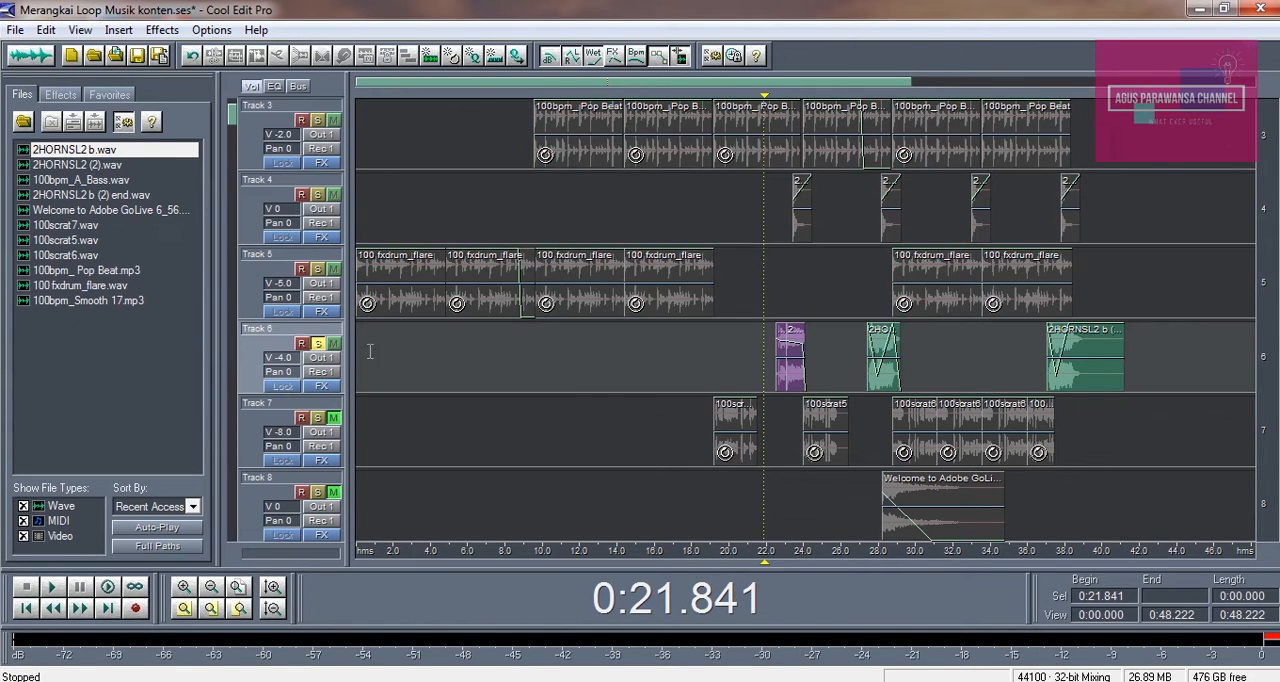
key(space)
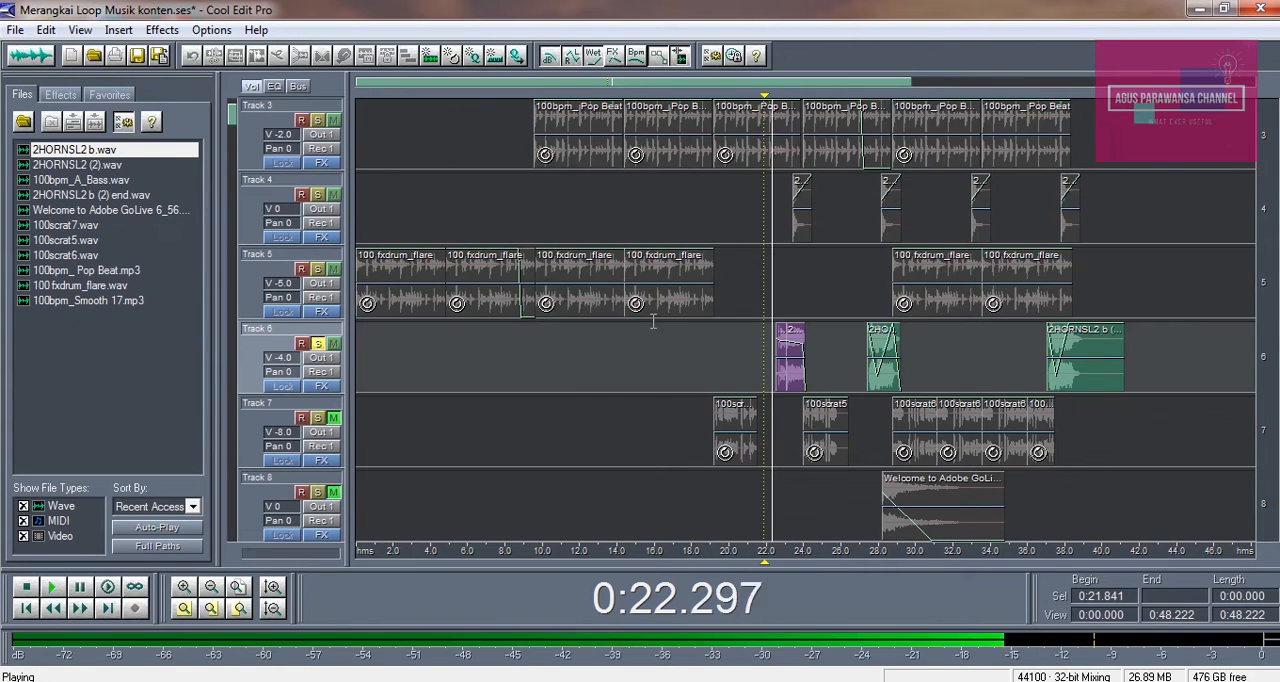
key(space)
click(317, 343)
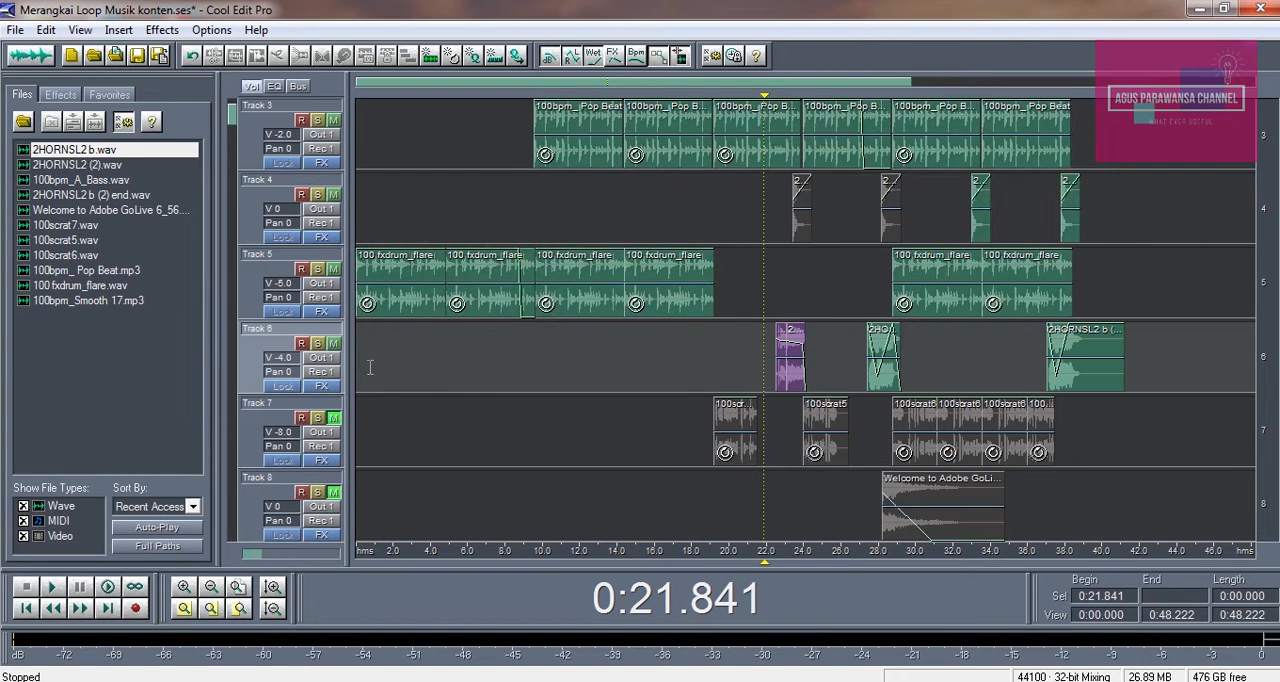
Play the session from about 0:17.8 into the first Track 6 horn clip with the bass track in view
click(758, 300)
click(689, 337)
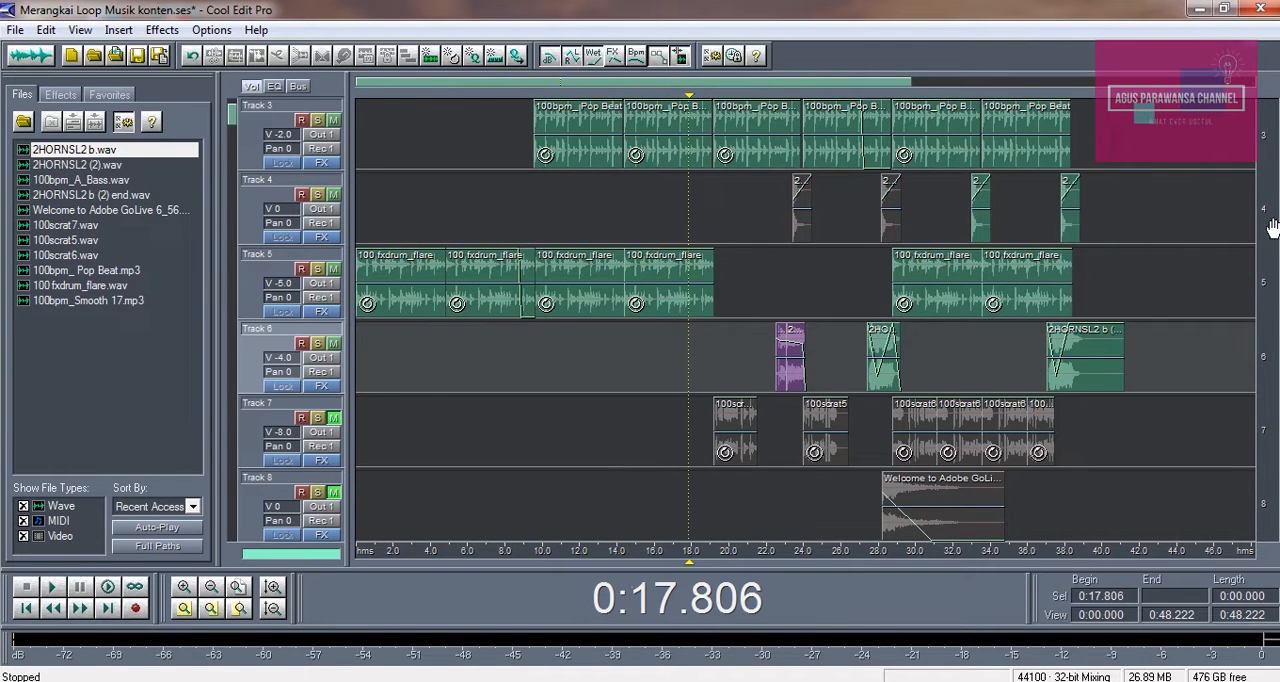
drag(1270, 228, 1266, 423)
key(space)
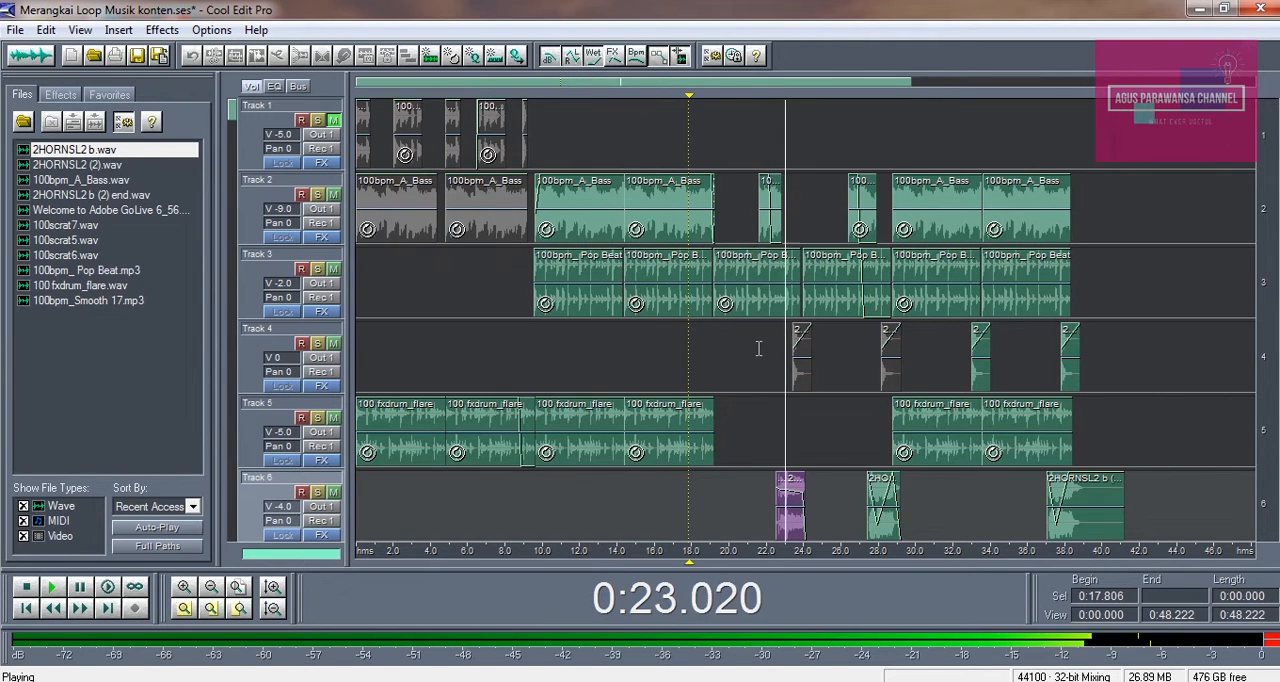
key(space)
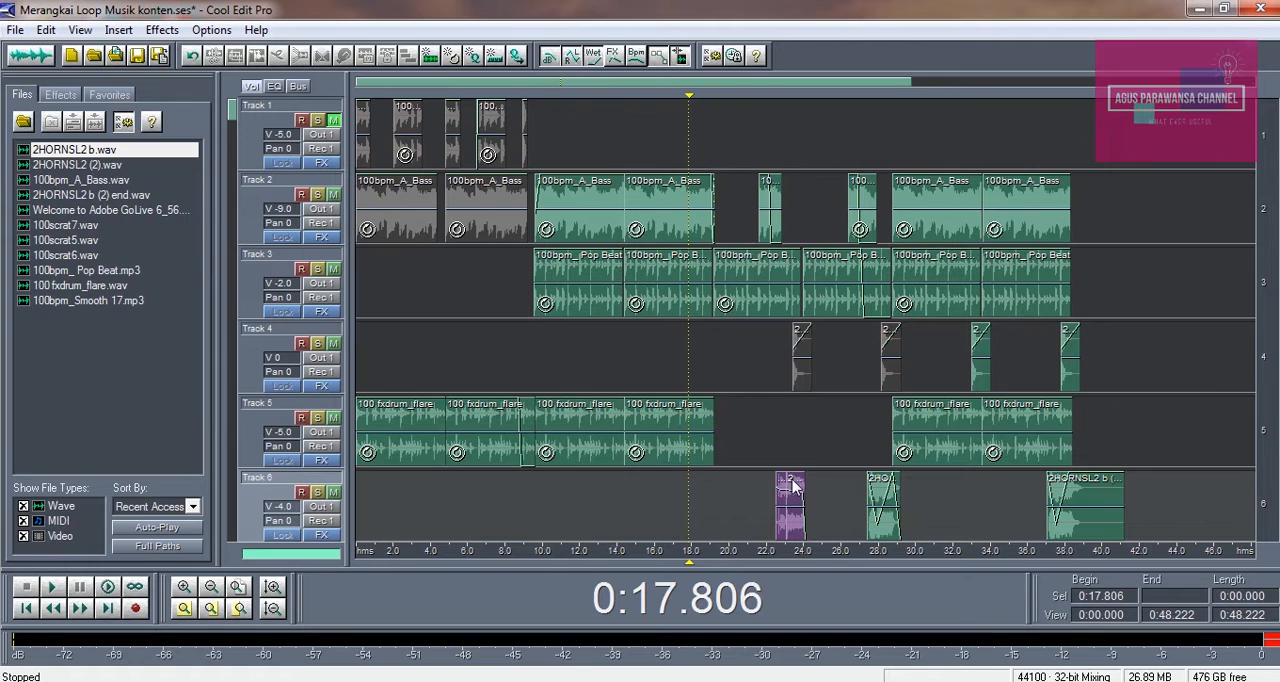
click(793, 463)
drag(1266, 462, 1277, 340)
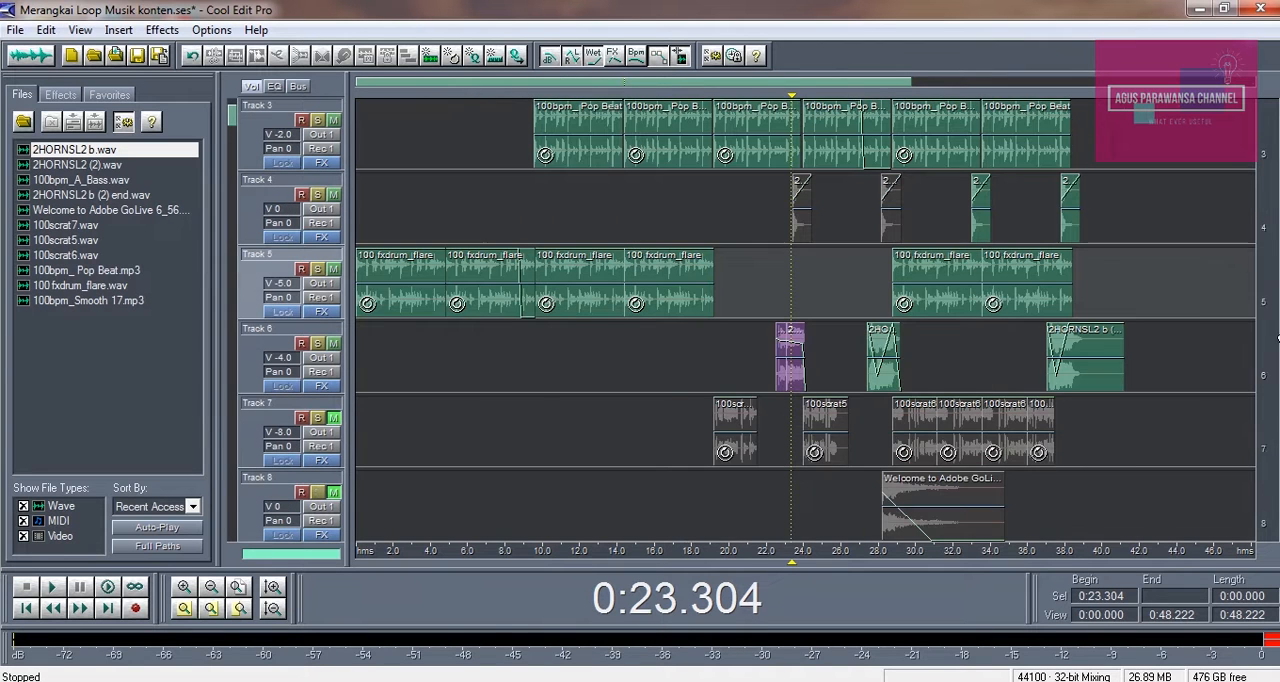
click(868, 288)
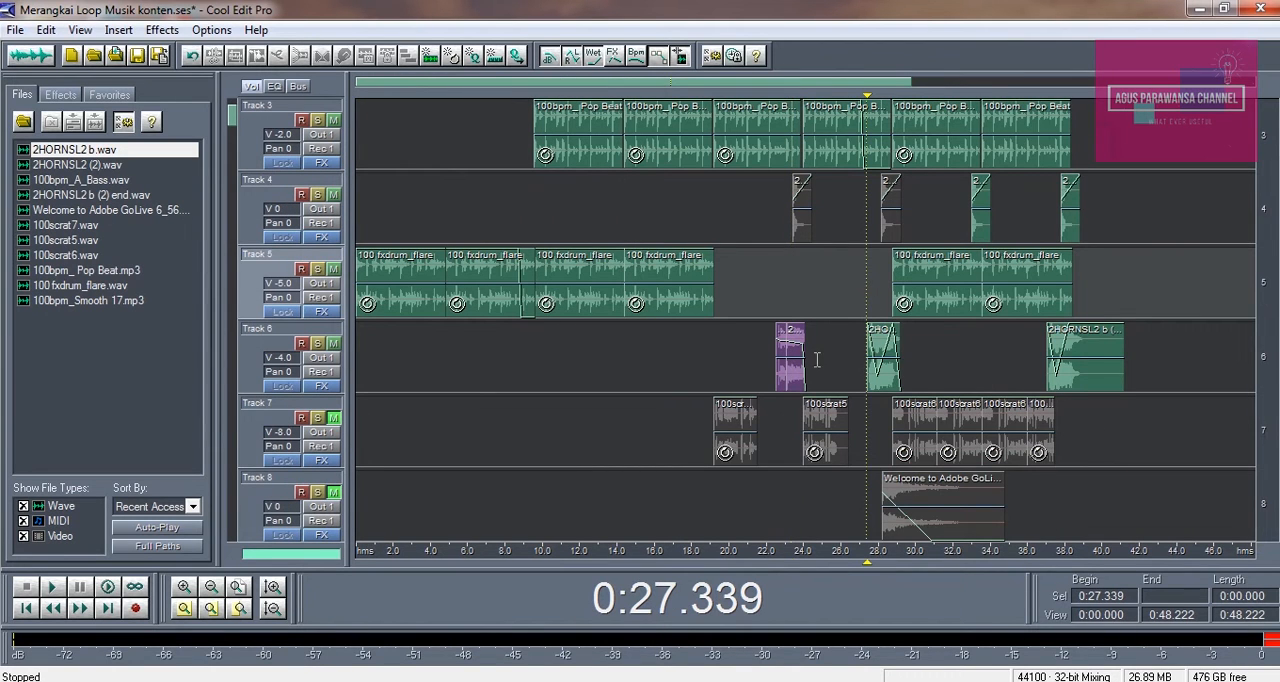
Open the first Track 6 horn clip in the waveform editor and play the section from about 0:21.03 to 0:22.69
double_click(790, 343)
click(297, 170)
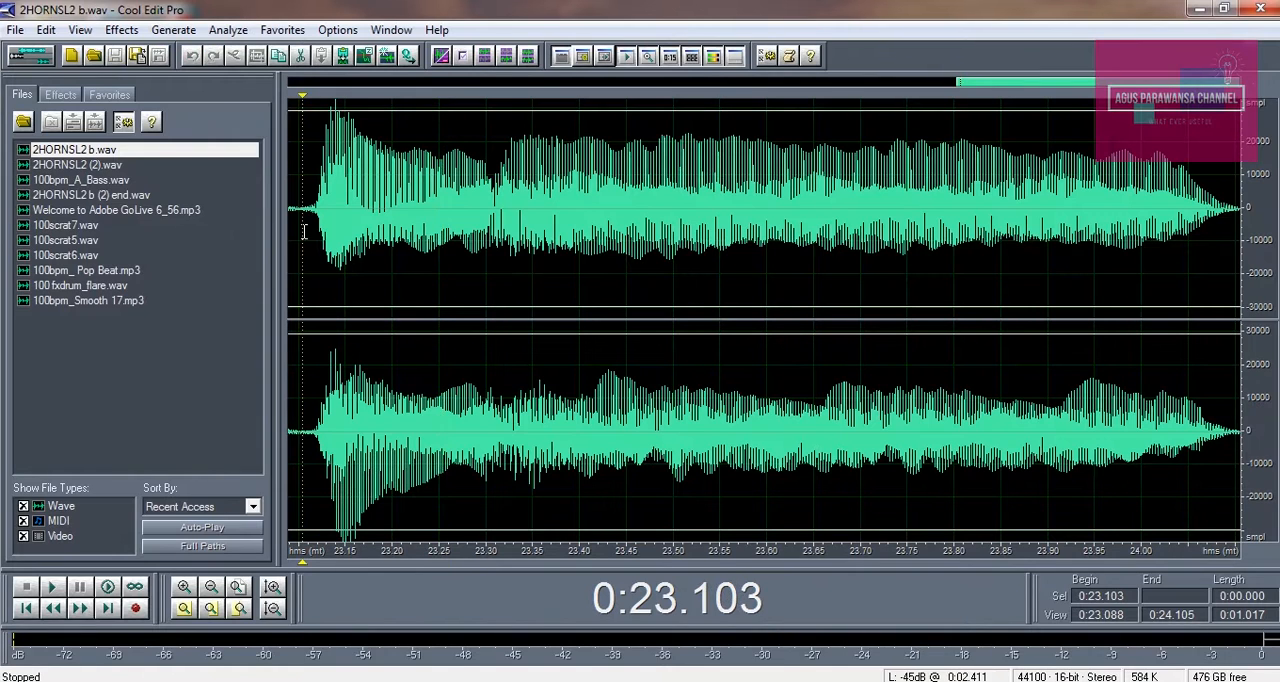
click(211, 588)
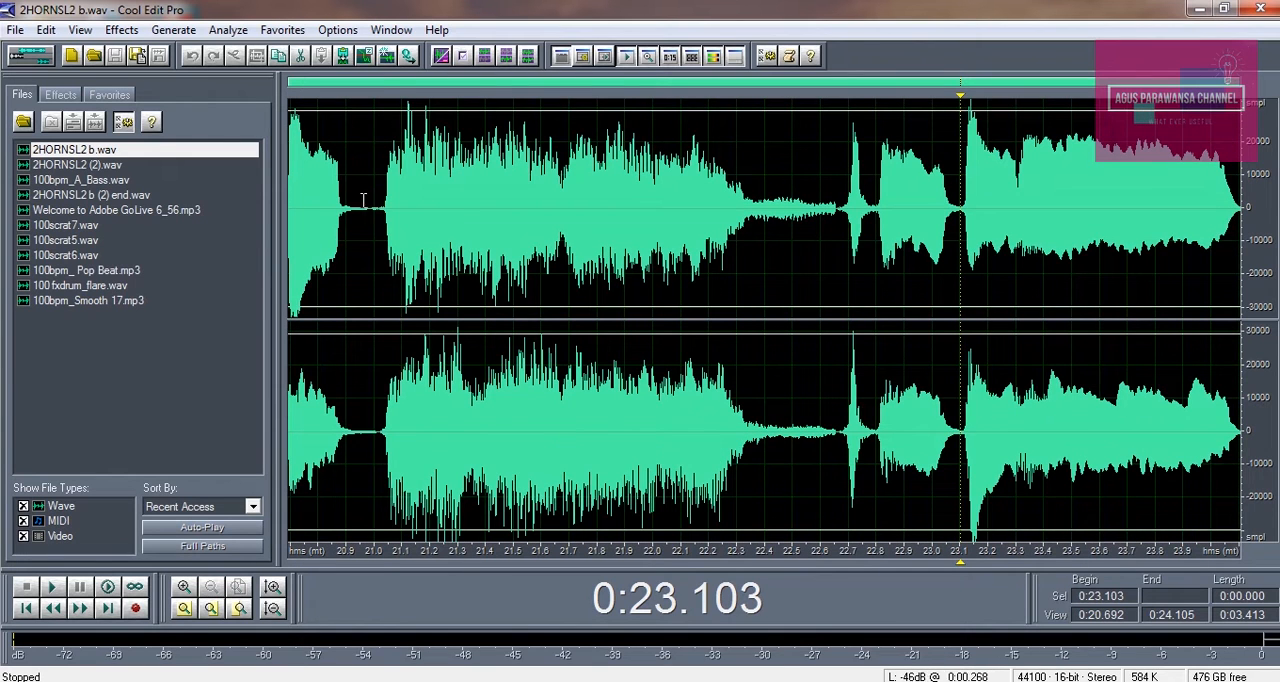
drag(383, 270, 842, 276)
key(space)
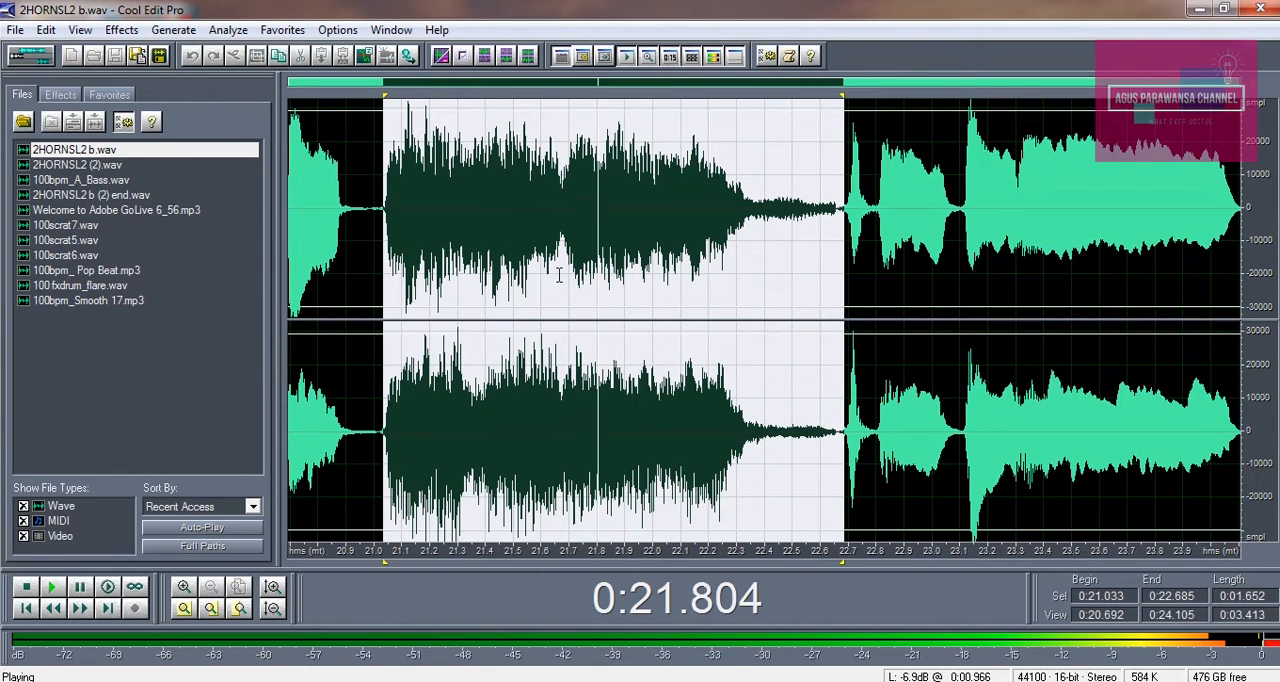
key(space)
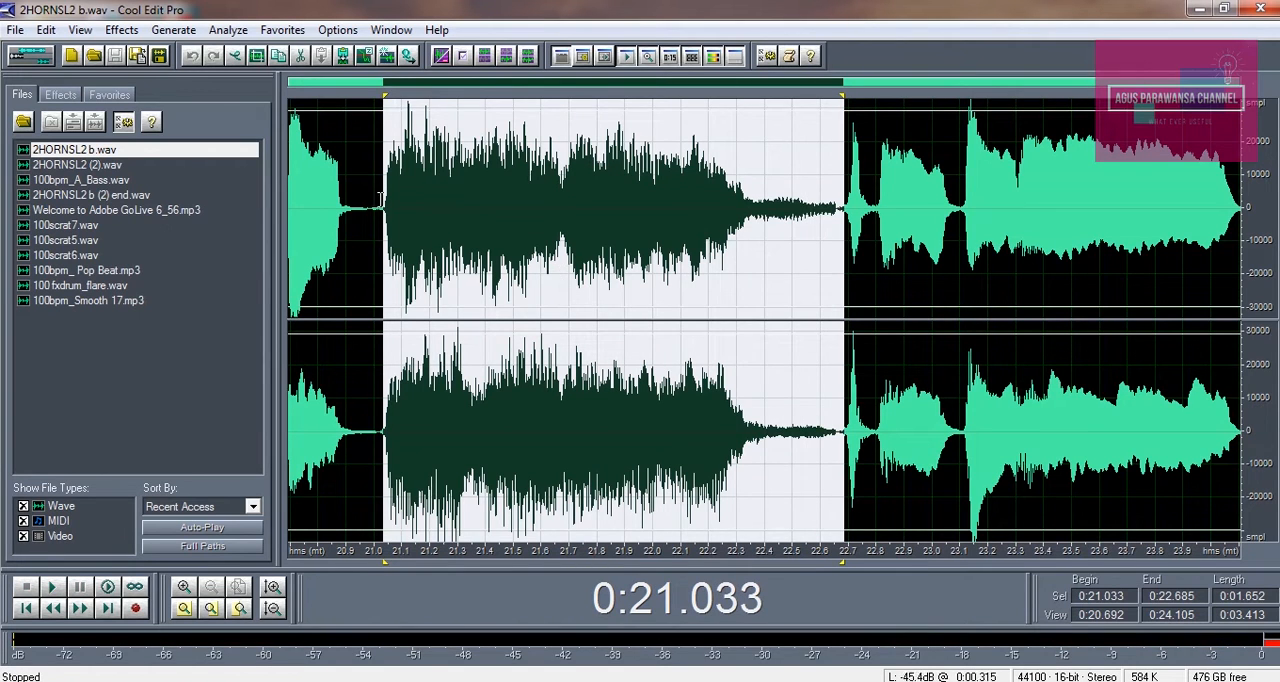
Audition 2HORNSL2 b.wav from its start and mark the section from about 0:21.01 to 0:22.67 before returning to the multitrack session
click(291, 172)
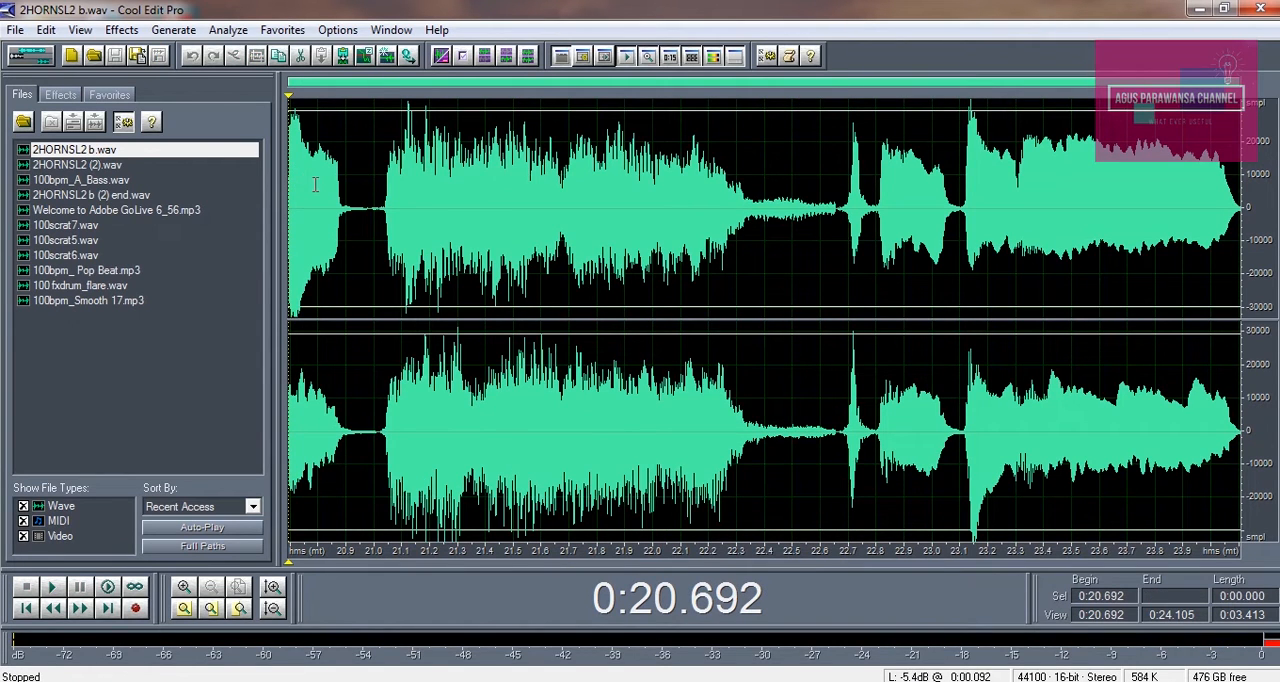
key(space)
drag(958, 175, 1240, 175)
drag(378, 170, 840, 208)
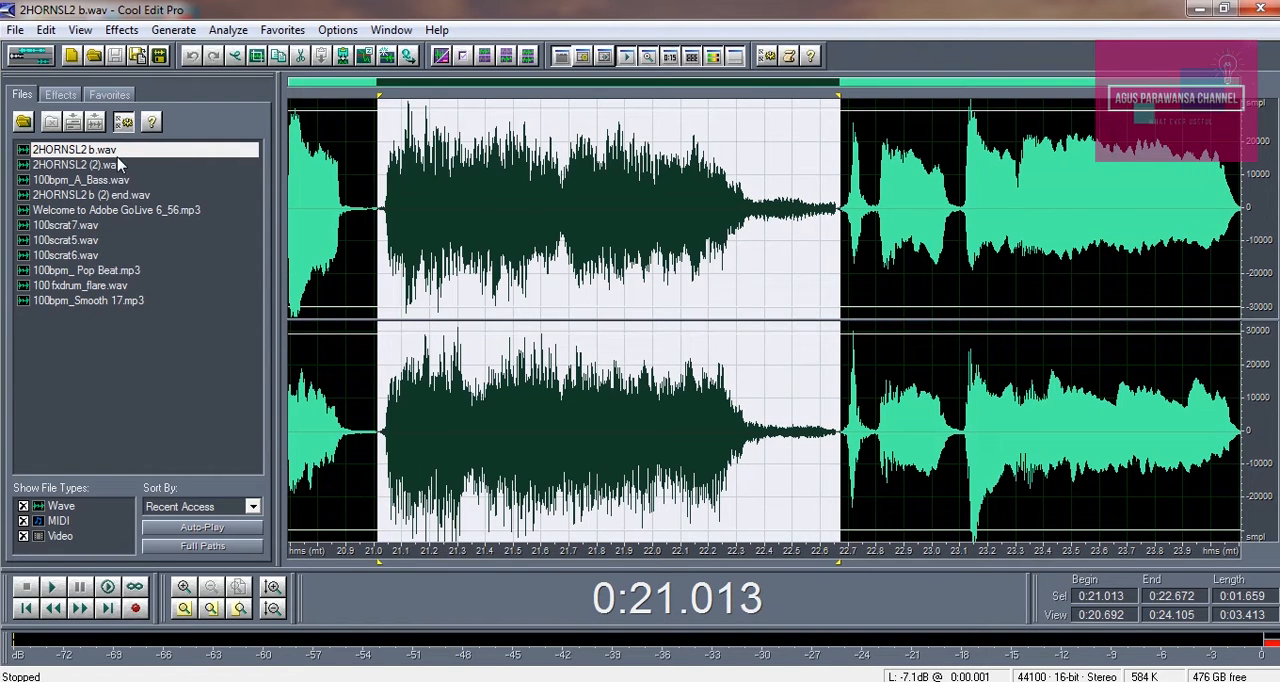
click(30, 55)
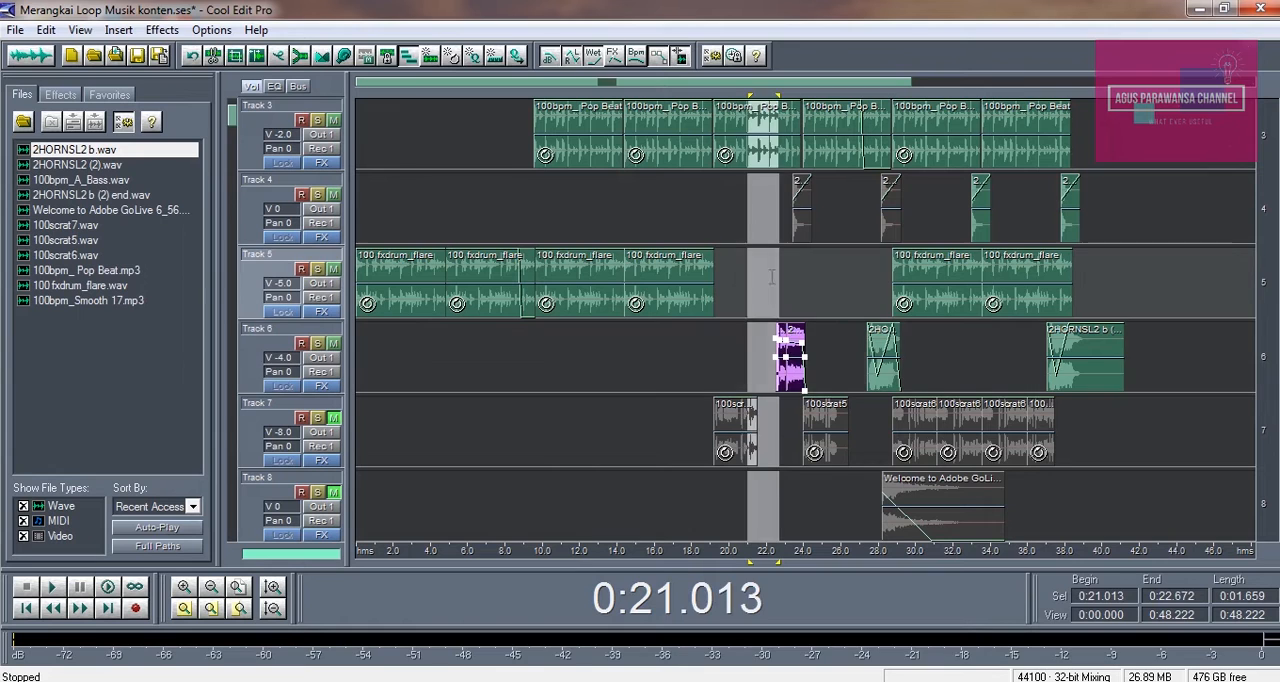
Play the session from about 0:22.7 through the second Track 6 horn clip
click(779, 314)
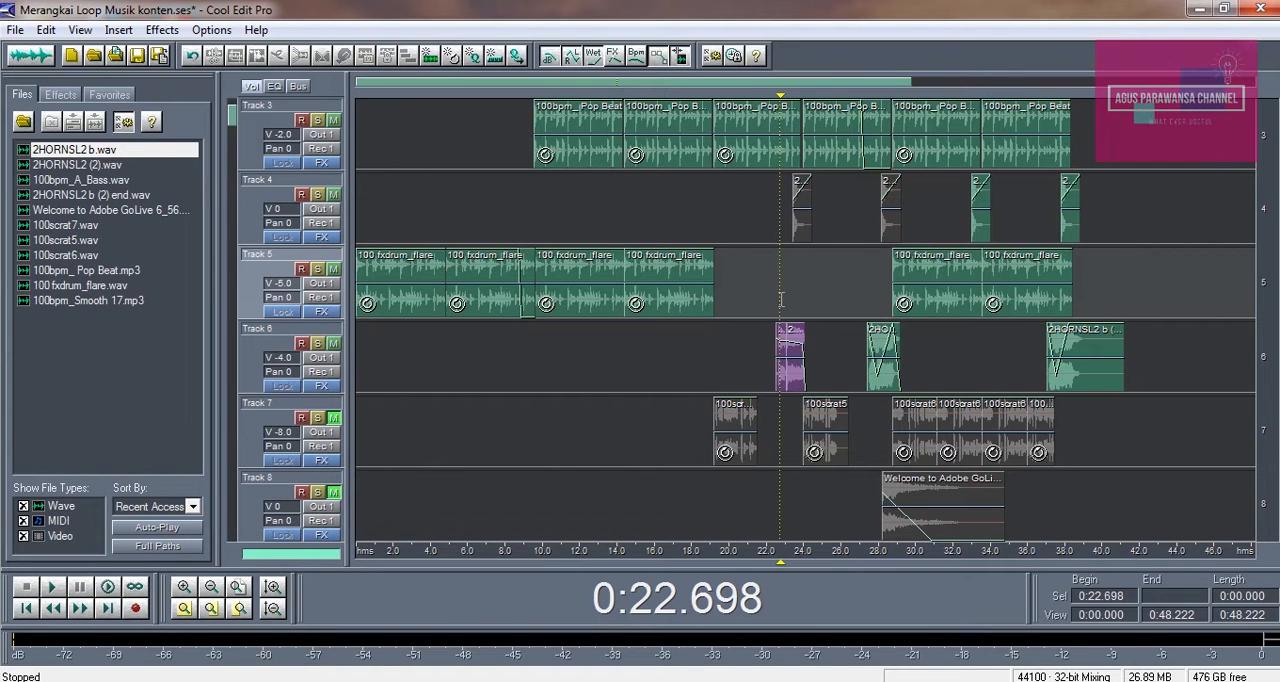
key(space)
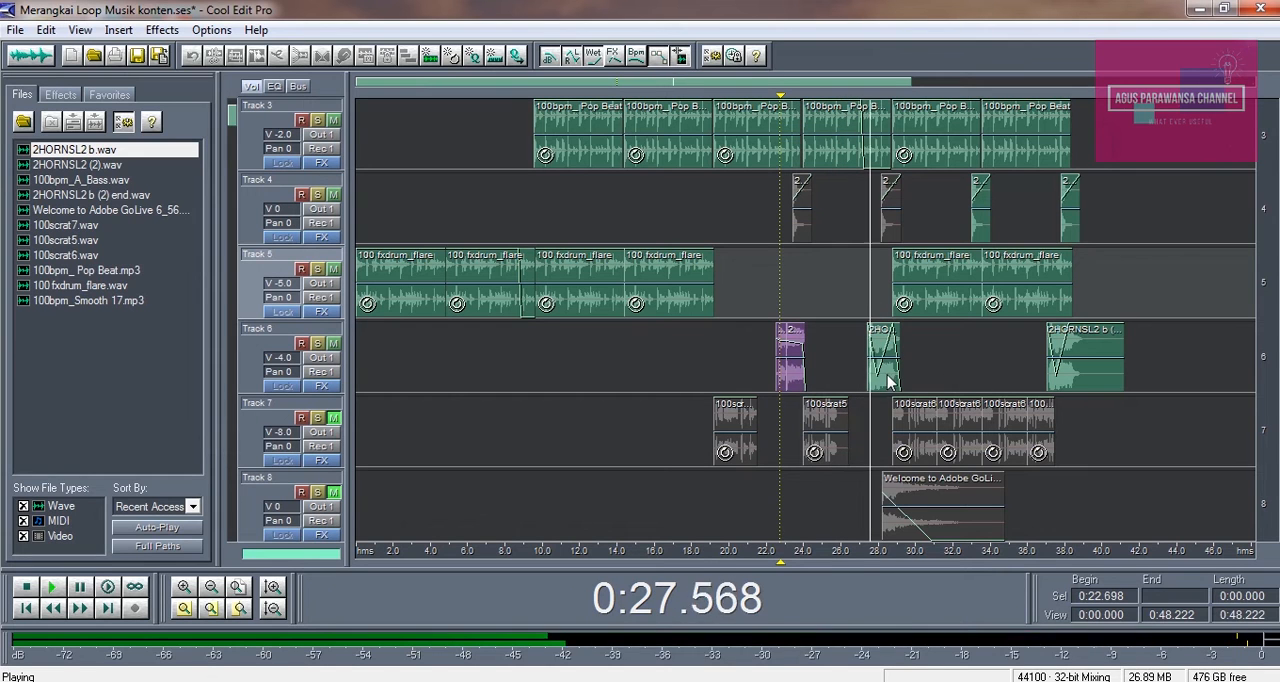
key(space)
Adjust the volume envelope of the second Track 6 horn clip, fine-tuning its dip and adding a full-volume point near its end
click(861, 292)
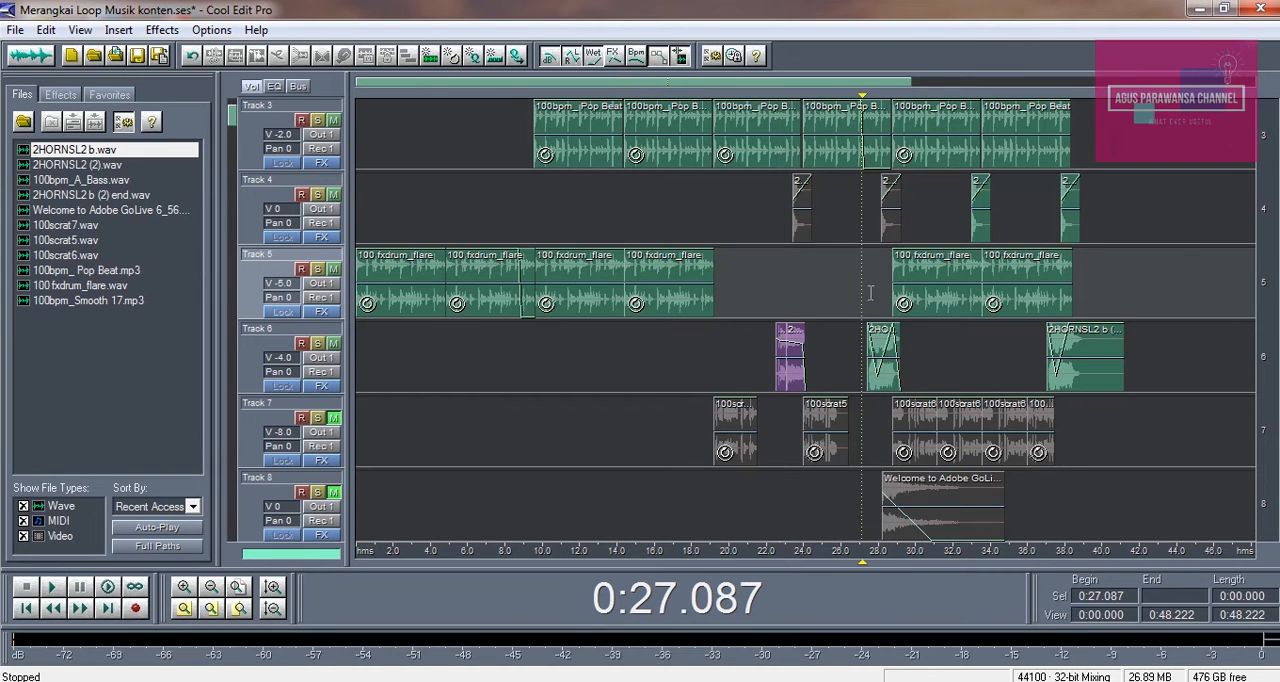
click(186, 589)
scroll(995, 535, right, 3)
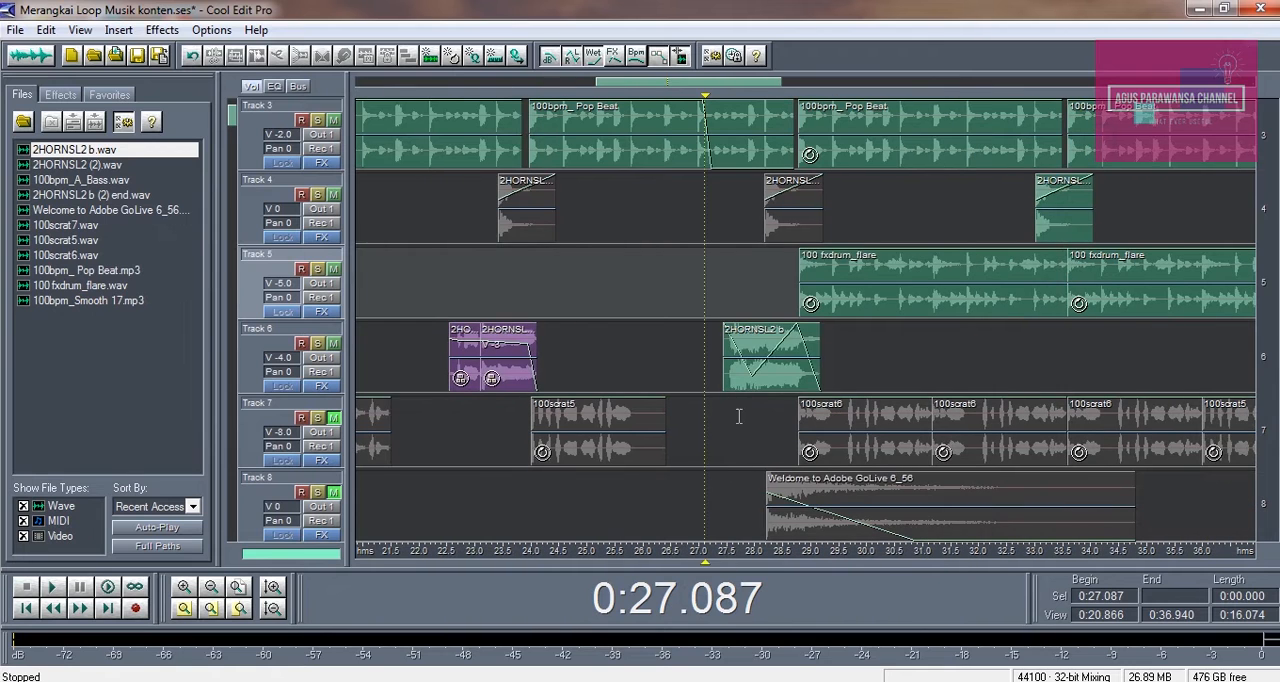
click(742, 378)
mouse_move(752, 383)
mouse_down()
mouse_move(757, 409)
mouse_move(752, 343)
mouse_move(756, 388)
mouse_up()
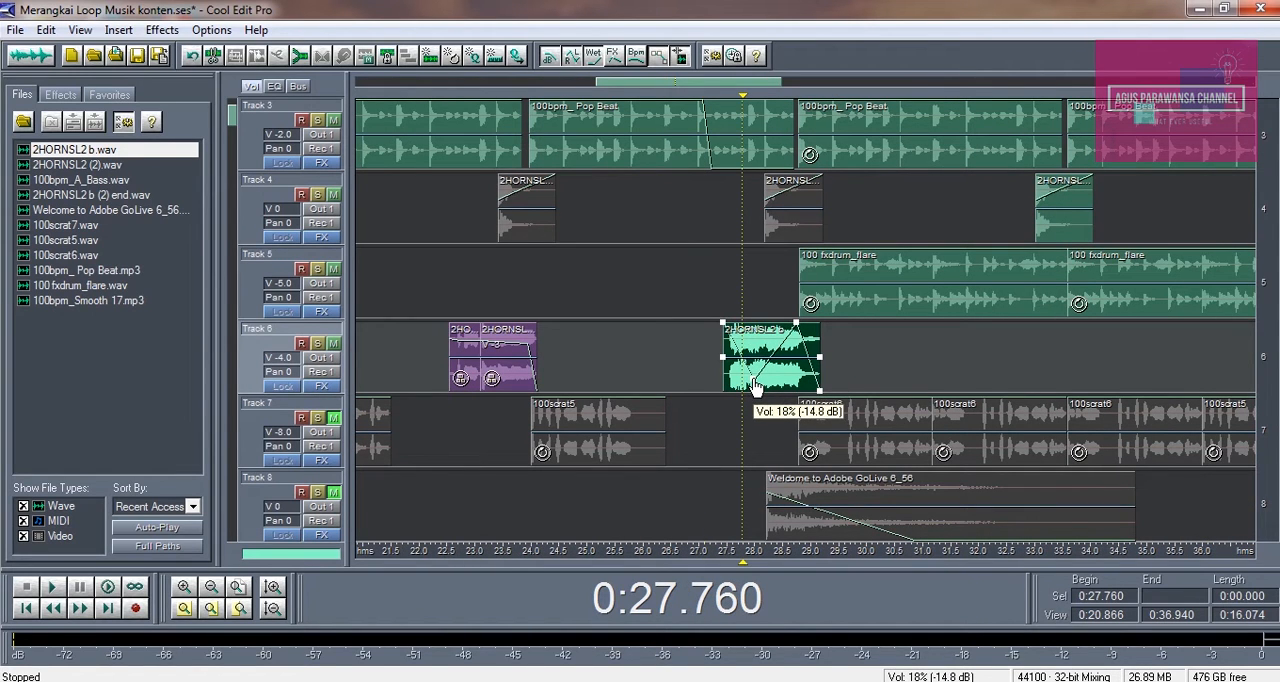
click(797, 321)
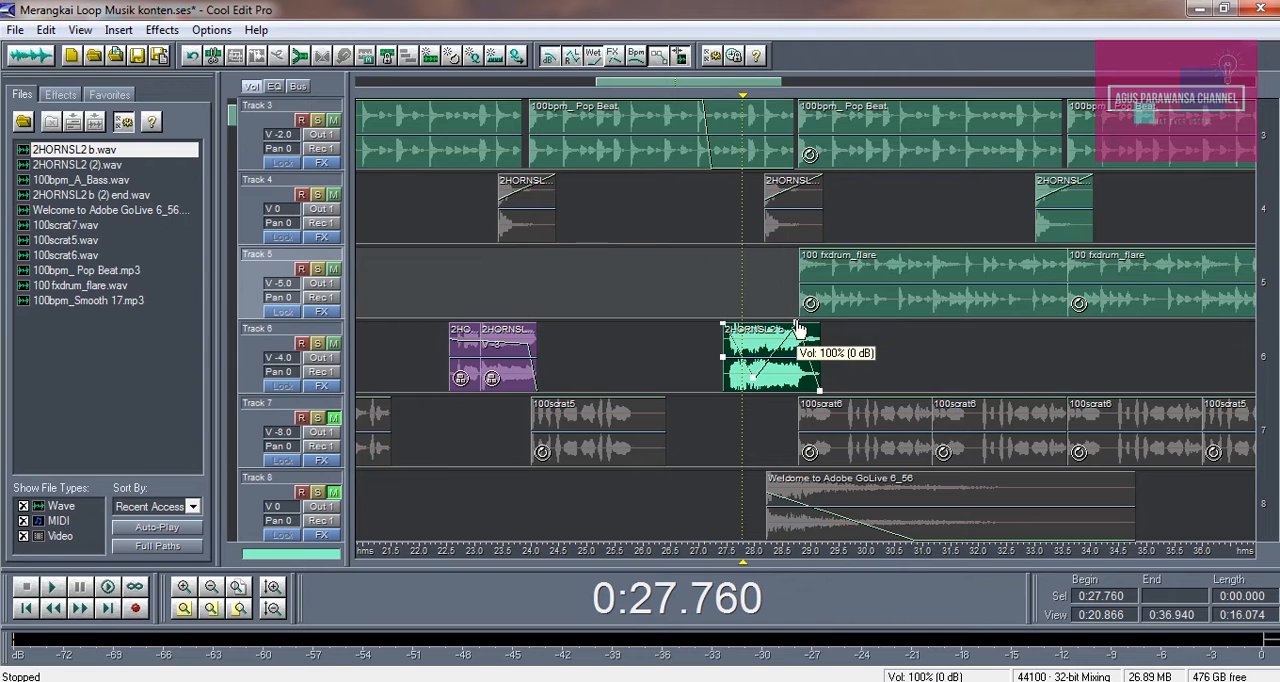
drag(805, 342, 804, 320)
mouse_move(754, 379)
mouse_down()
mouse_move(753, 341)
mouse_move(756, 376)
mouse_up()
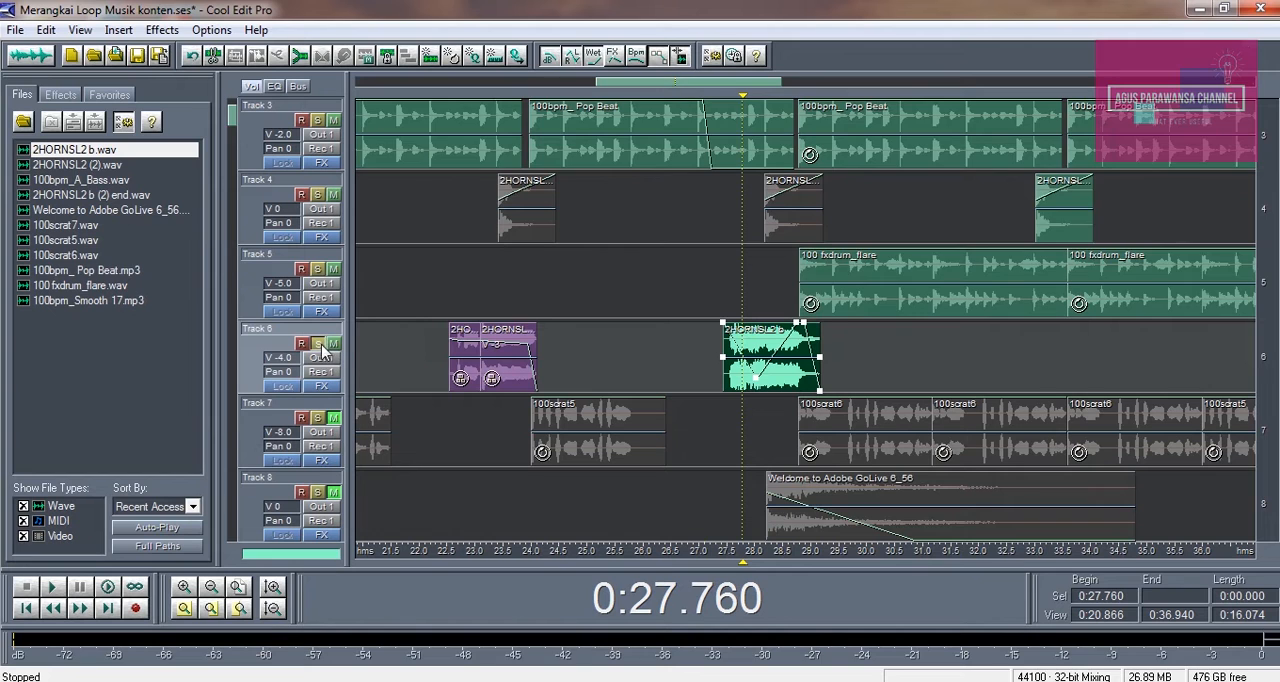
Solo Track 6 and play its second horn clip from about 0:27.4
click(318, 344)
click(717, 293)
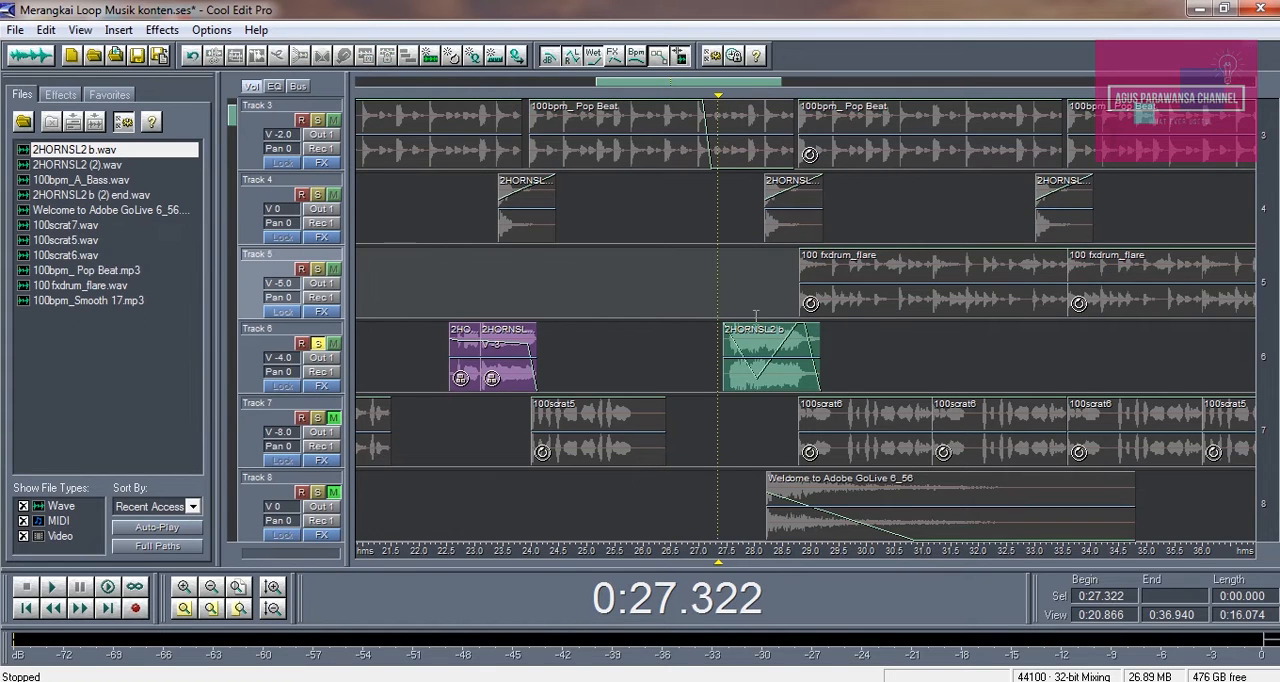
click(755, 385)
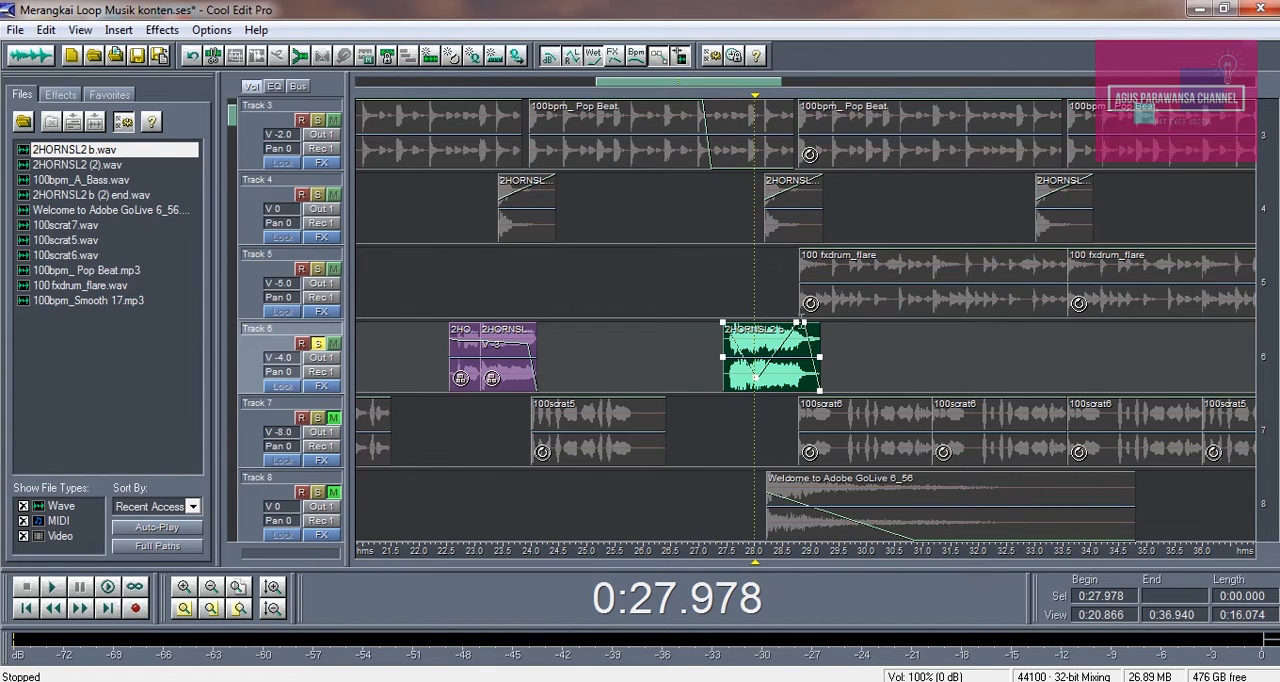
click(723, 285)
key(space)
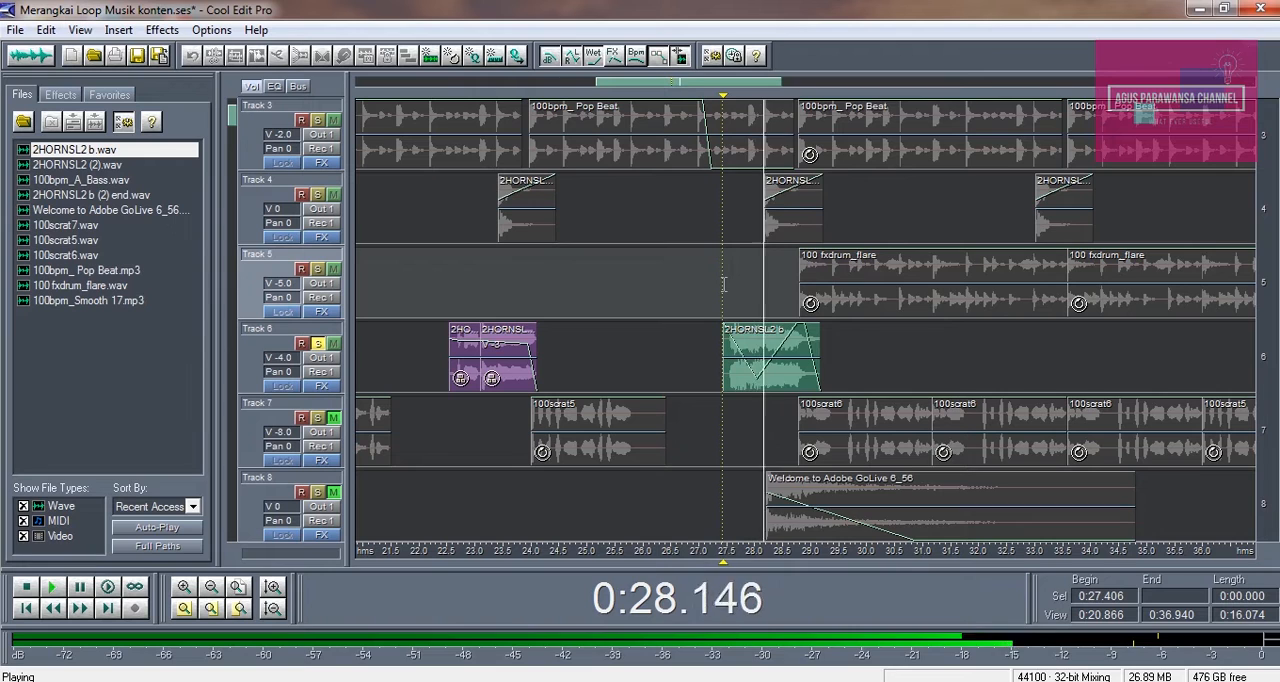
key(space)
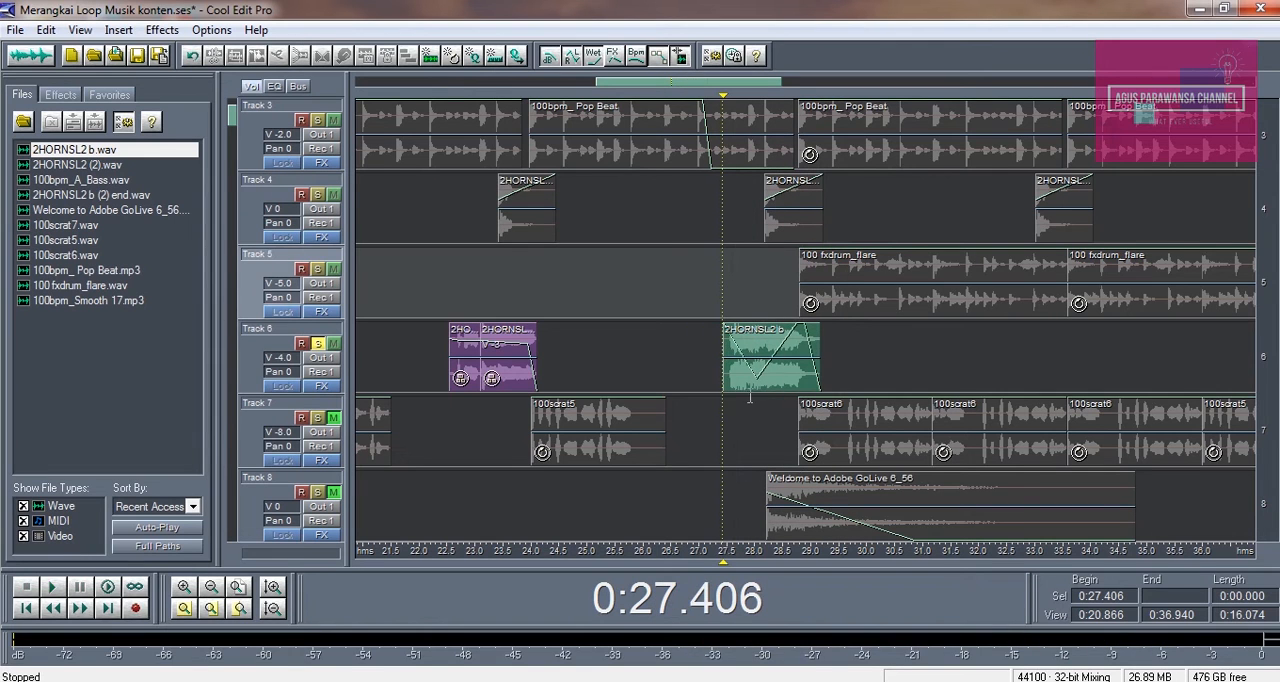
Remove the dip point from the second Track 6 horn clip's volume envelope and play the clip from about 0:26.9
click(752, 390)
drag(752, 390, 727, 615)
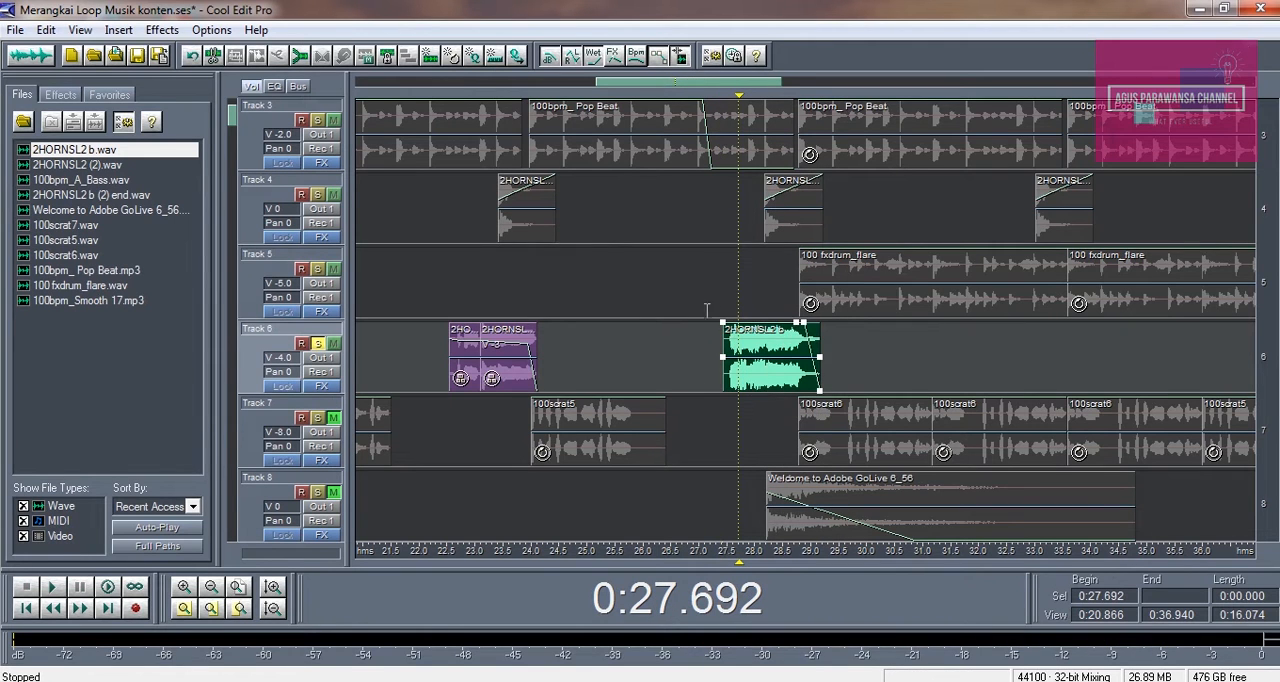
click(697, 284)
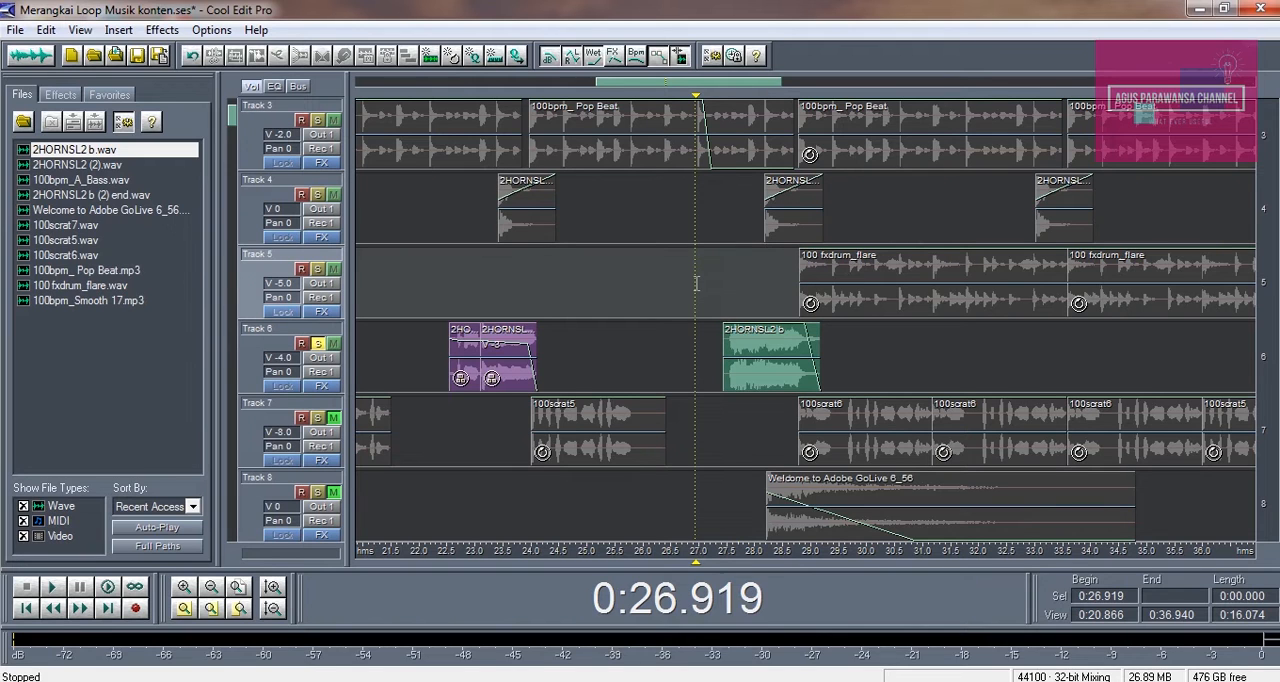
key(space)
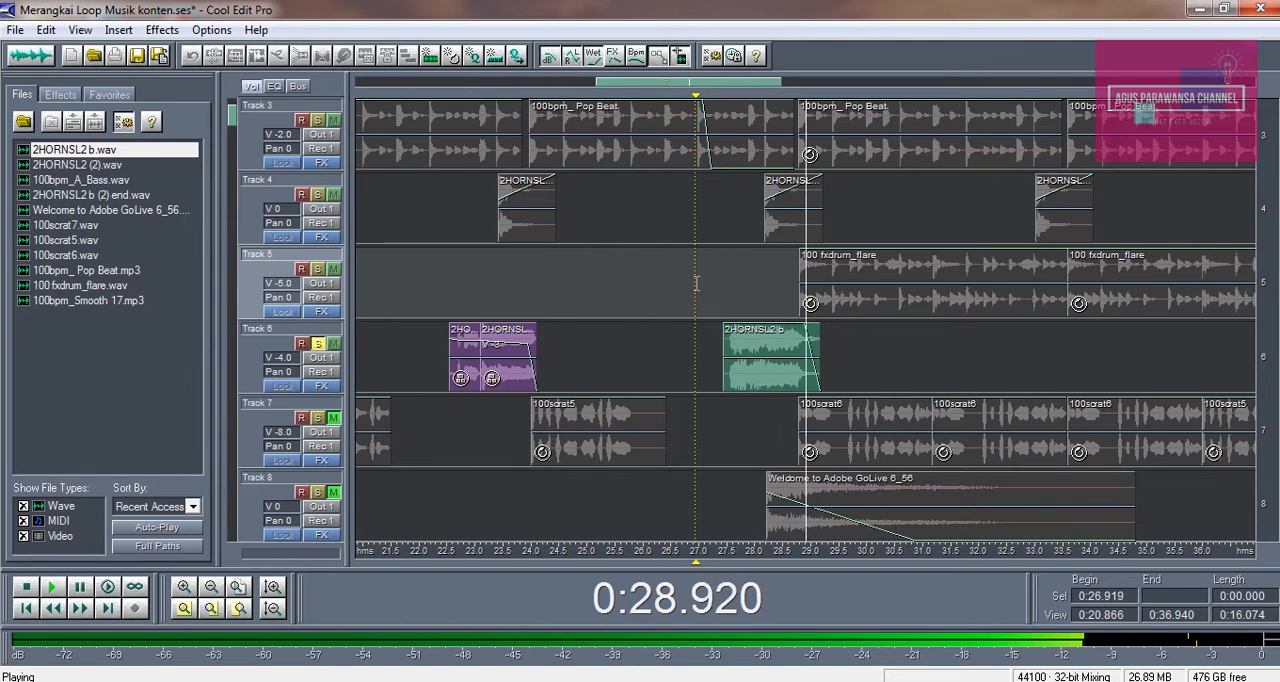
key(space)
Add a low point to the second Track 6 horn clip's volume envelope at about 0:28.1 to form a dip
click(760, 355)
drag(765, 327, 762, 386)
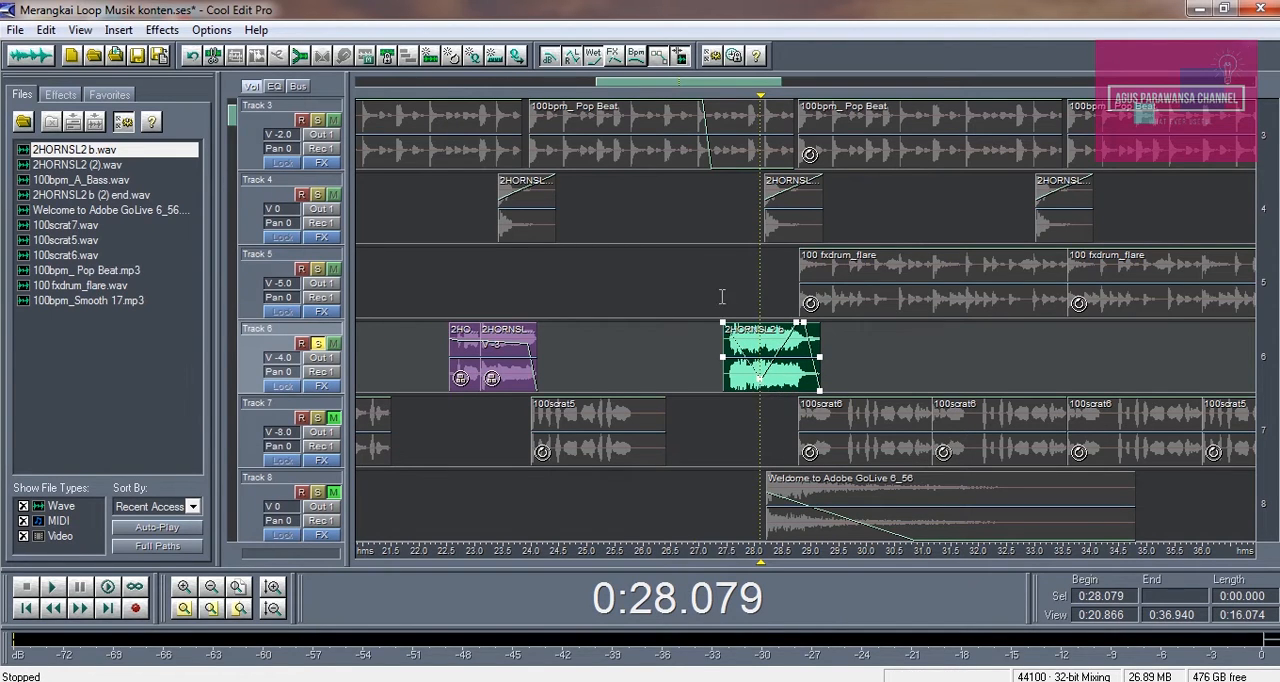
Play the soloed second Track 6 horn clip from about 0:27.2
click(711, 278)
key(space)
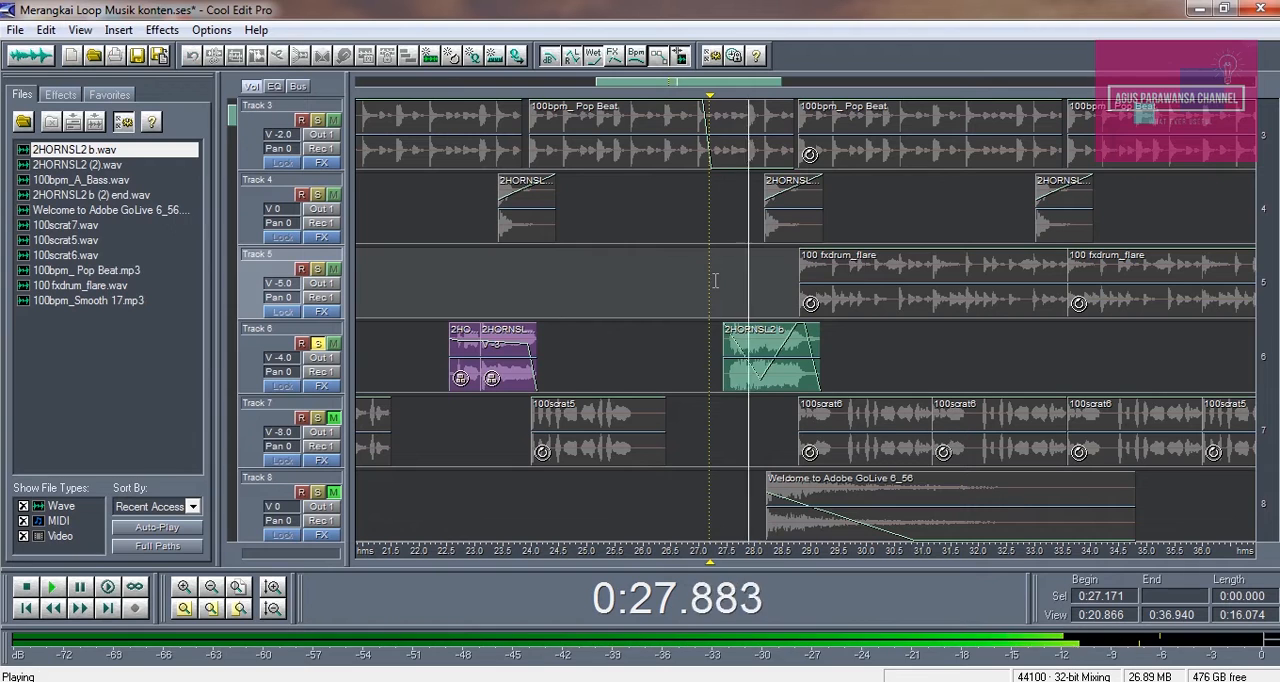
key(space)
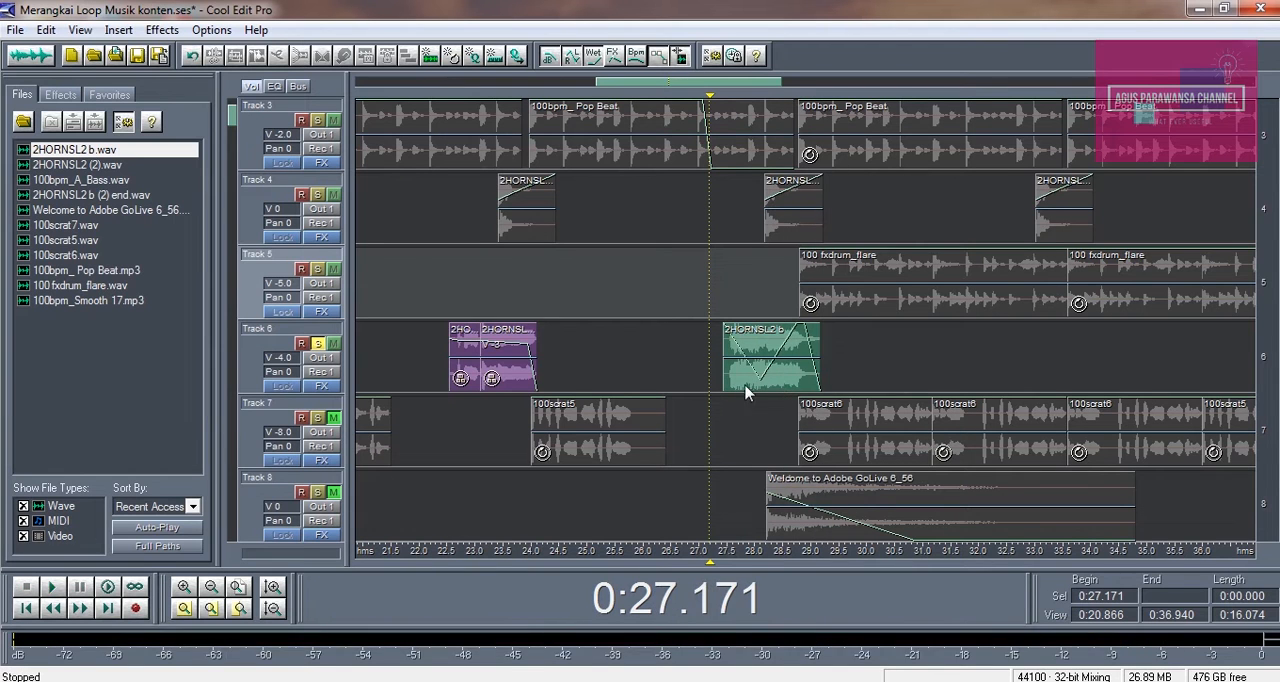
Raise the dip point in the second Track 6 horn clip's volume envelope slightly and replay the clip from about 0:27.3
click(747, 390)
drag(762, 388, 760, 378)
click(716, 285)
key(space)
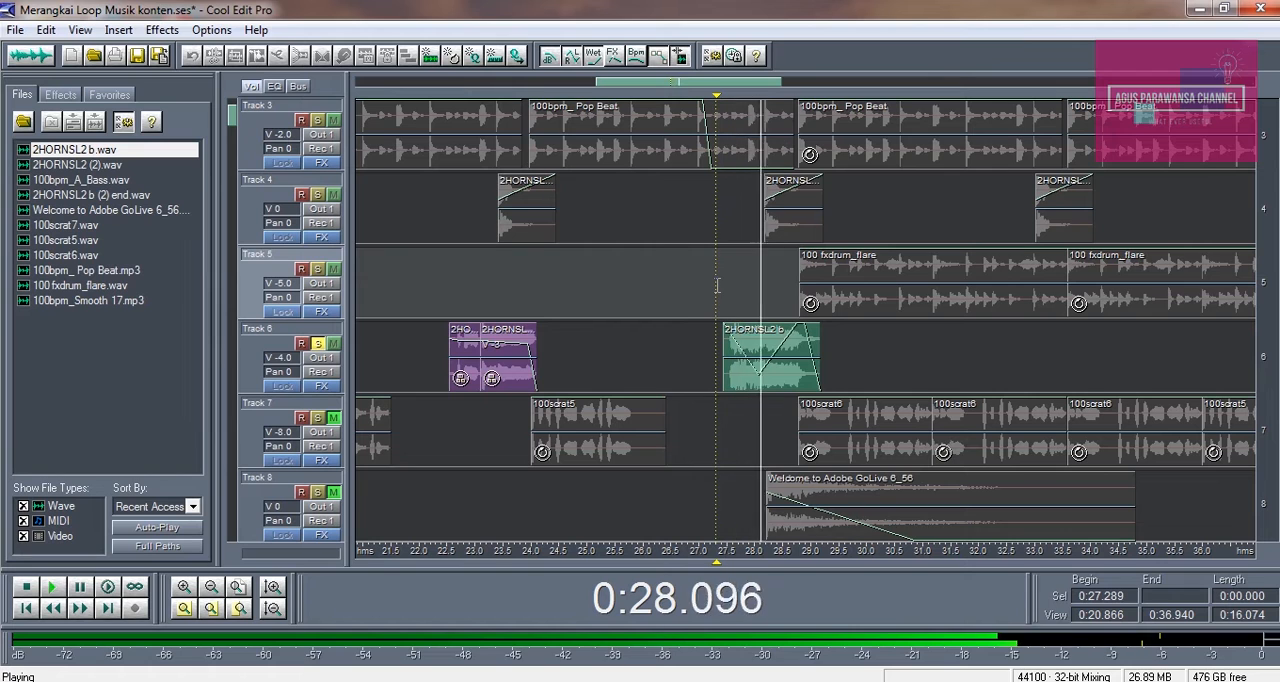
key(space)
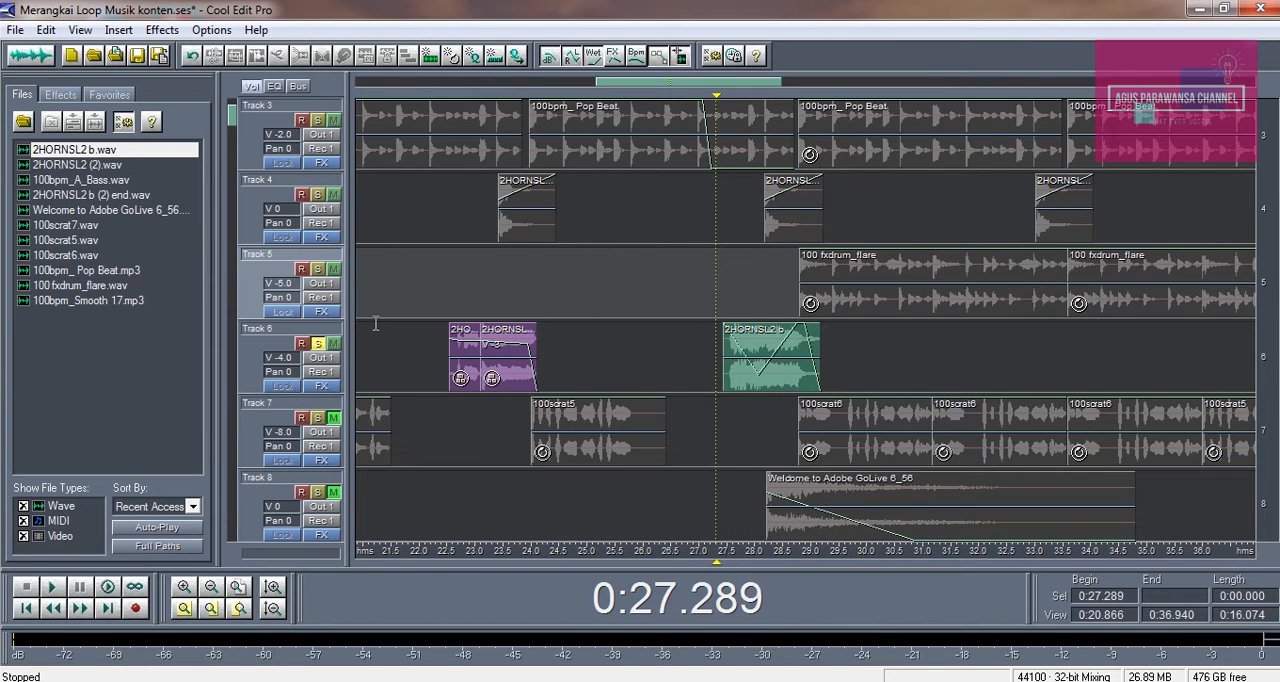
Turn off solo on Track 6 and play the full mix from about 0:22.1
click(316, 350)
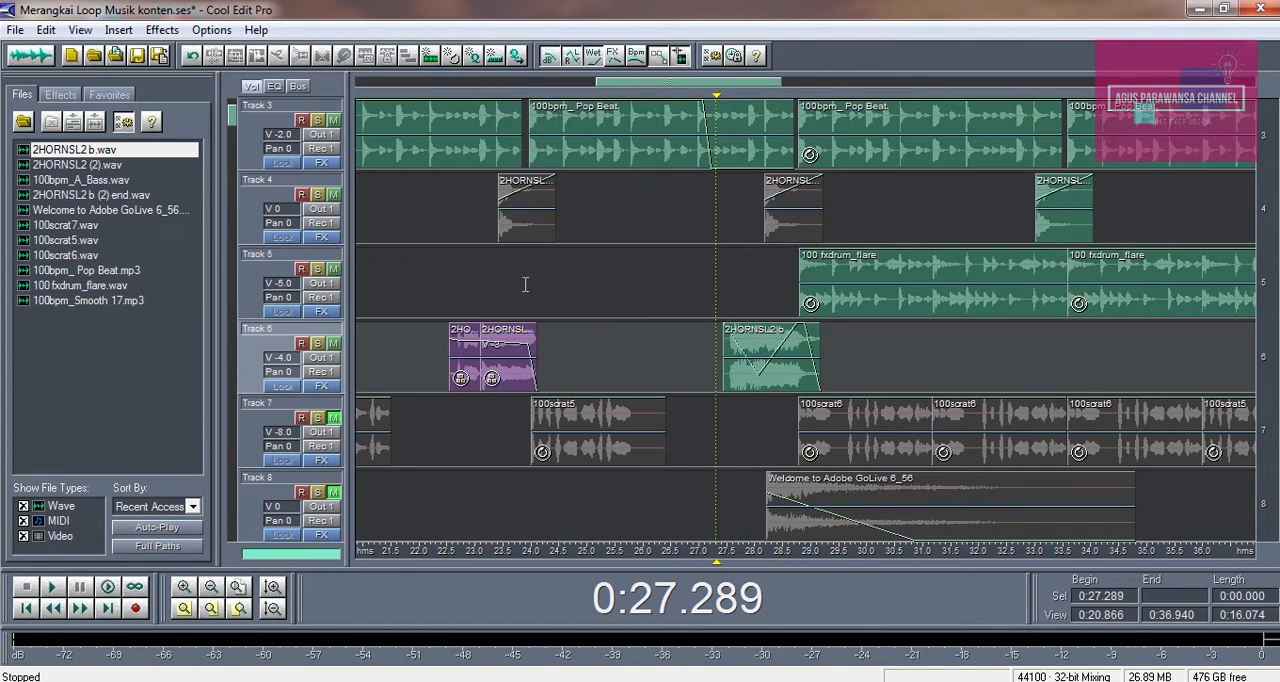
click(427, 267)
scroll(883, 343, down, 1)
key(space)
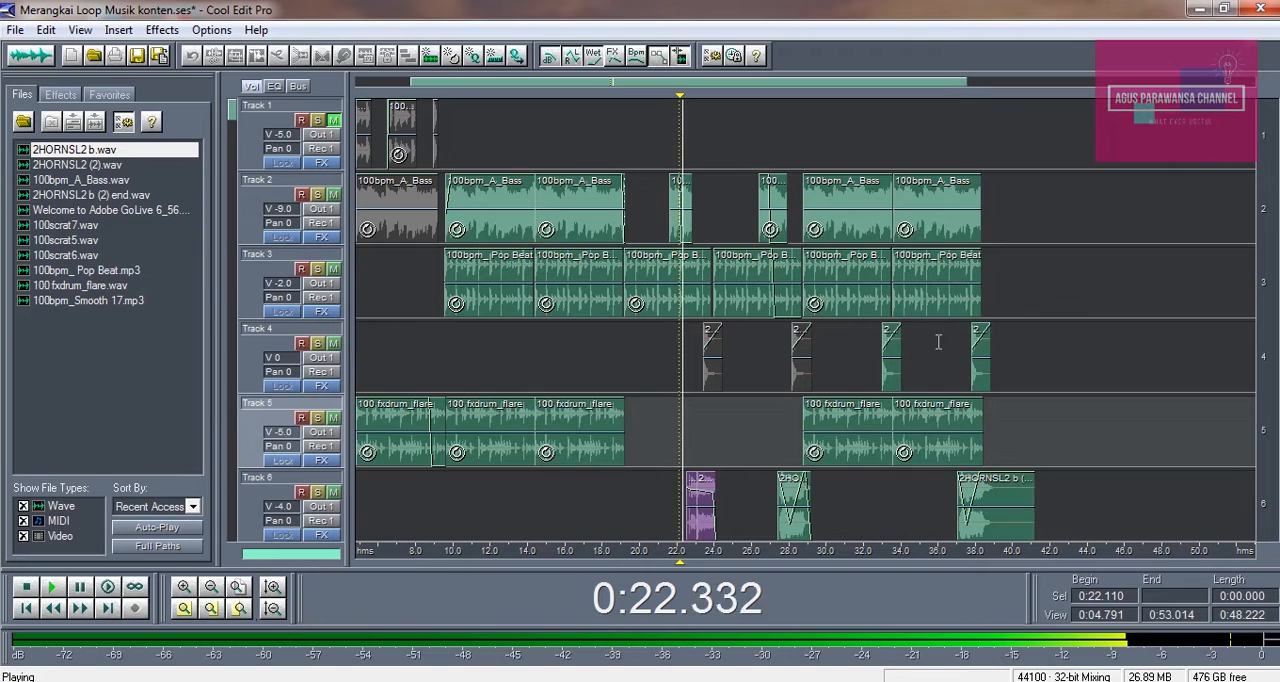
key(space)
Play the mix again from about 0:27.2, just before the second Track 6 horn clip
click(788, 420)
click(773, 453)
click(775, 437)
key(space)
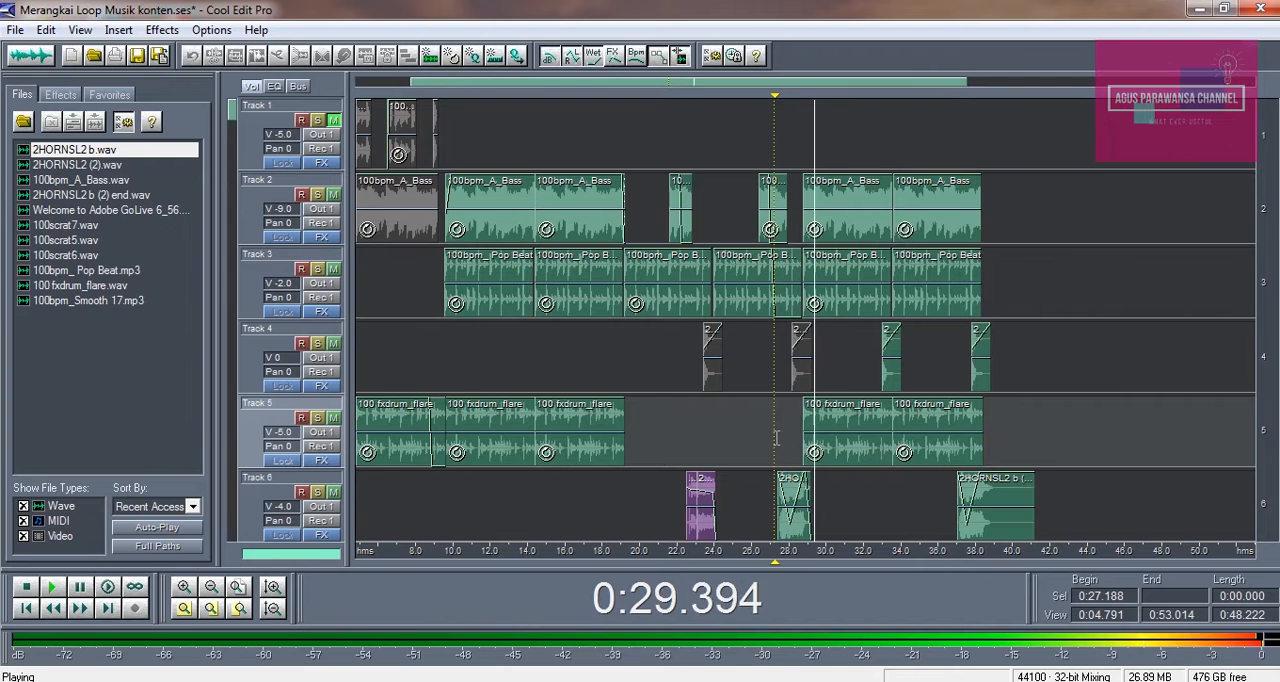
key(space)
Unmute Track 8 and place the cursor at about 0:27.9, just before its Welcome to Adobe GoLive clip
scroll(850, 463, down, 2)
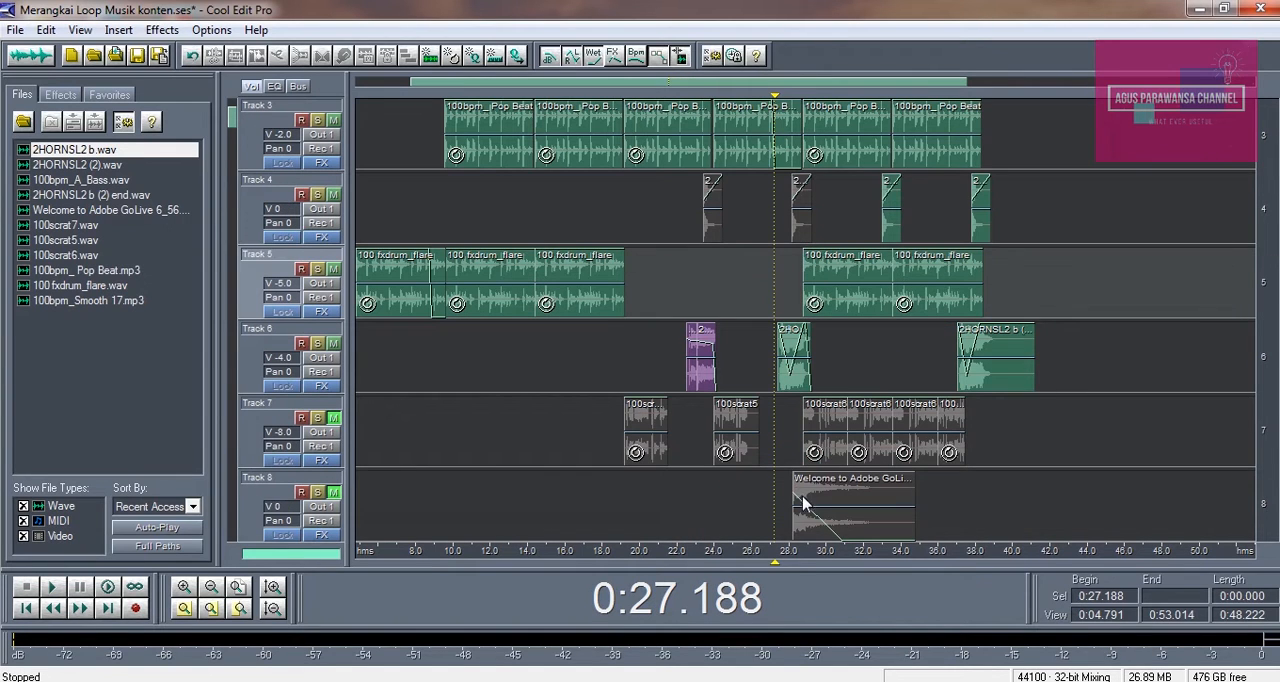
click(334, 494)
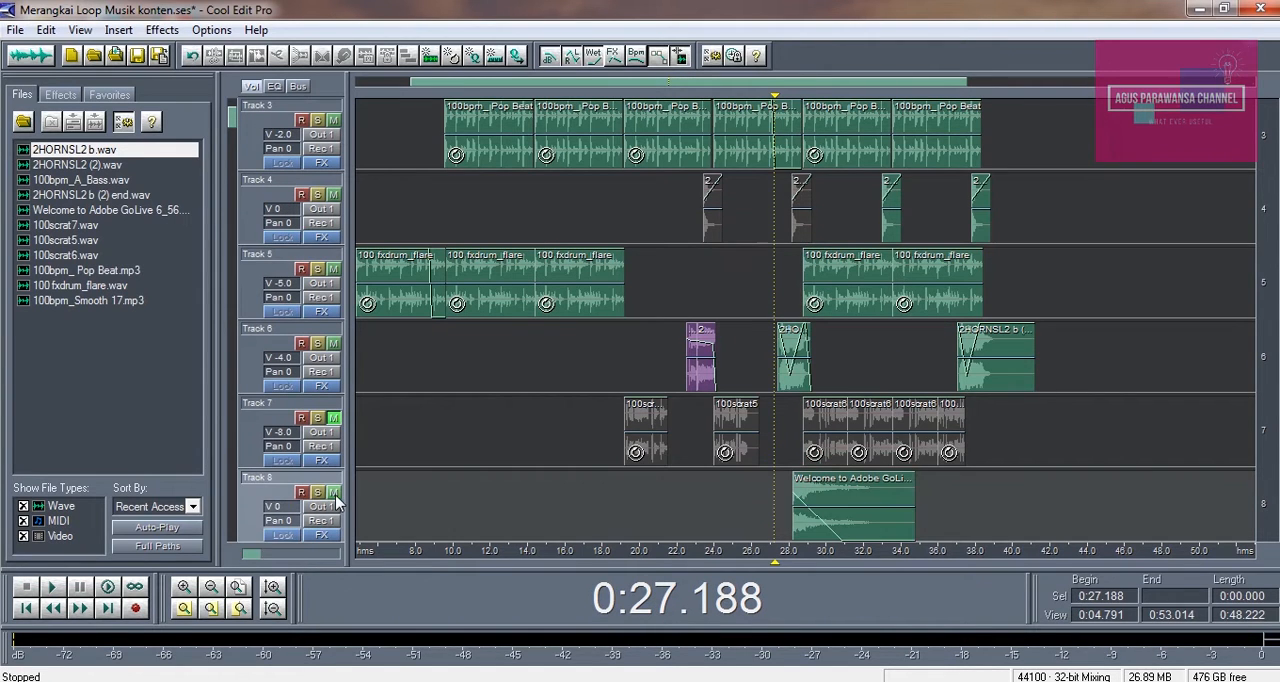
click(784, 430)
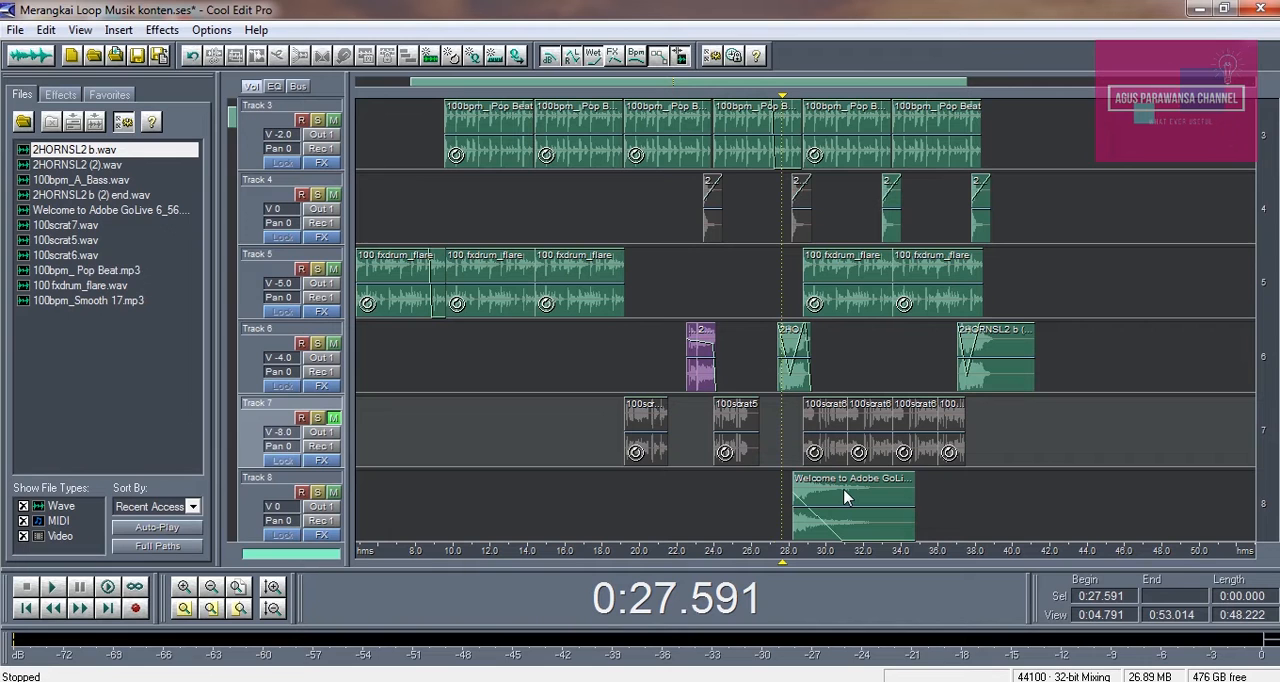
click(789, 505)
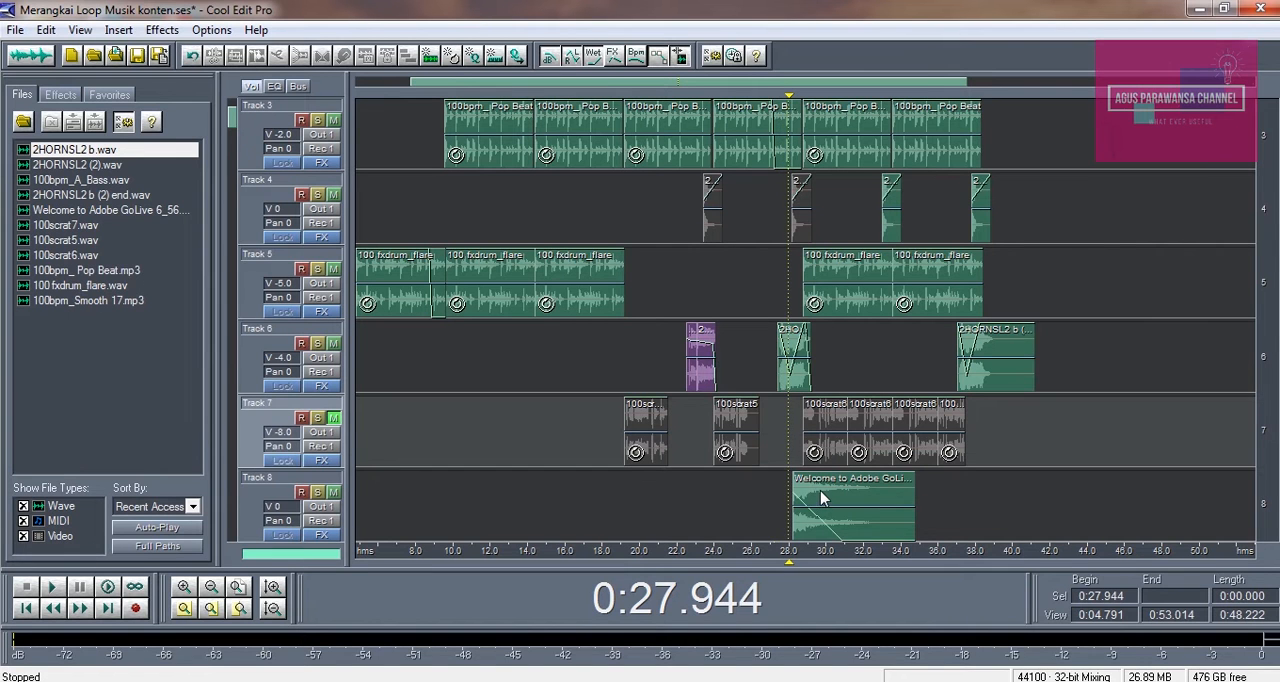
Open the Track 8 Welcome to Adobe GoLive clip in the waveform editor, play it from its start, and return to the multitrack session
double_click(820, 498)
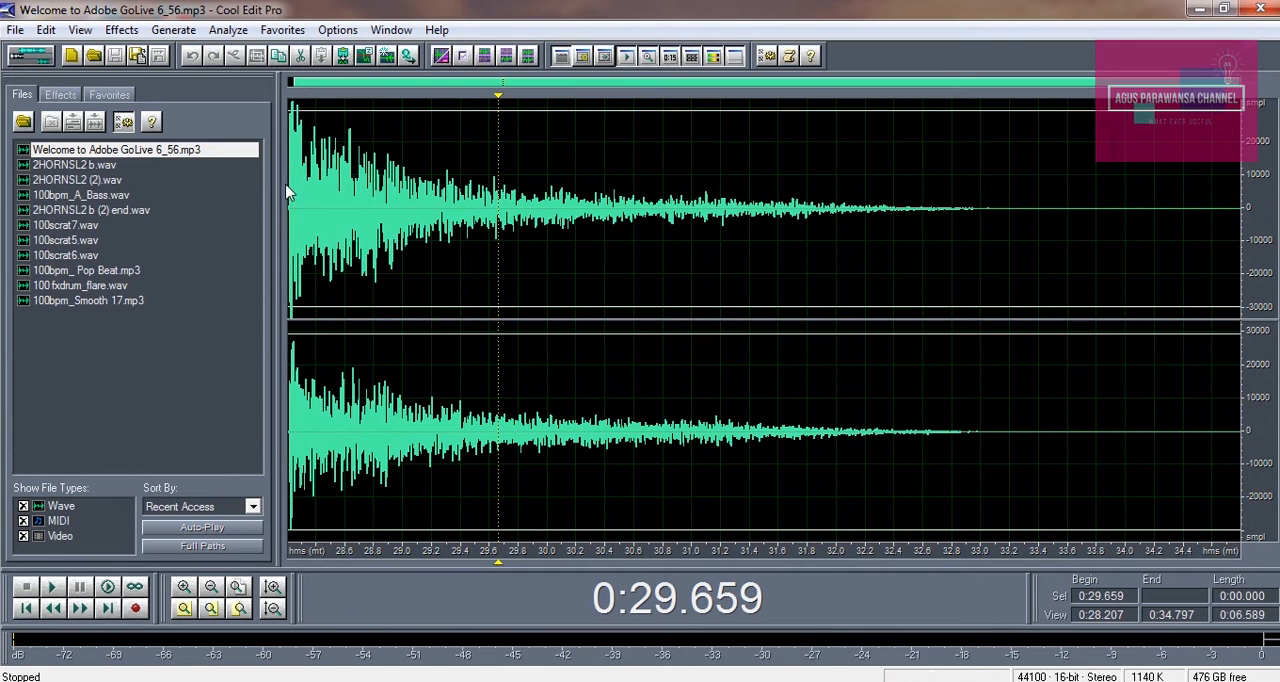
click(292, 185)
key(space)
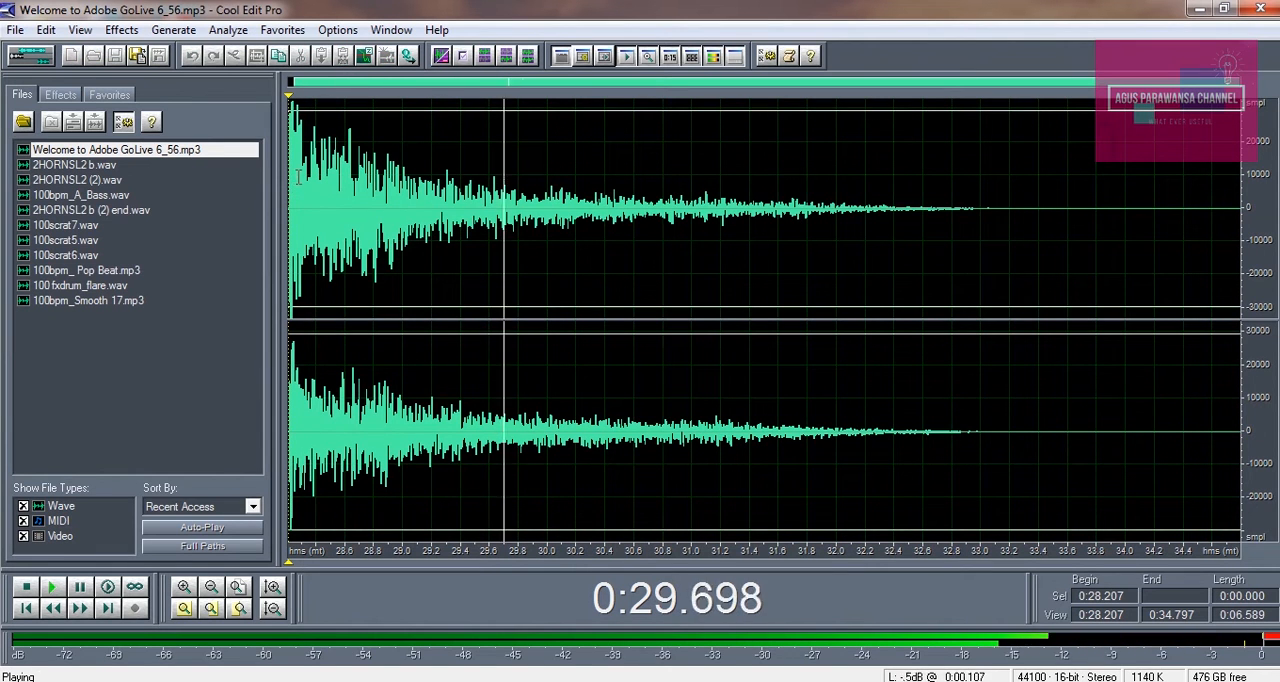
key(space)
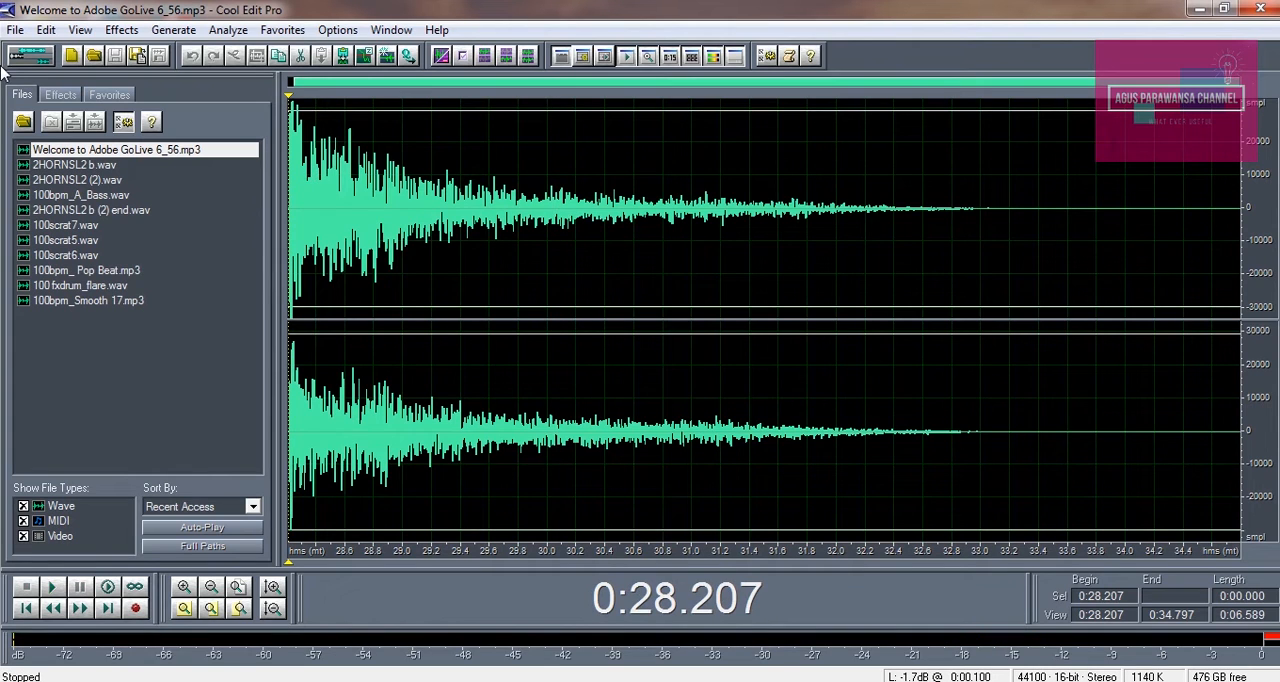
click(36, 56)
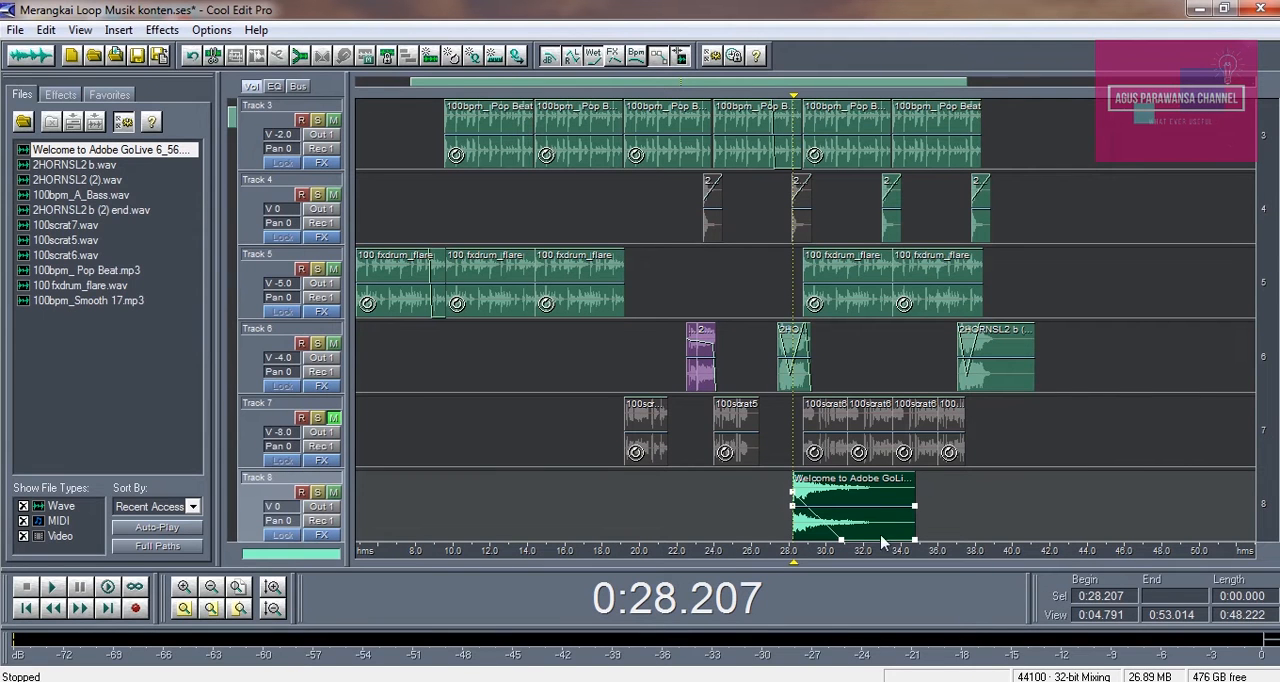
Play the mix with the Track 8 clip from about 0:23.9 and again from about 0:26.7
click(775, 410)
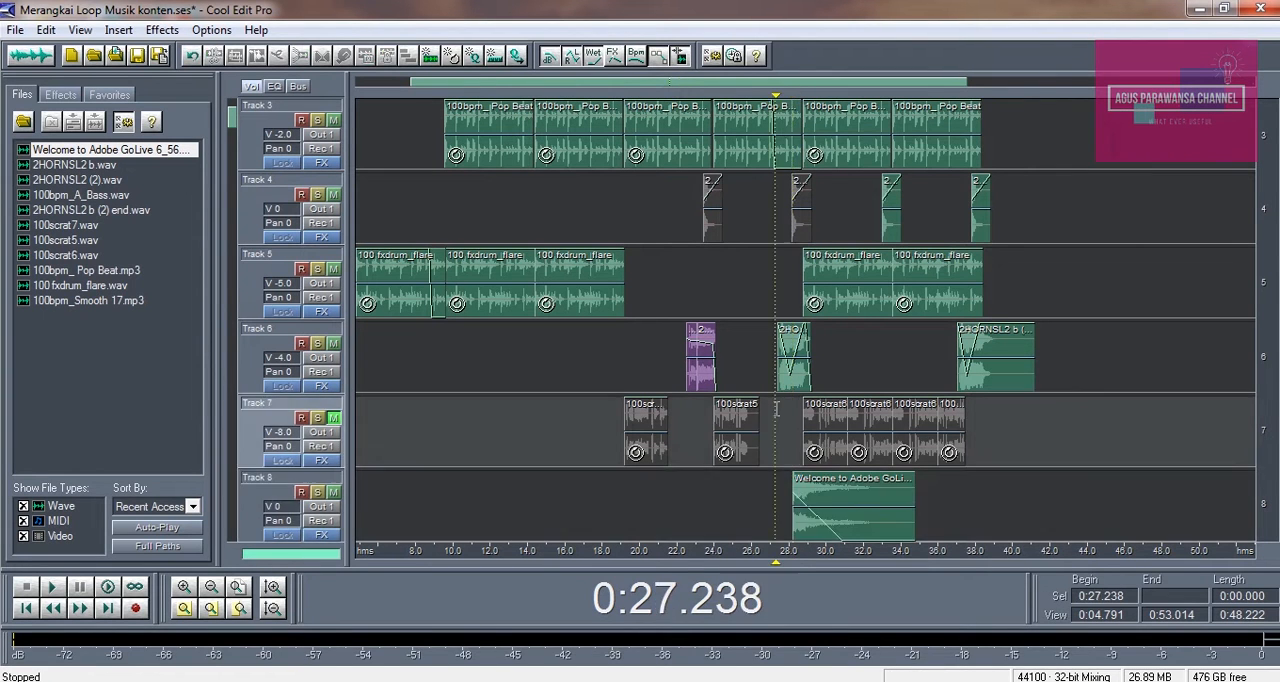
click(760, 489)
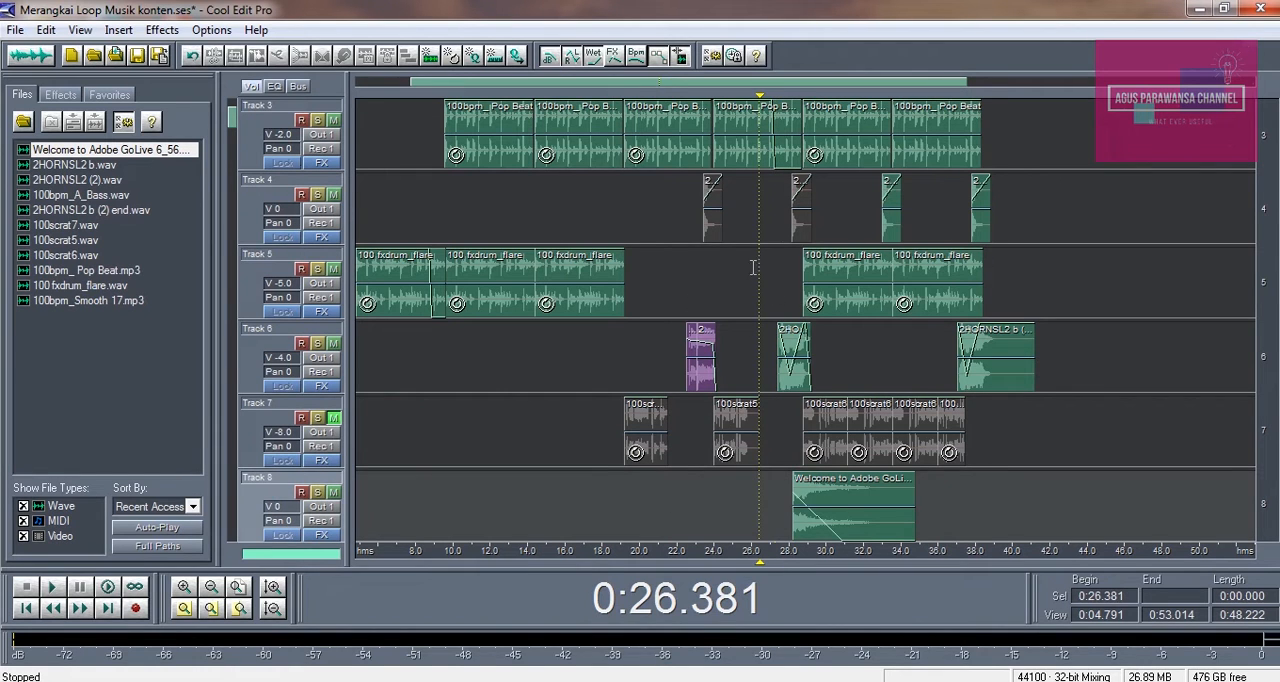
click(710, 282)
key(space)
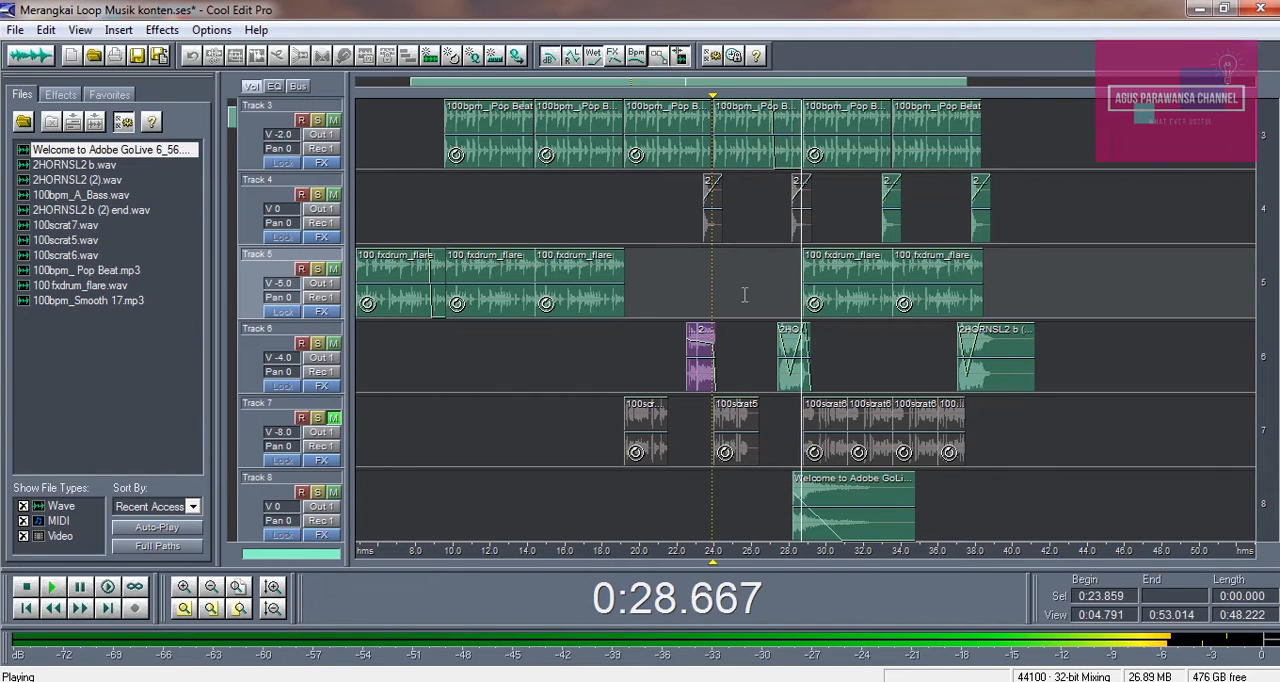
click(767, 322)
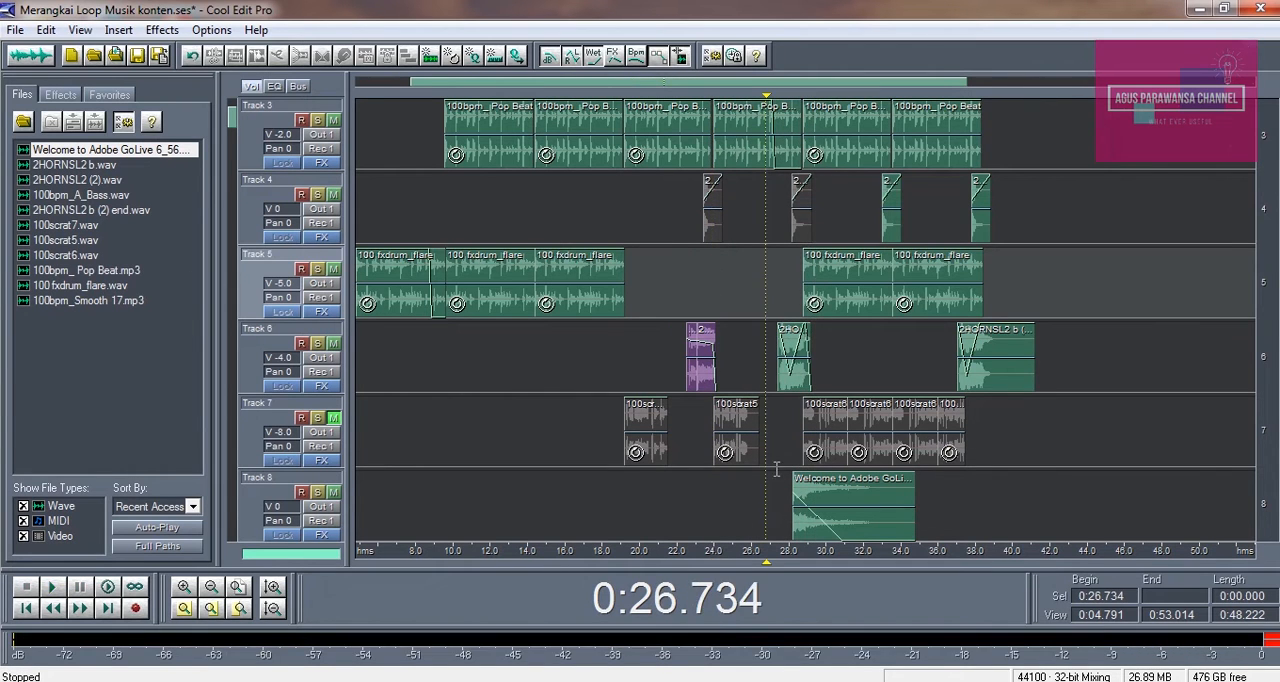
key(space)
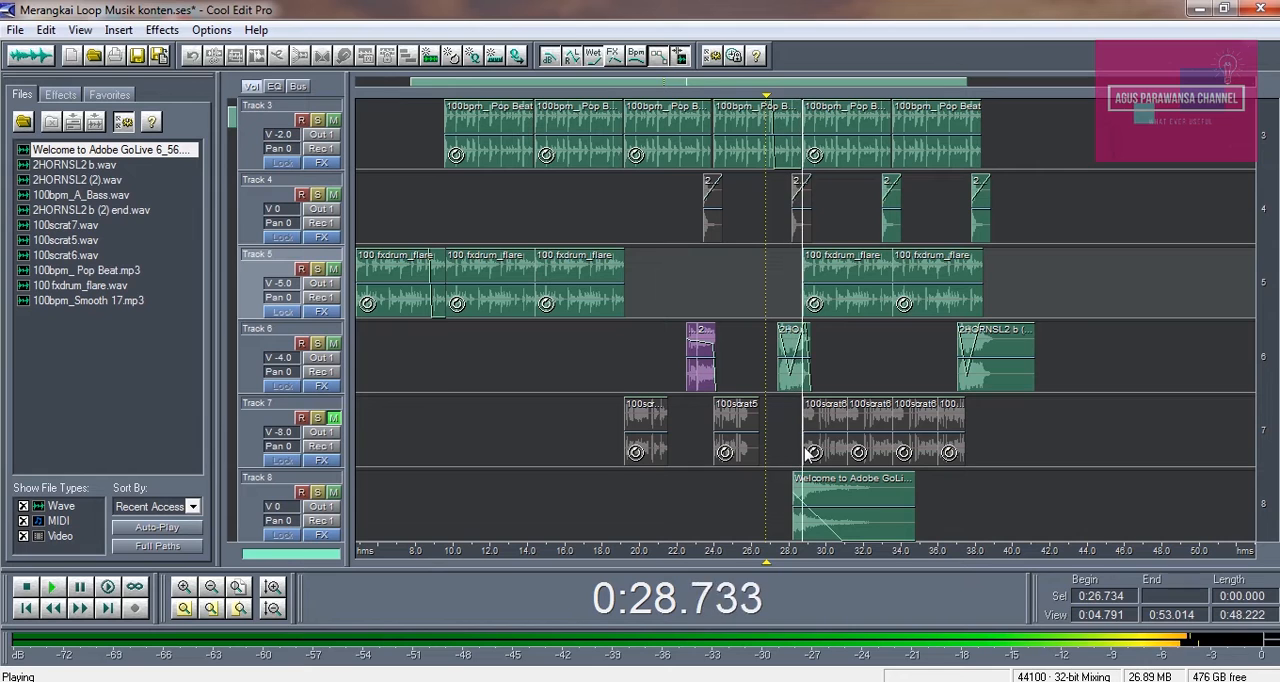
click(798, 287)
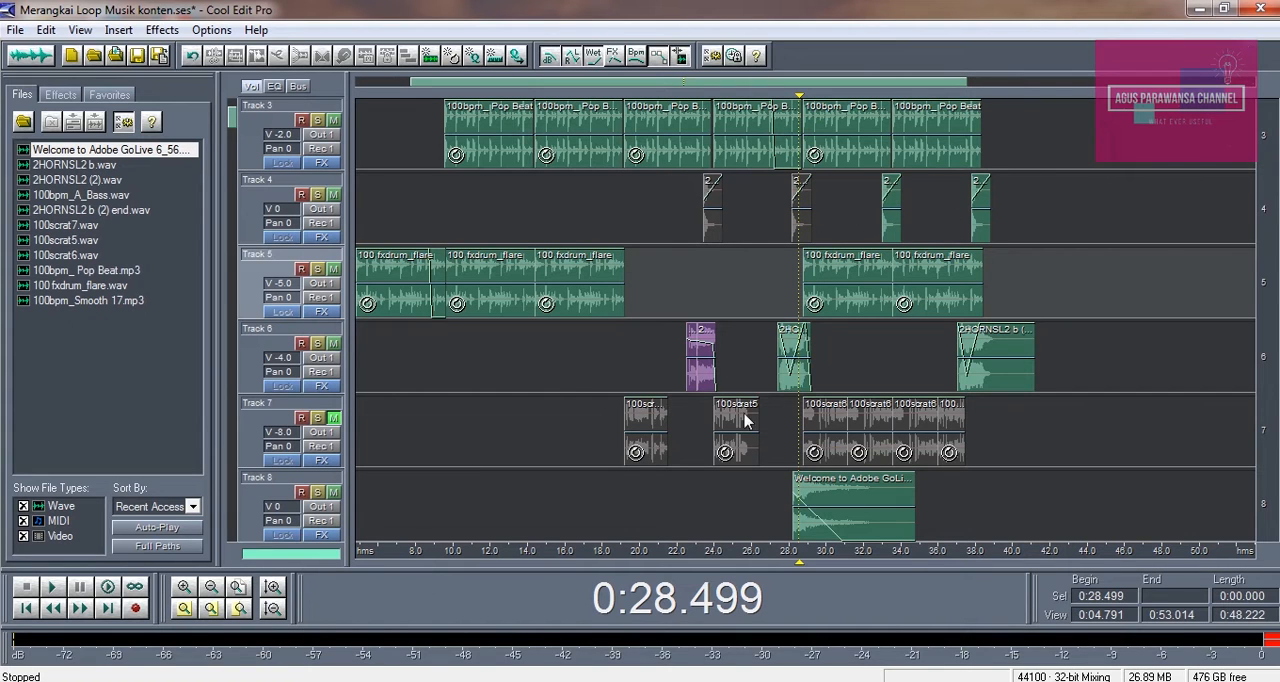
click(788, 451)
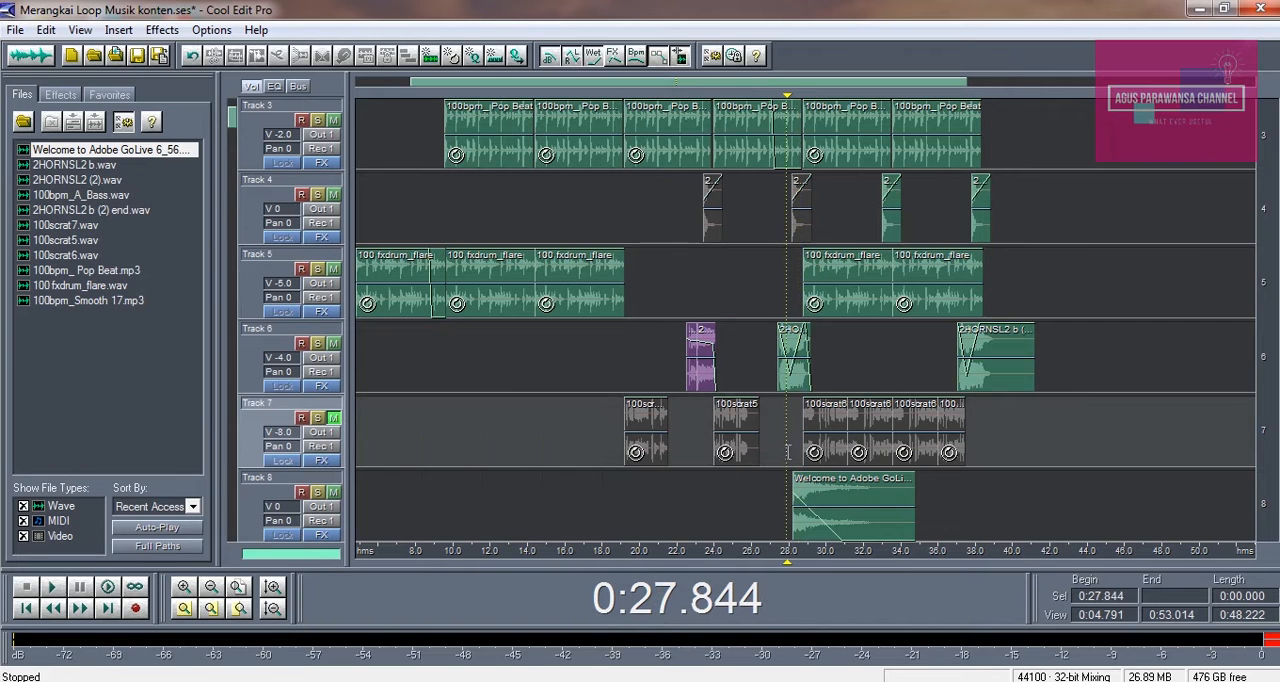
scroll(1268, 233, up, 2)
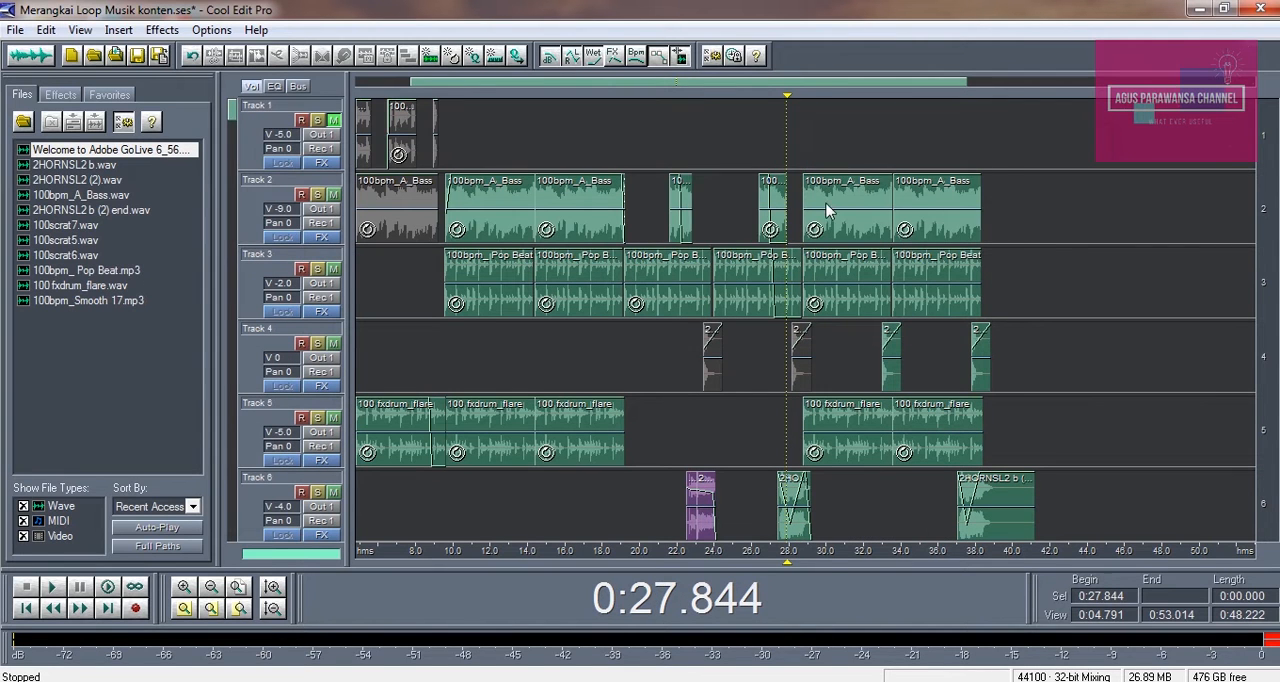
click(826, 210)
click(818, 150)
click(806, 165)
click(765, 150)
click(762, 148)
Play the mix from about 0:17.6 and unmute the scratch loops on Track 7
scroll(1262, 430, down, 3)
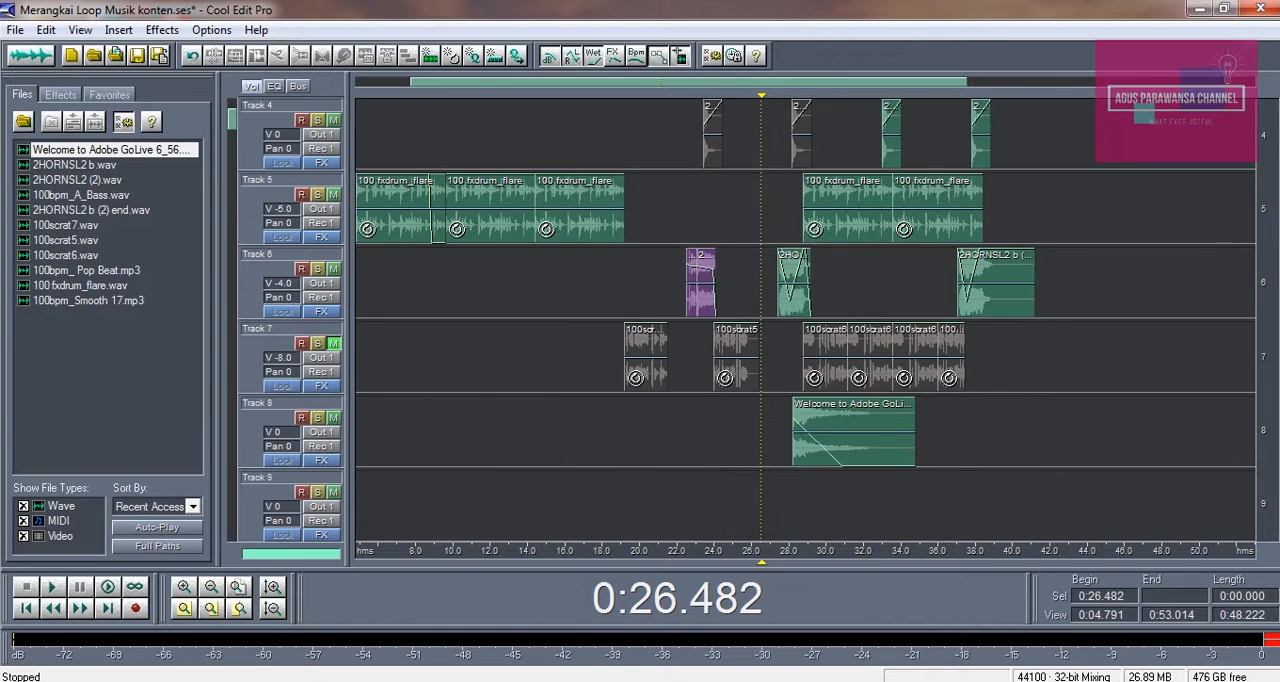
click(609, 415)
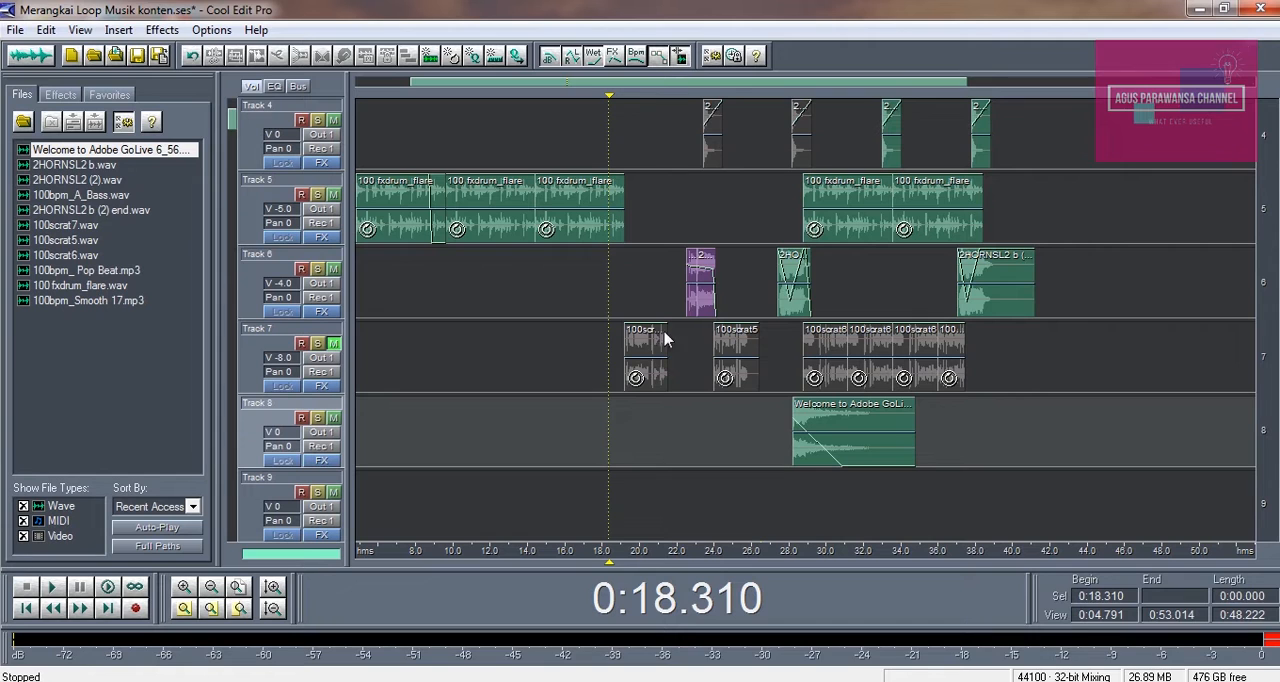
click(595, 259)
key(space)
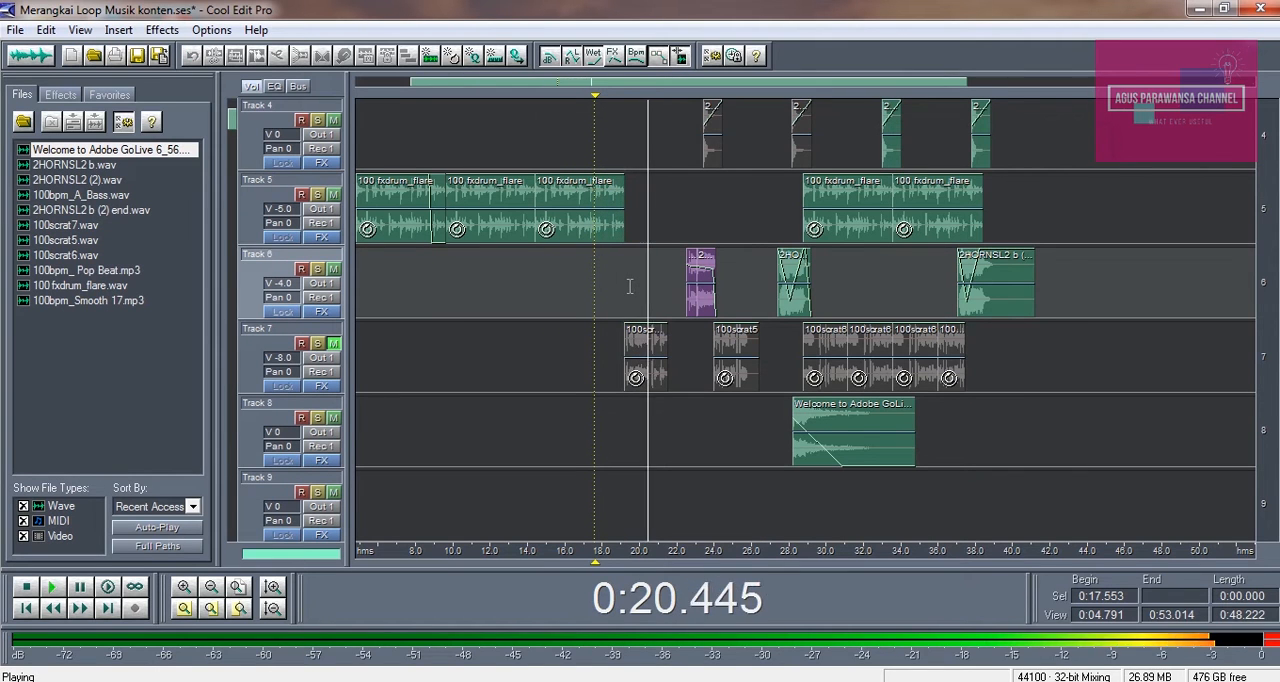
key(space)
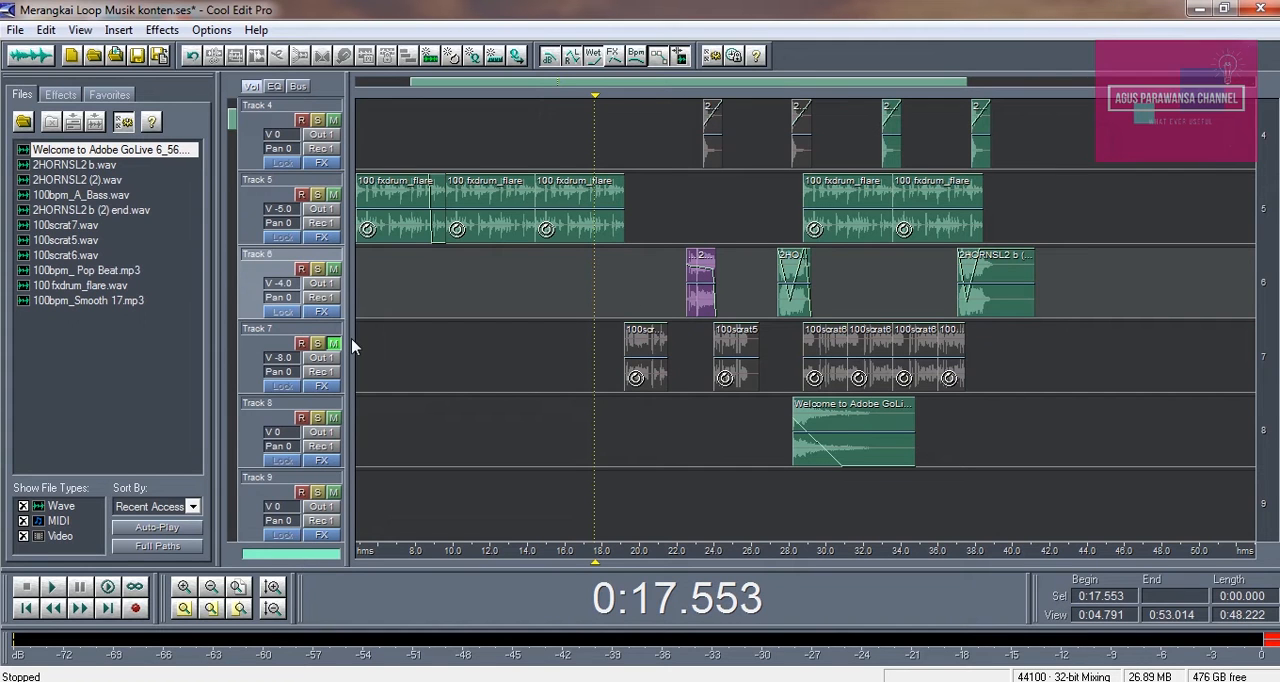
Open the first Track 7 scratch clip, 100scrat7, in the waveform editor, play it from about 0:00.1, and return to the multitrack session
double_click(636, 372)
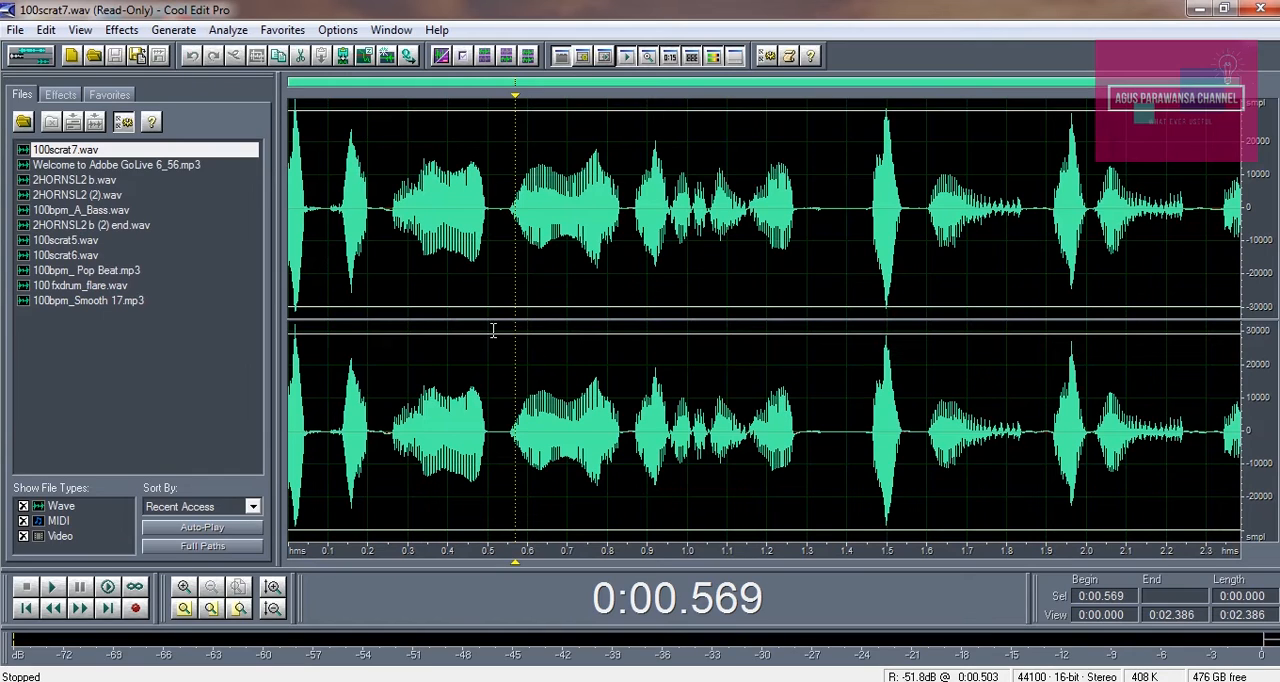
click(331, 191)
key(space)
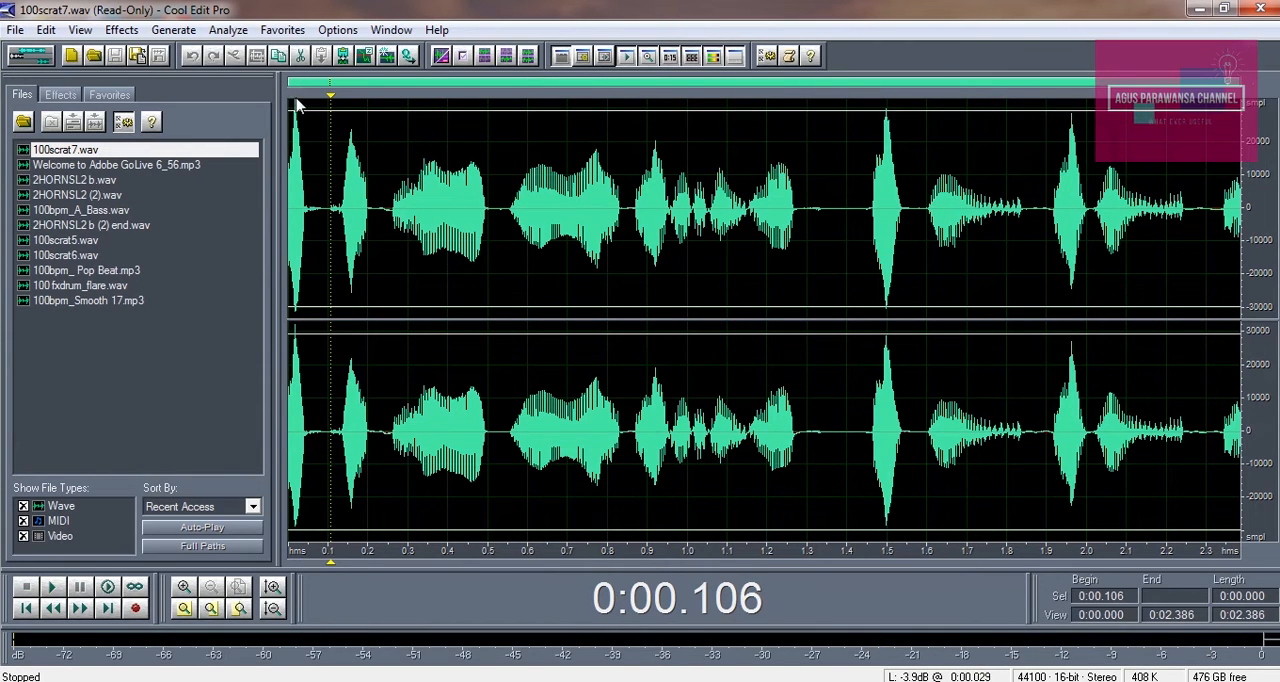
key(space)
key(space)
click(43, 60)
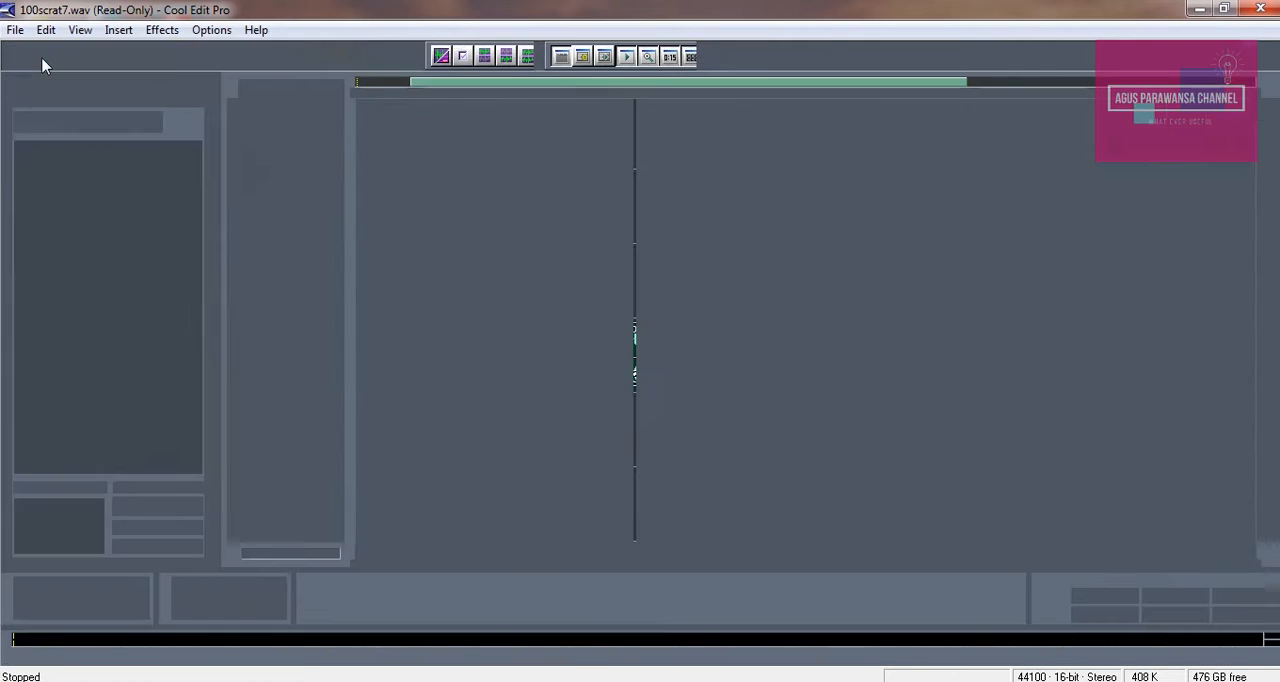
Start inserting a wave file at about 0:18.1 and browse to the Kumpulan Loop musik tutor folder inside @@@ Music & Sound FX on Data2 (E:)
click(640, 340)
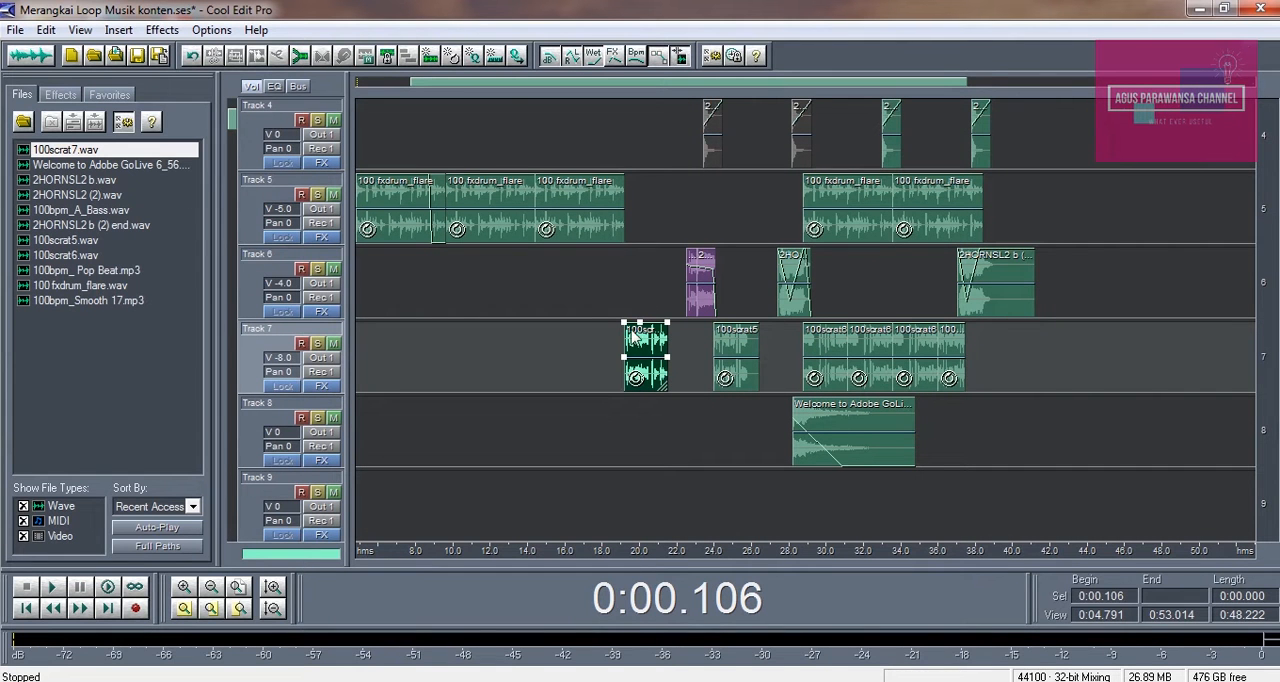
click(605, 315)
click(118, 30)
click(150, 78)
click(470, 157)
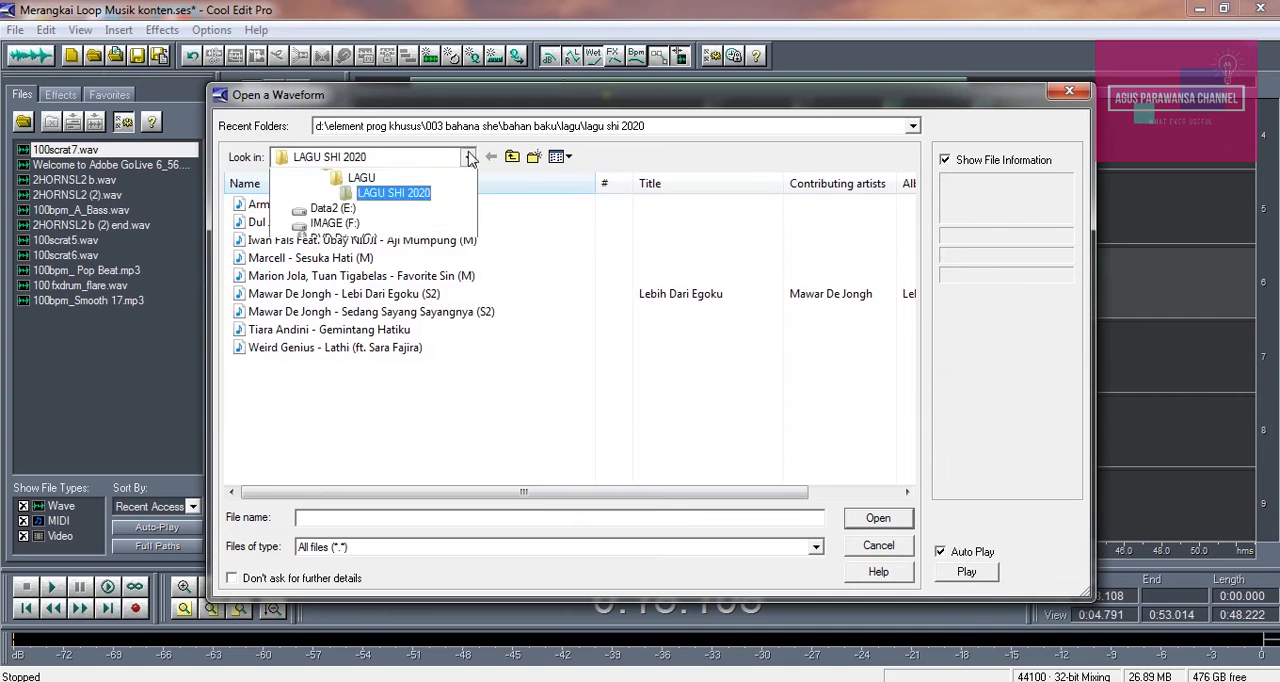
click(390, 343)
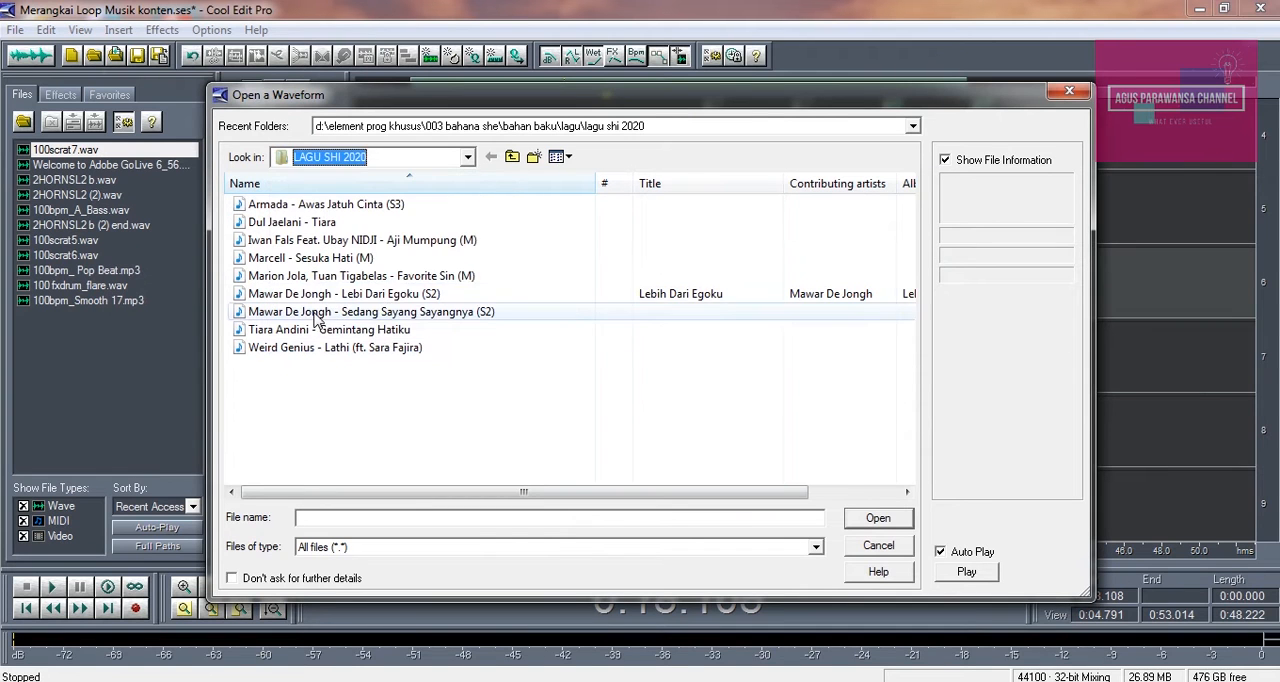
click(440, 157)
click(352, 360)
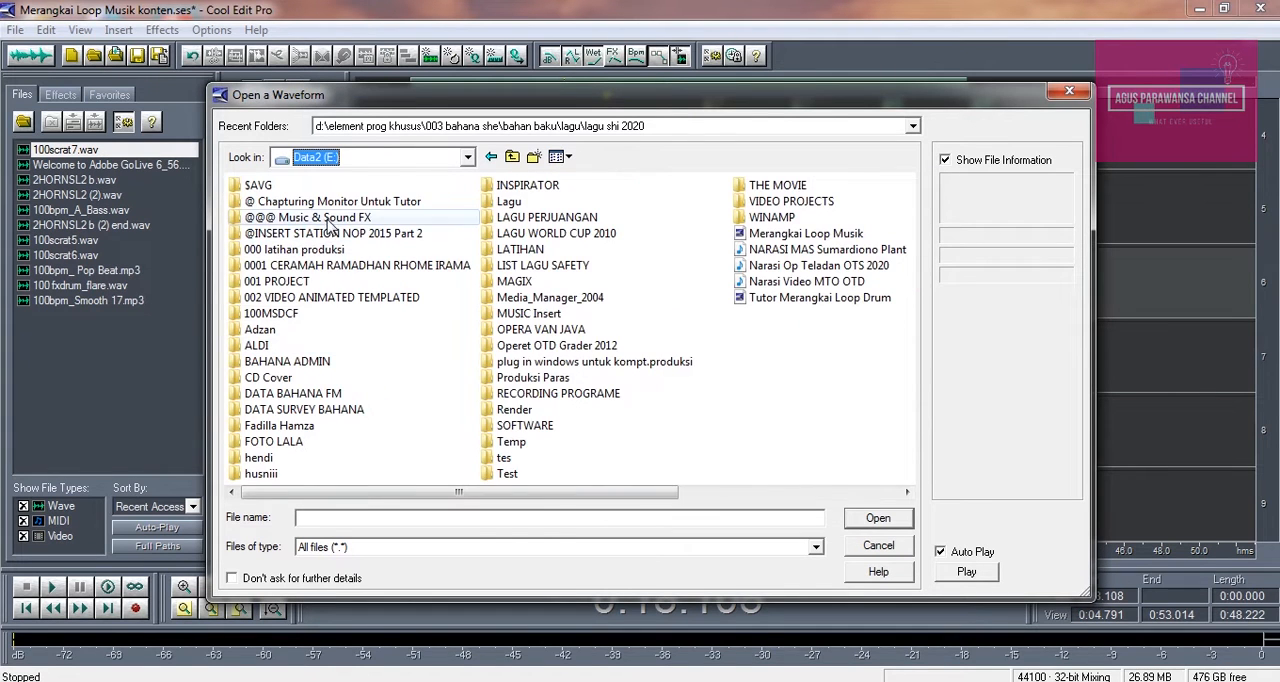
double_click(330, 220)
double_click(350, 321)
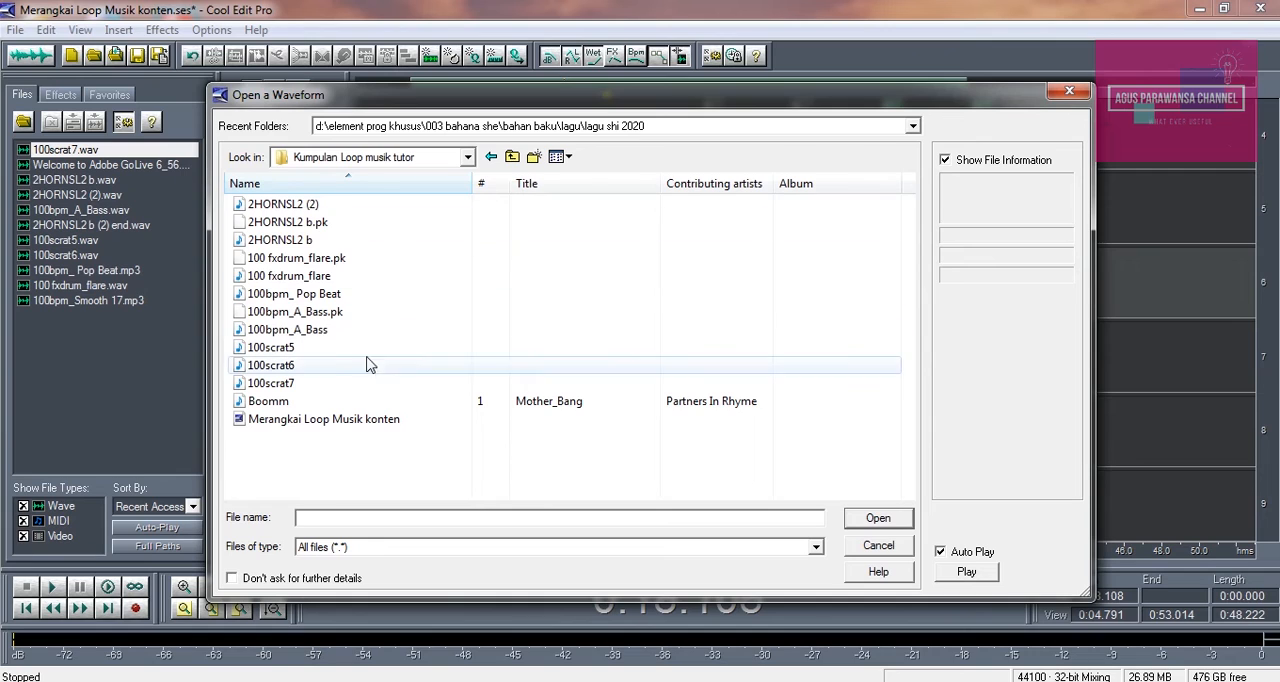
Preview the files 100scrat5, 100scrat6 and 100scrat7 in turn, stop the playback and close the file dialog without inserting anything
click(288, 348)
click(289, 368)
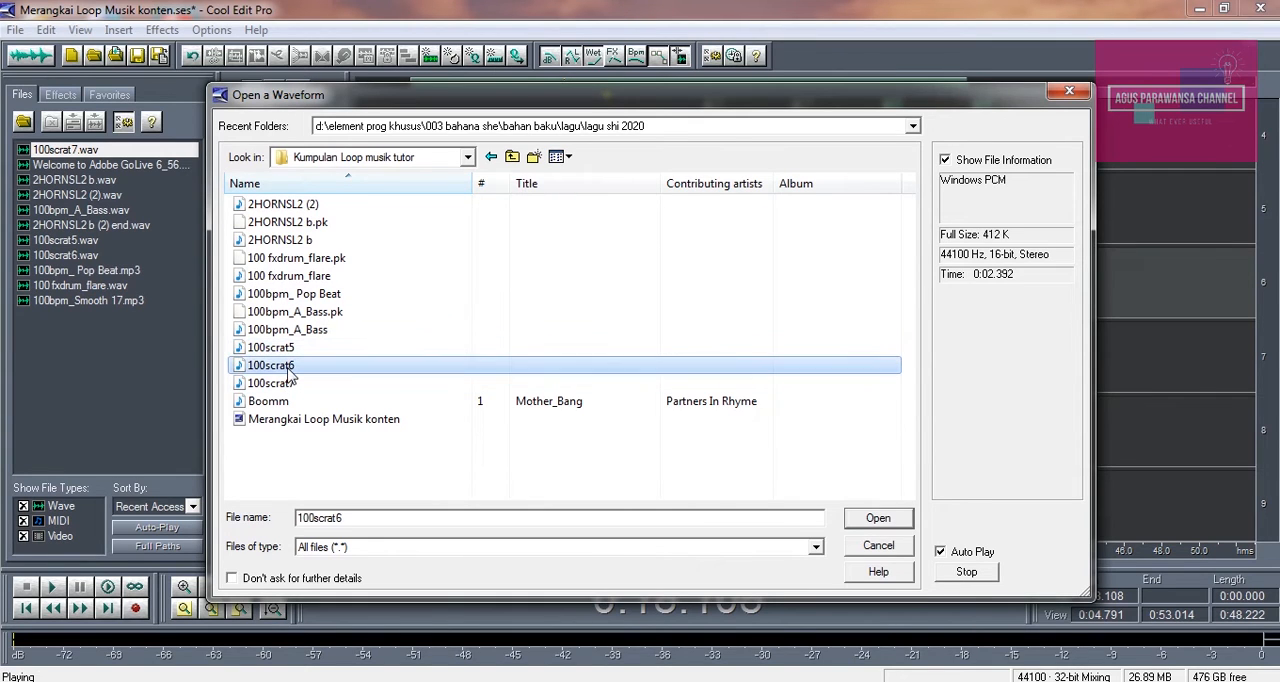
click(300, 383)
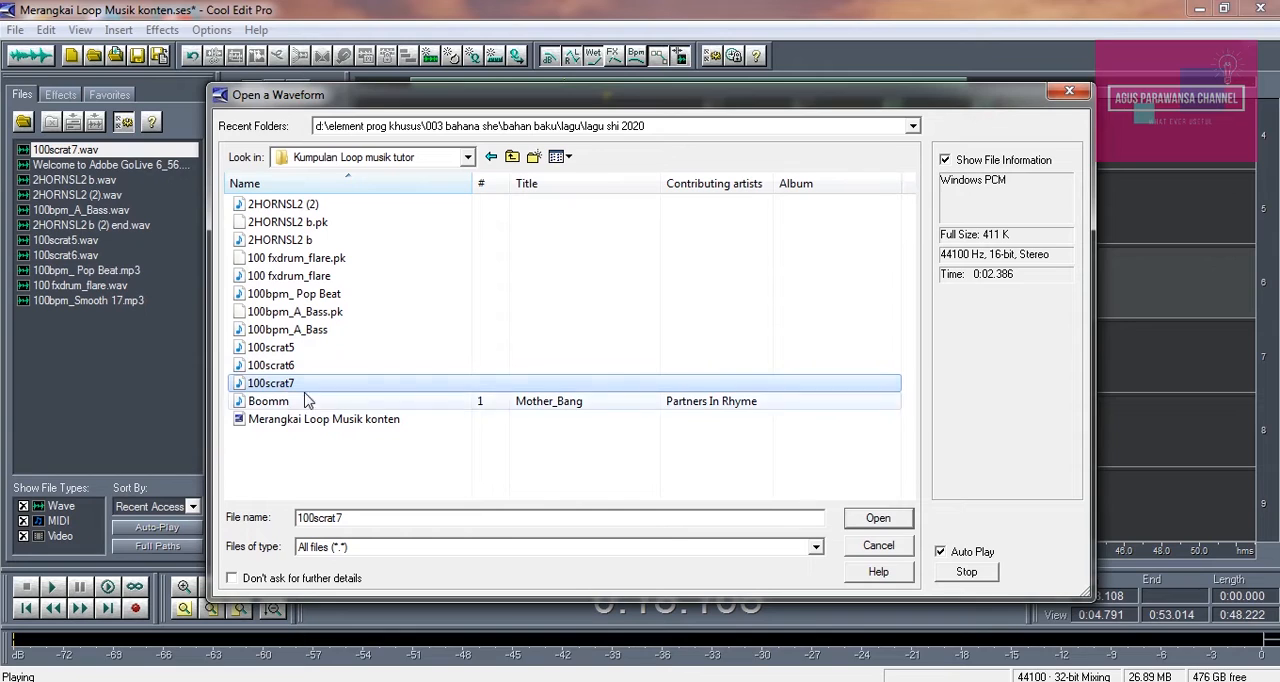
click(963, 574)
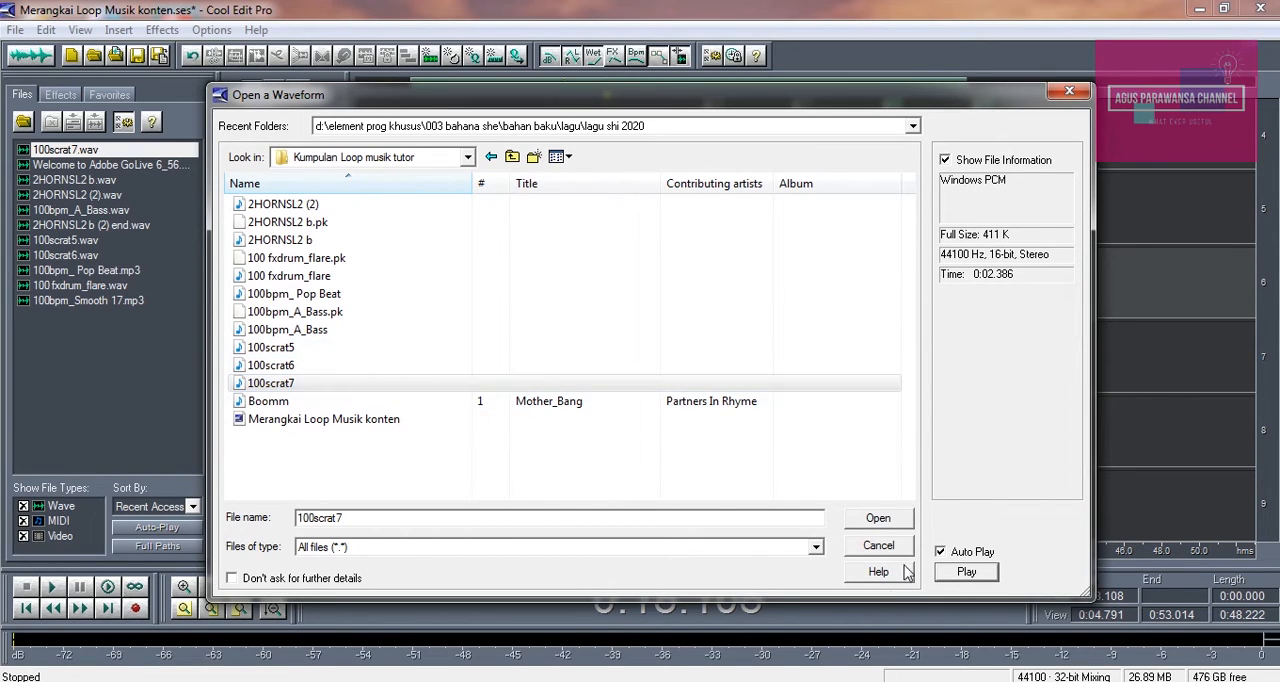
click(1069, 92)
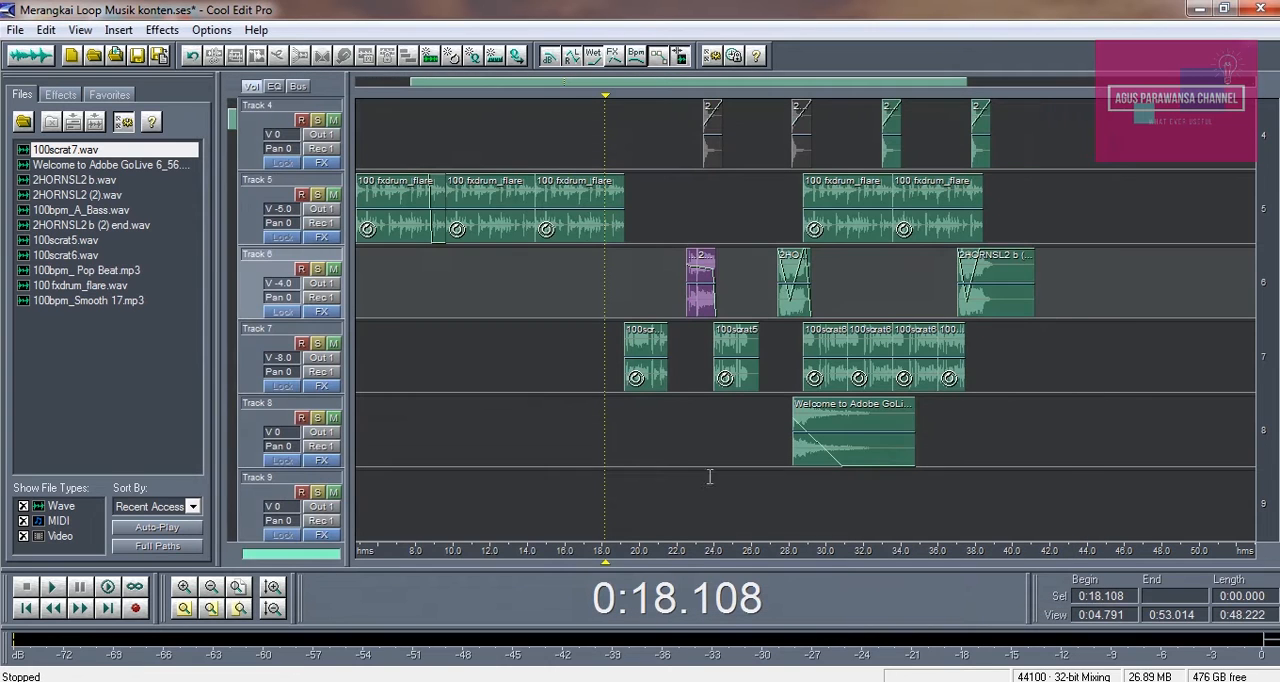
Examine the first Track 7 clip, 100scrat7, up close and place the playback cursor at its start, about 0:19.2
click(636, 372)
click(204, 590)
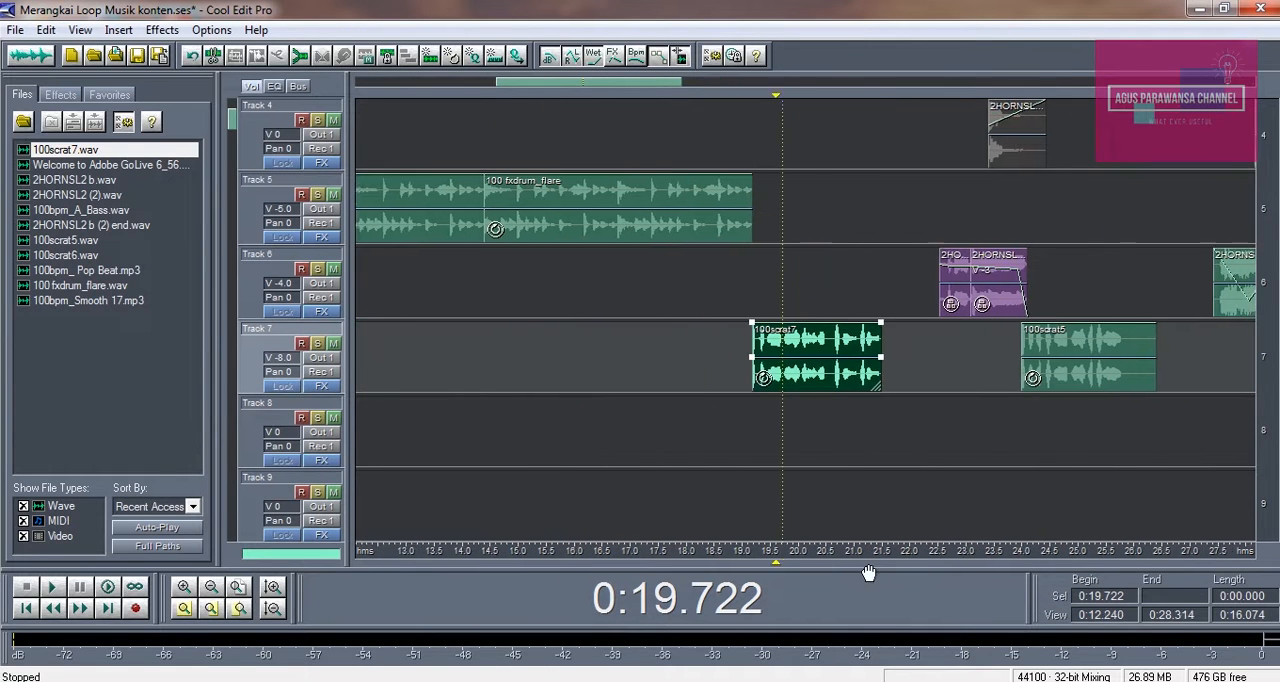
click(190, 586)
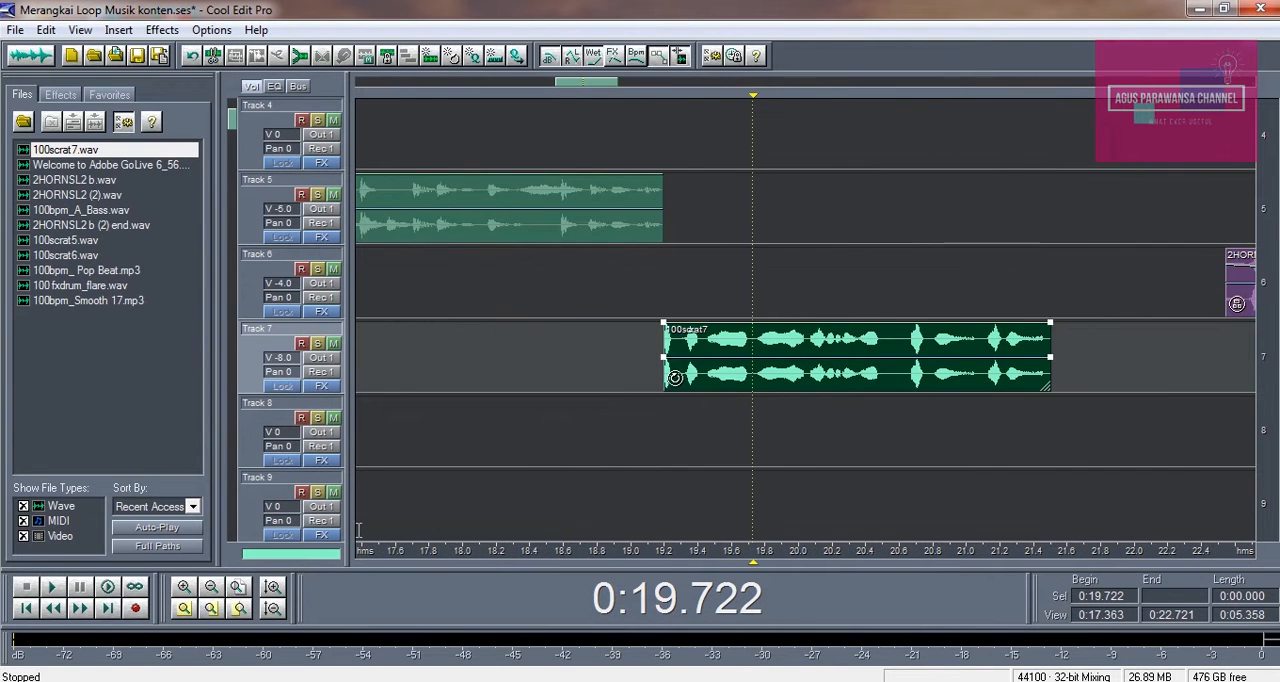
click(661, 294)
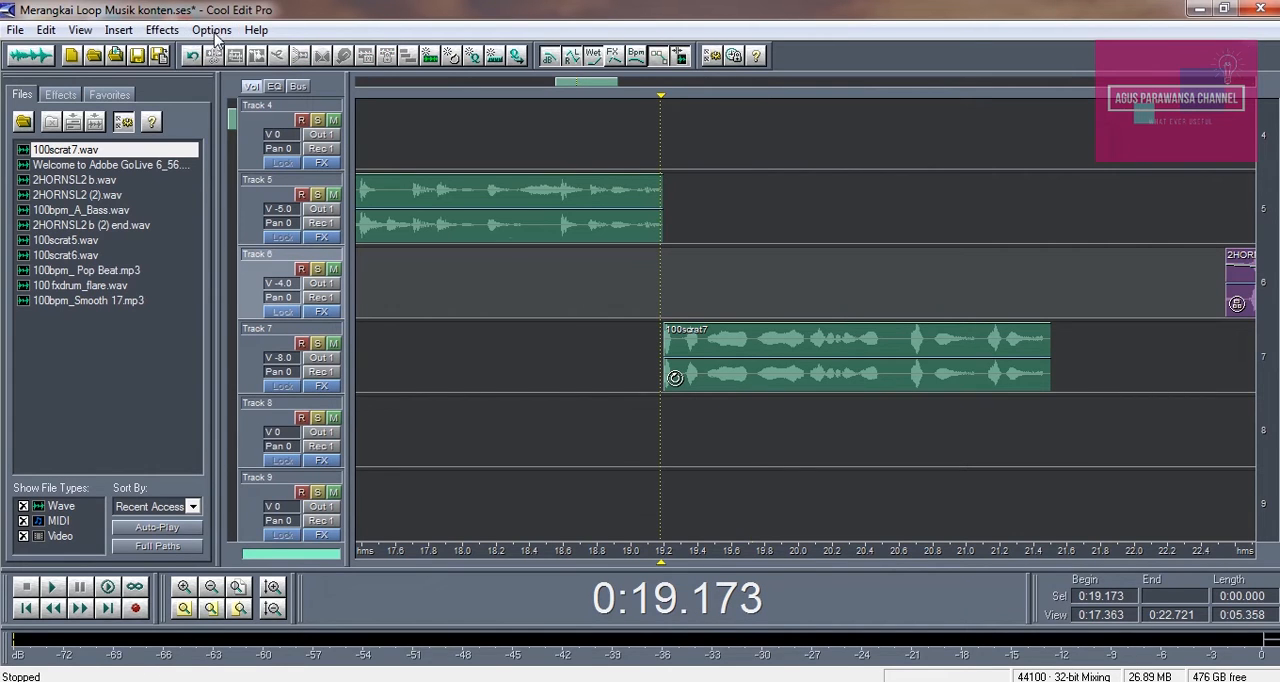
Play the mix from about 0:17.5 through the 100scrat7 clip and into the 100scrat5 clip, and stop it
drag(398, 554, 1040, 556)
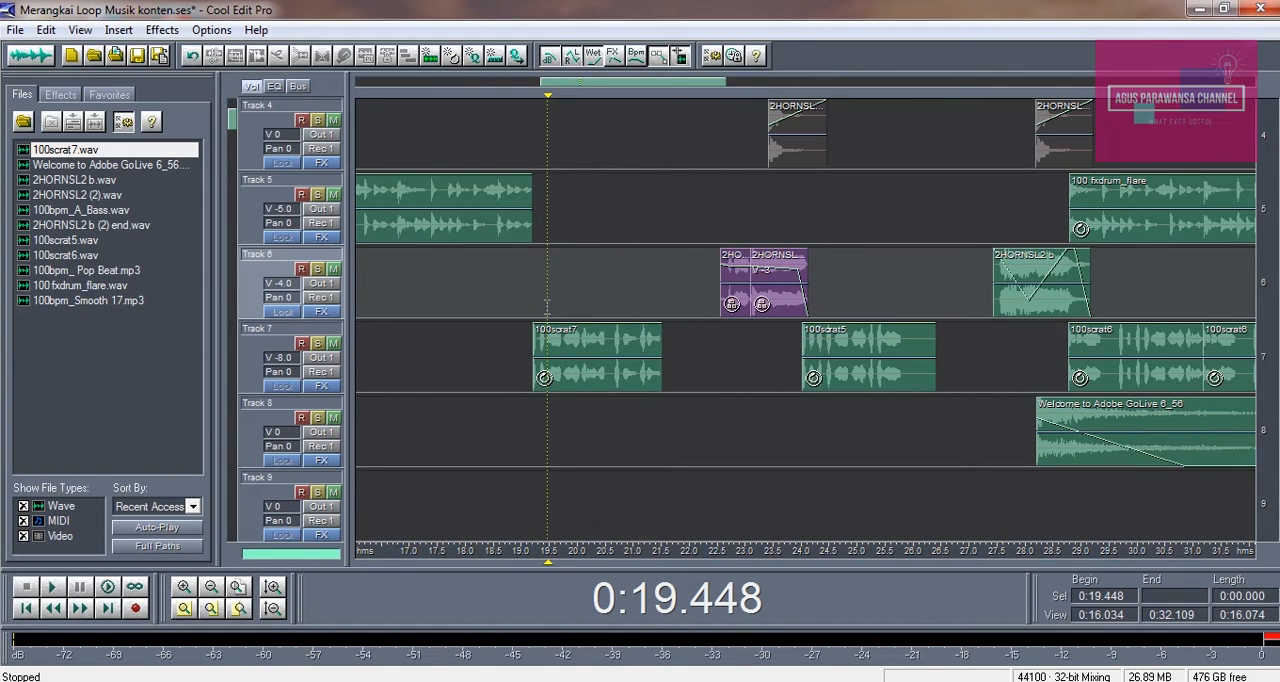
click(523, 283)
click(501, 274)
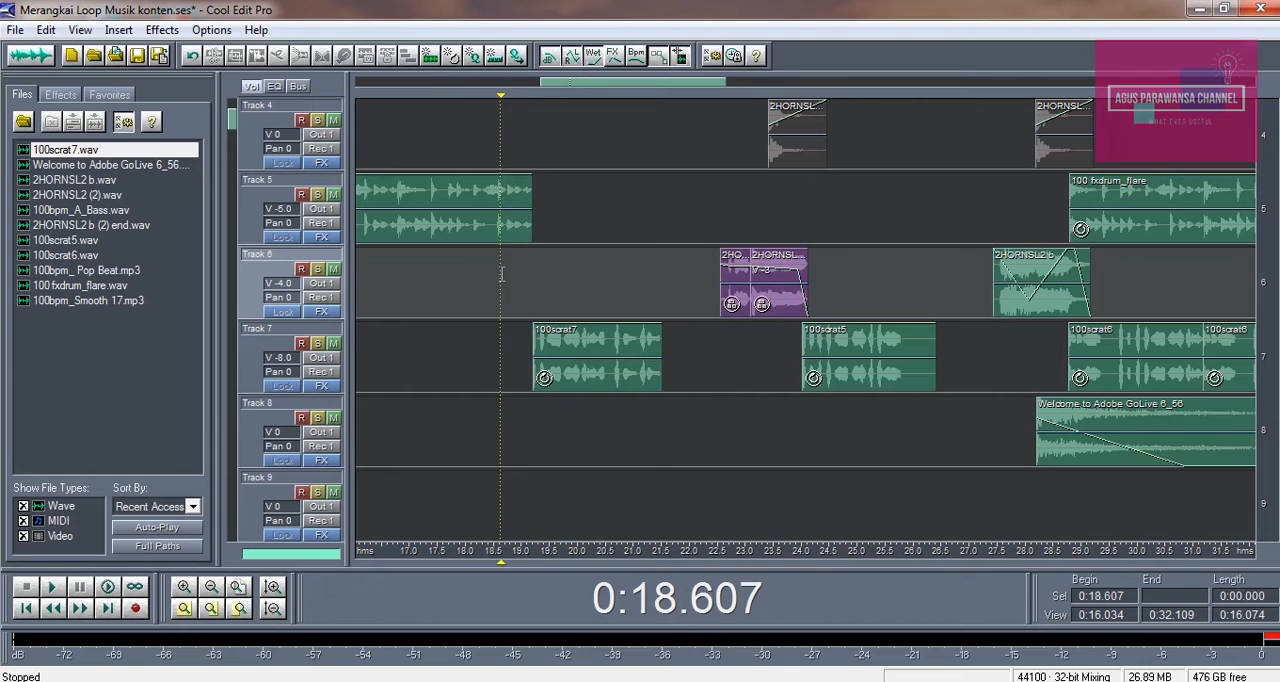
click(441, 264)
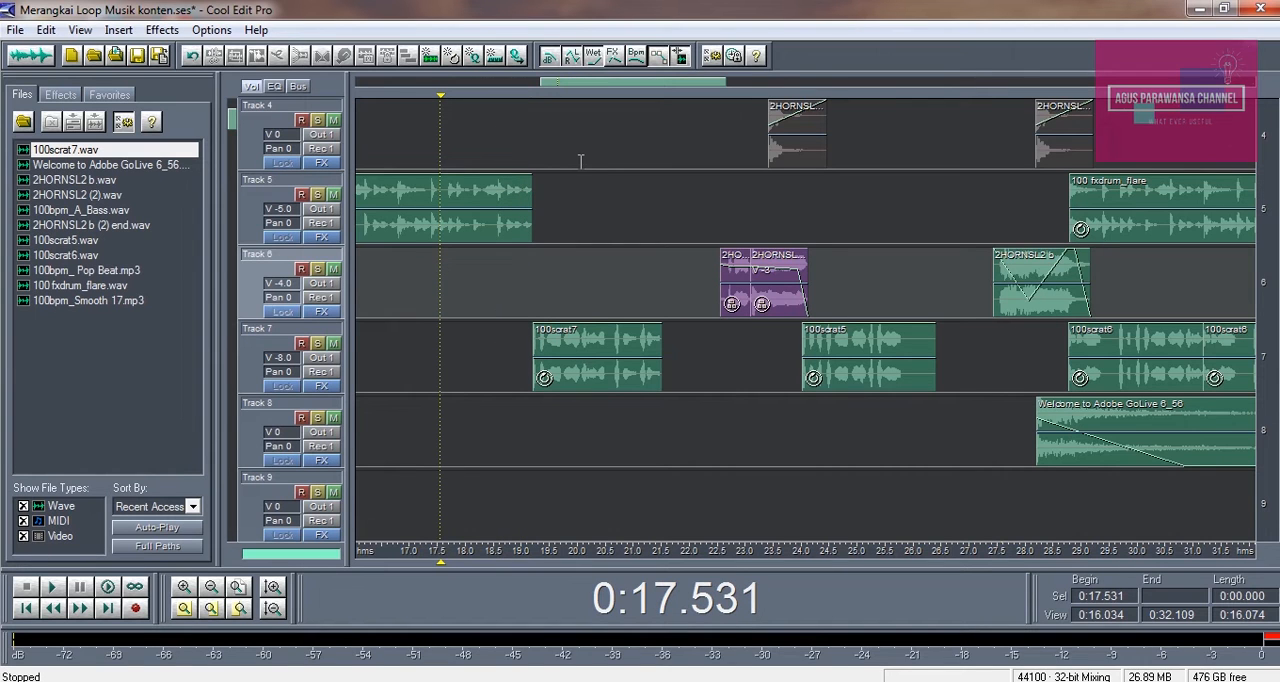
key(space)
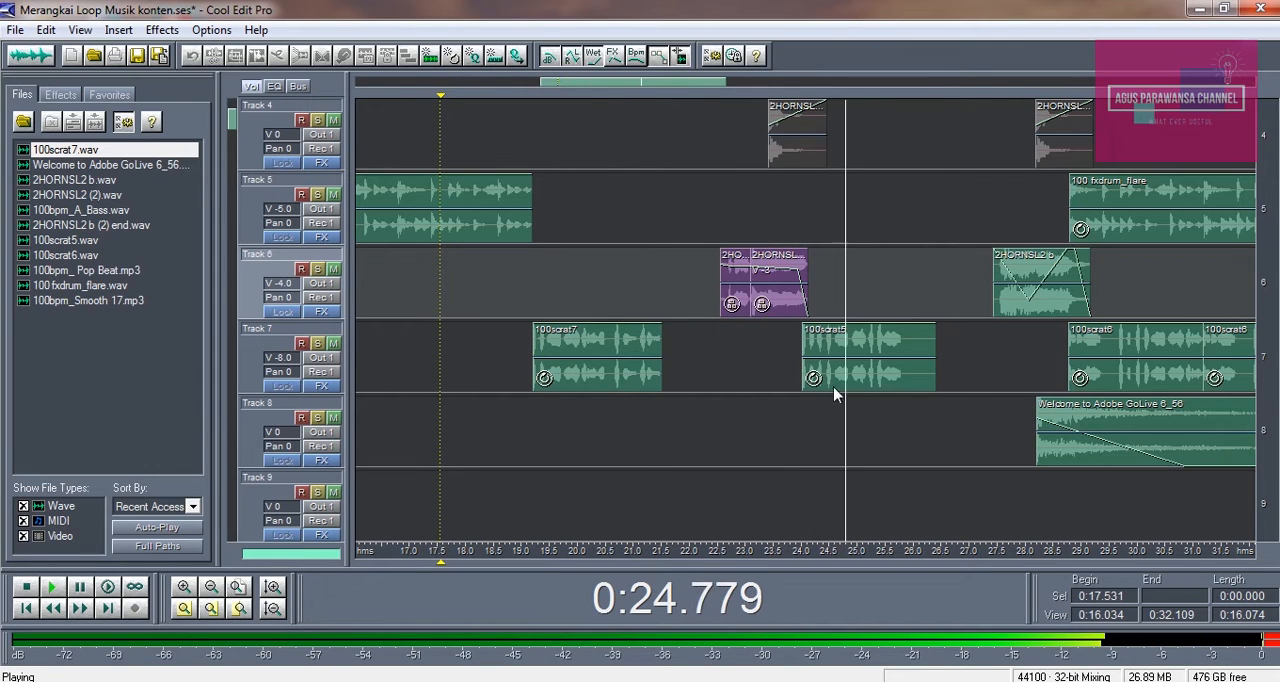
key(space)
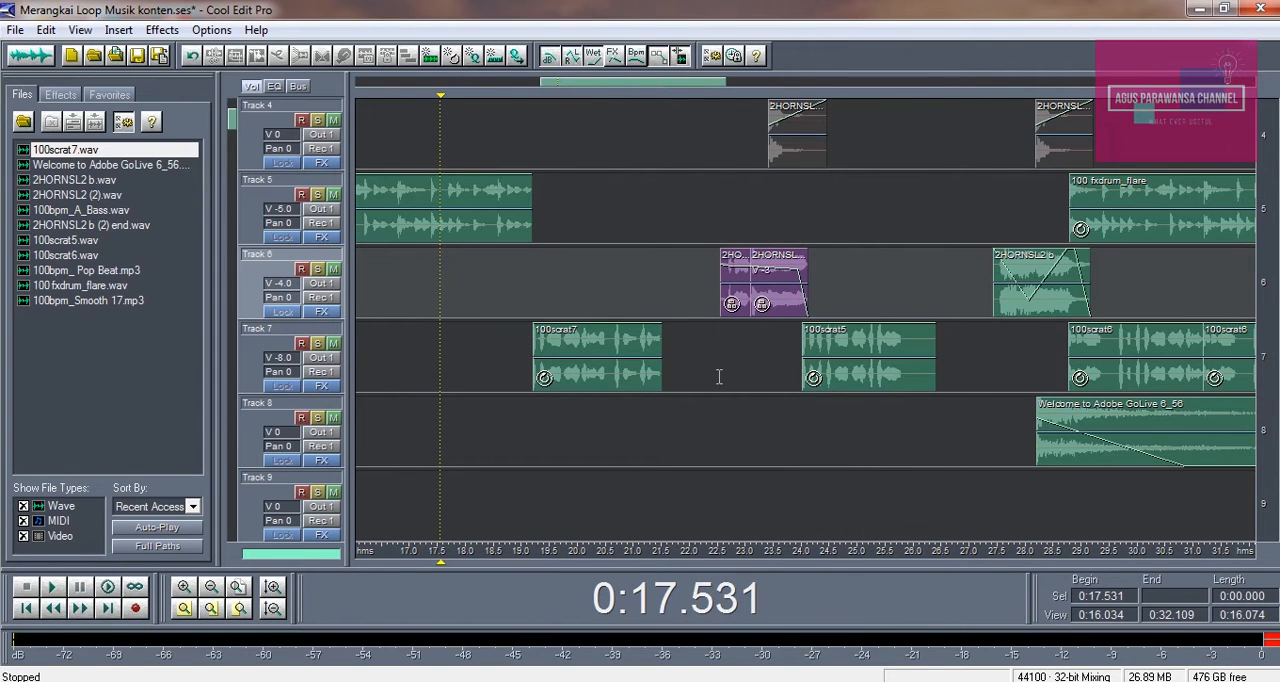
Select the Track 7 scratch clips one after another, from 100scrat7 to the closing 100scrat5, and clear the selection
click(618, 346)
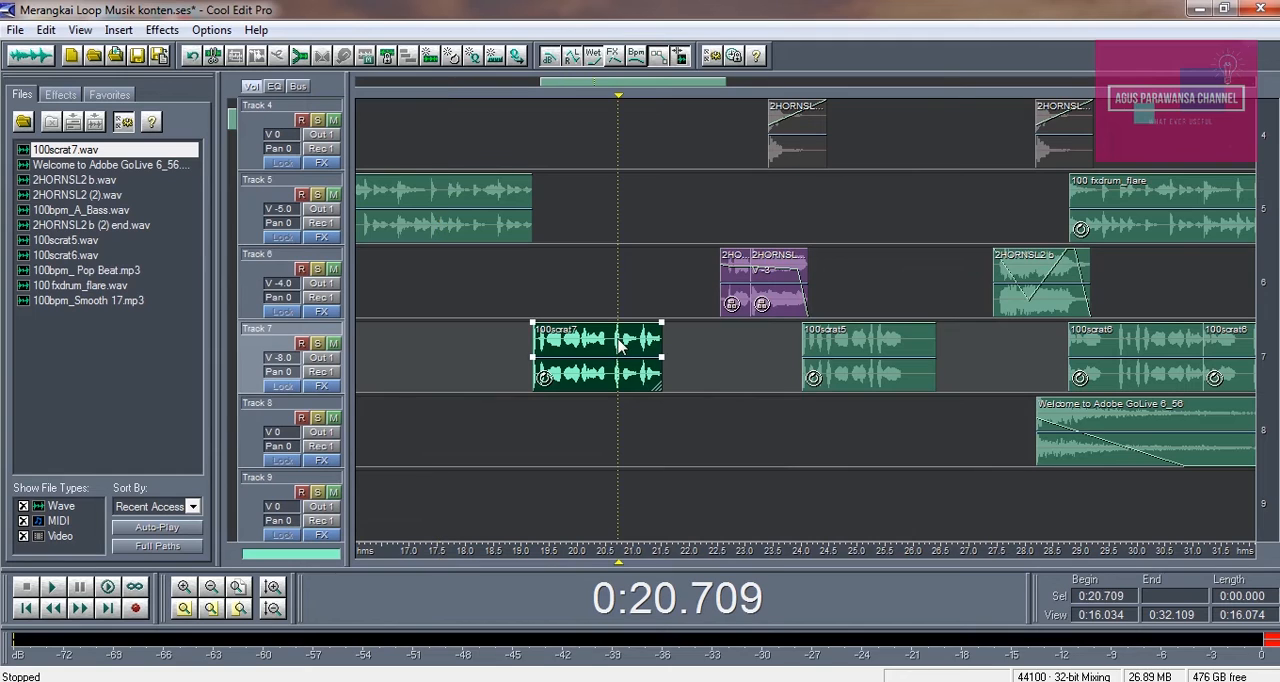
click(874, 344)
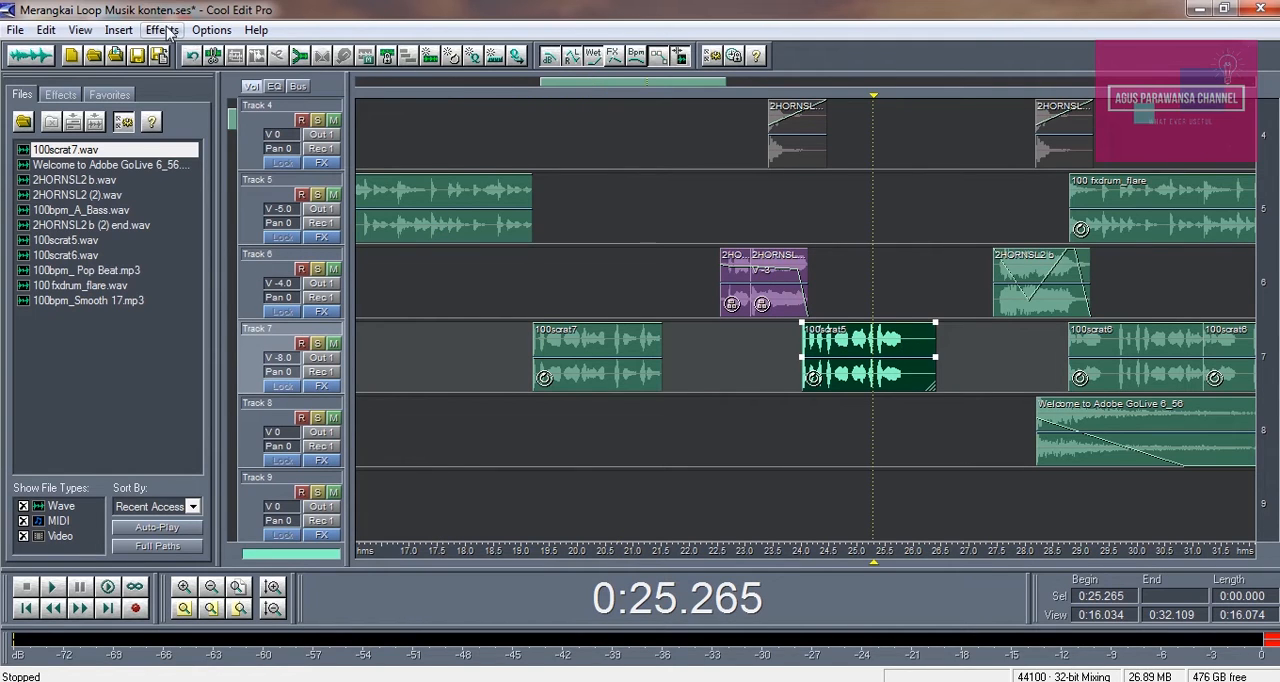
drag(1066, 553, 722, 553)
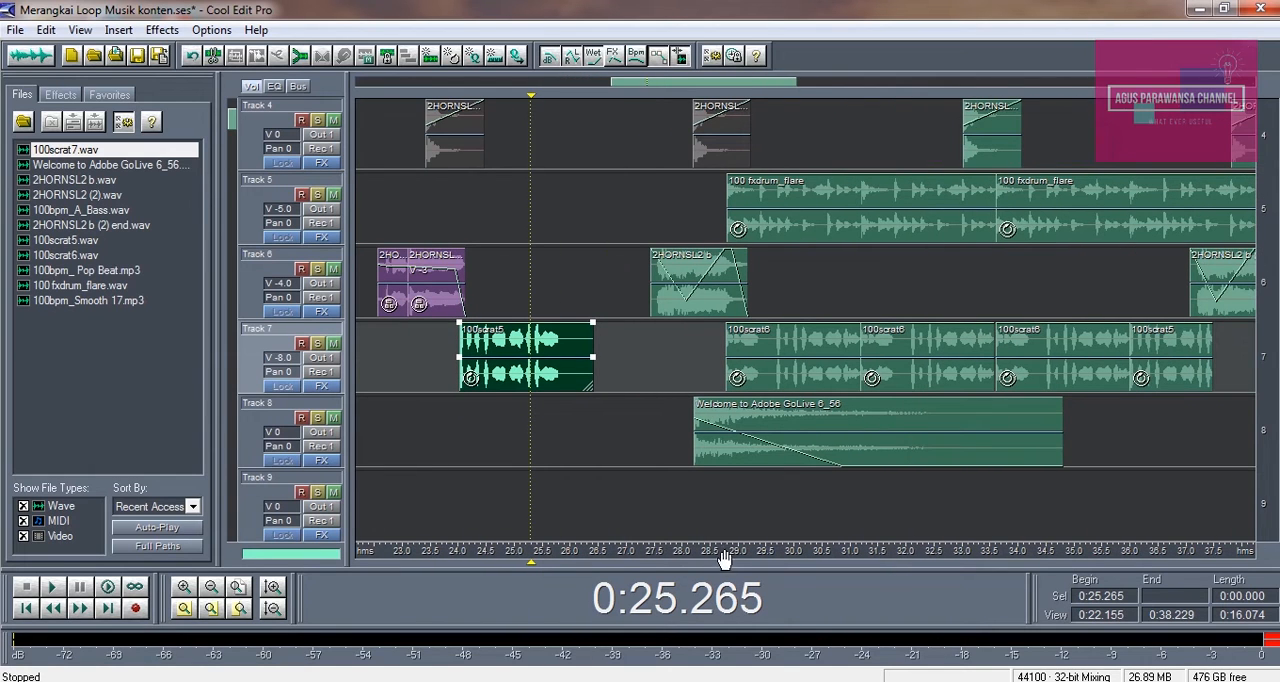
click(801, 347)
click(1026, 341)
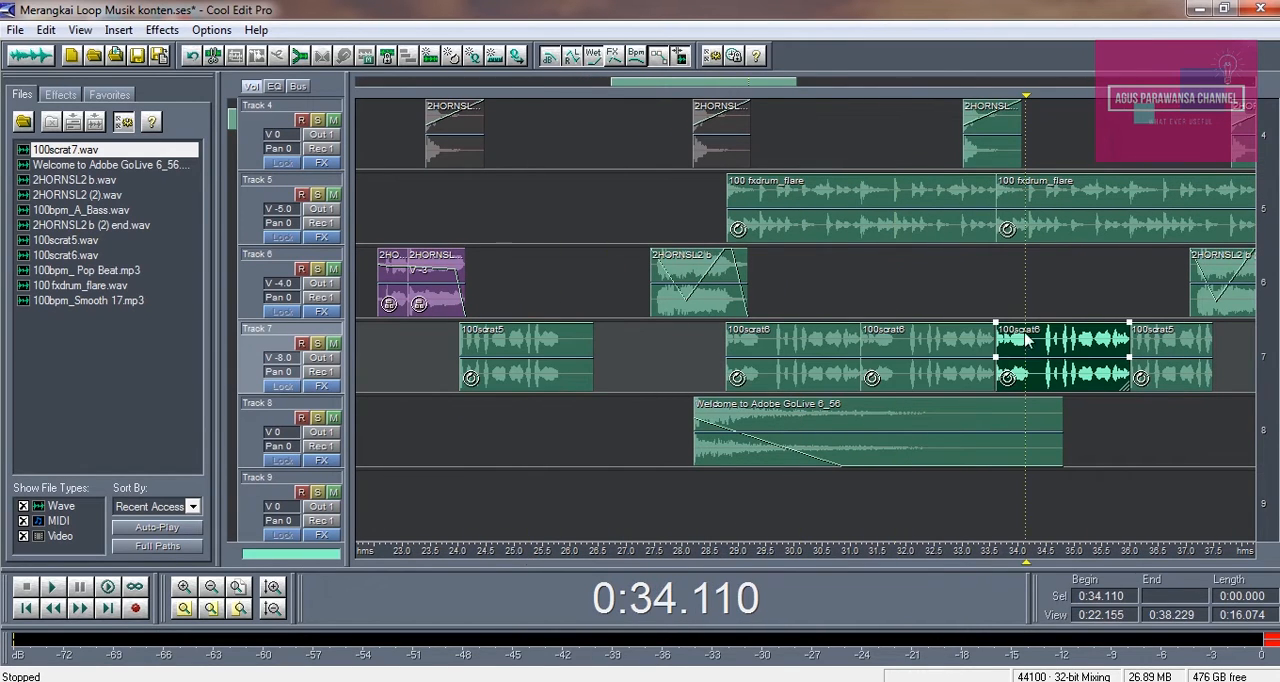
click(1176, 350)
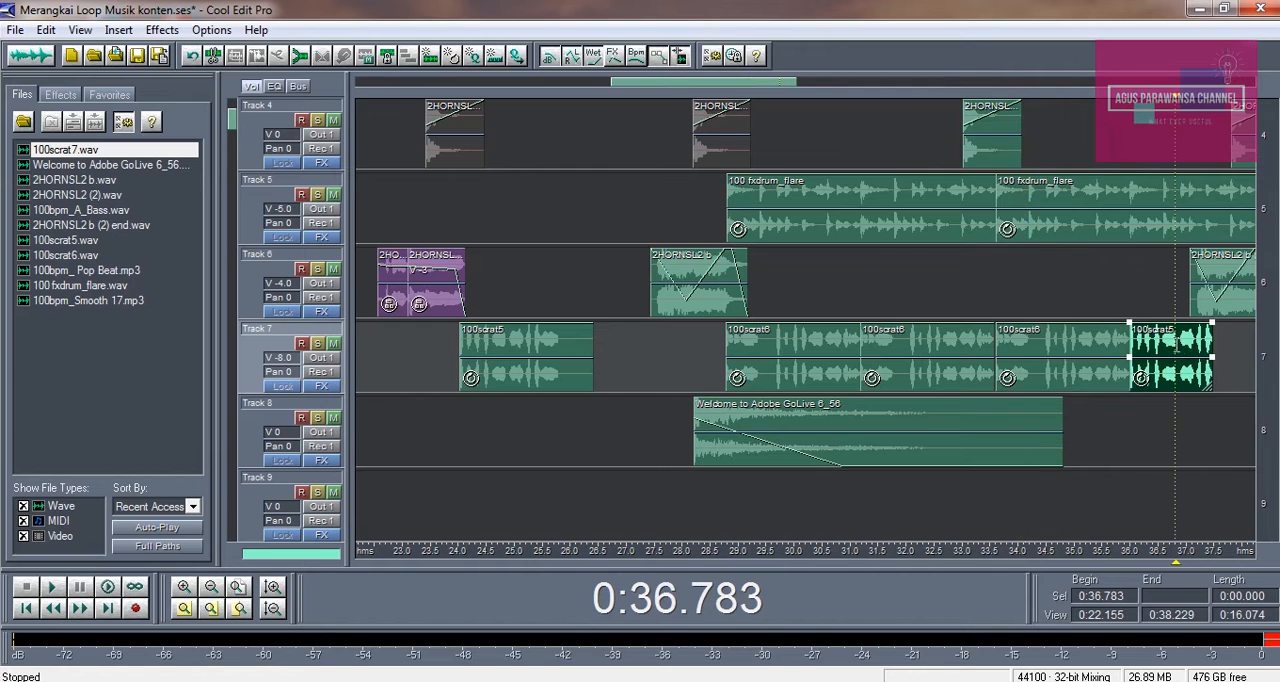
click(1160, 300)
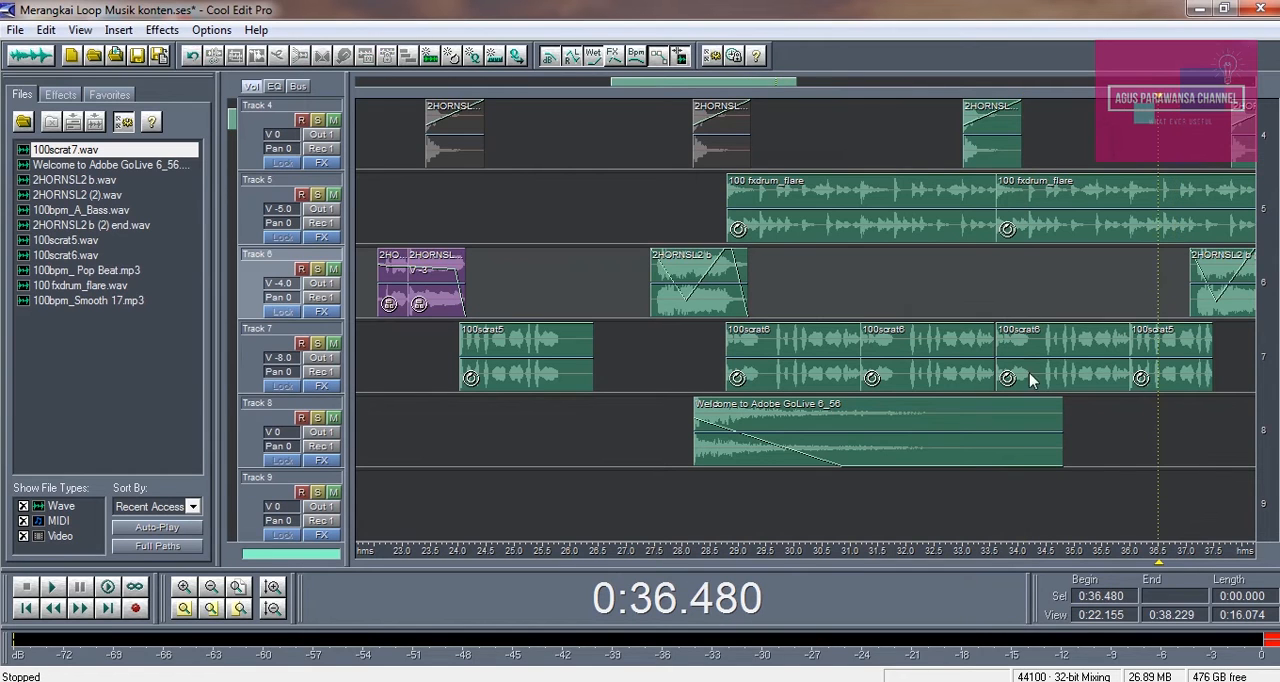
Play the mix from about 0:27.0 through the consecutive scratch clips at the end of Track 7, and stop it
click(237, 590)
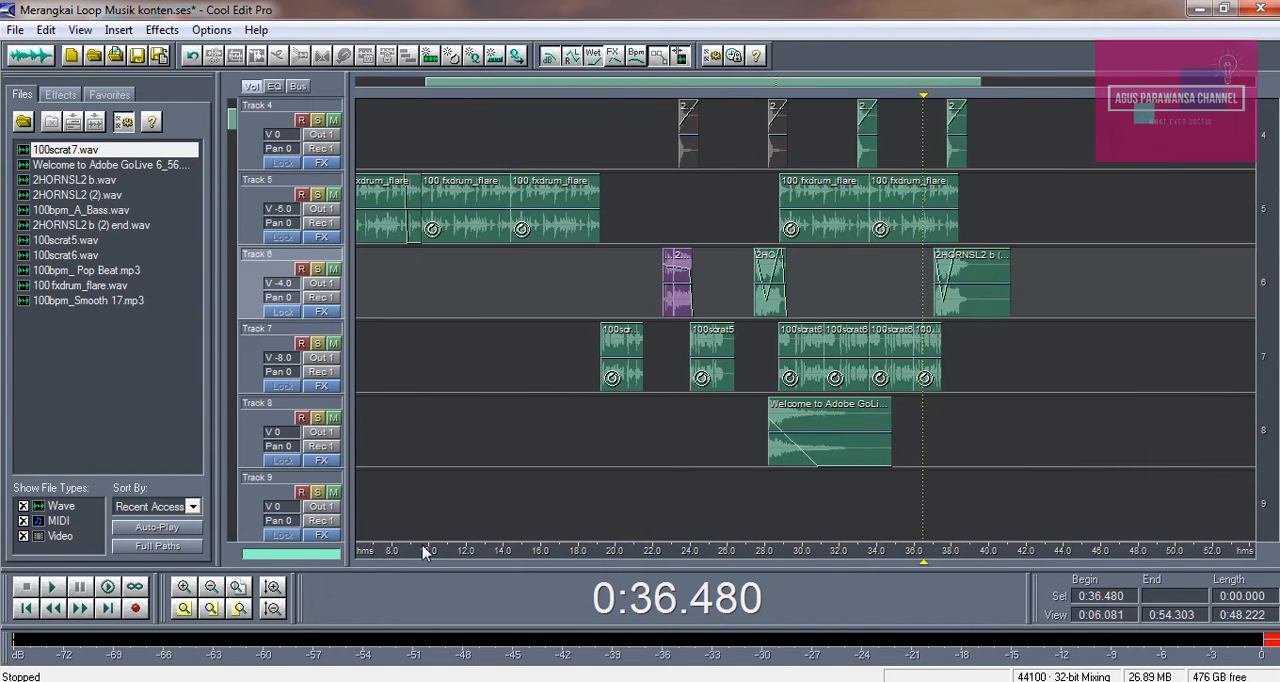
click(774, 337)
click(747, 337)
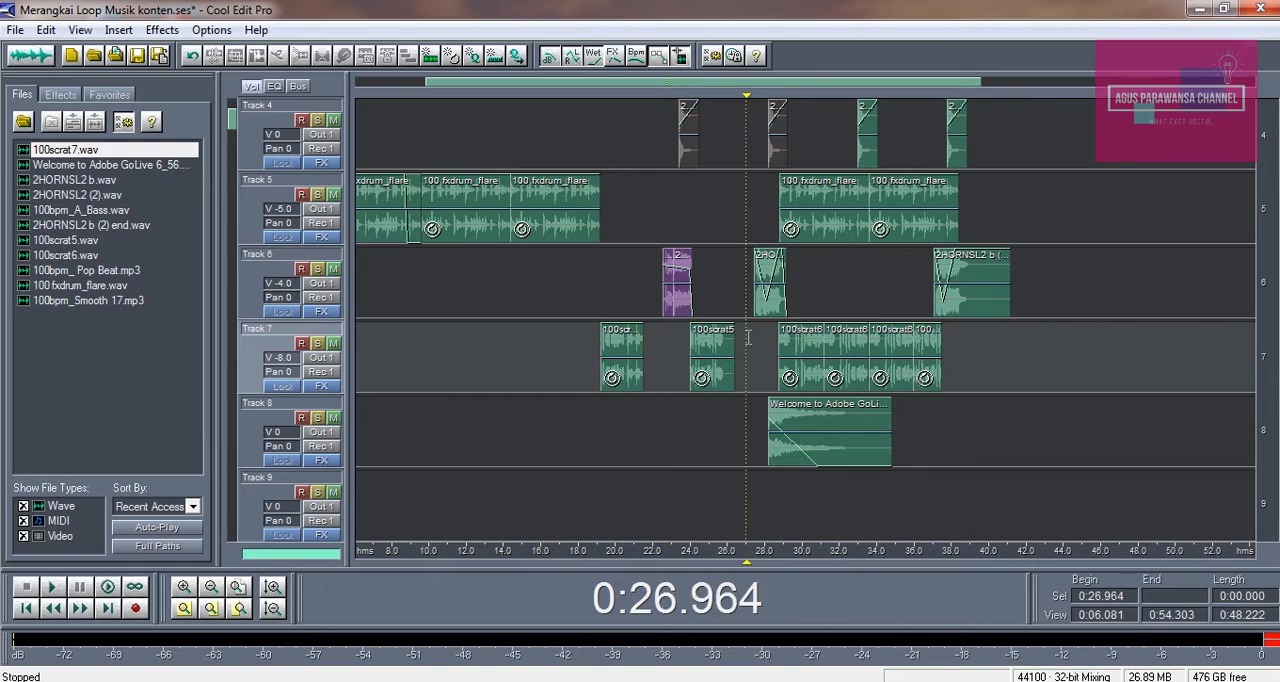
key(space)
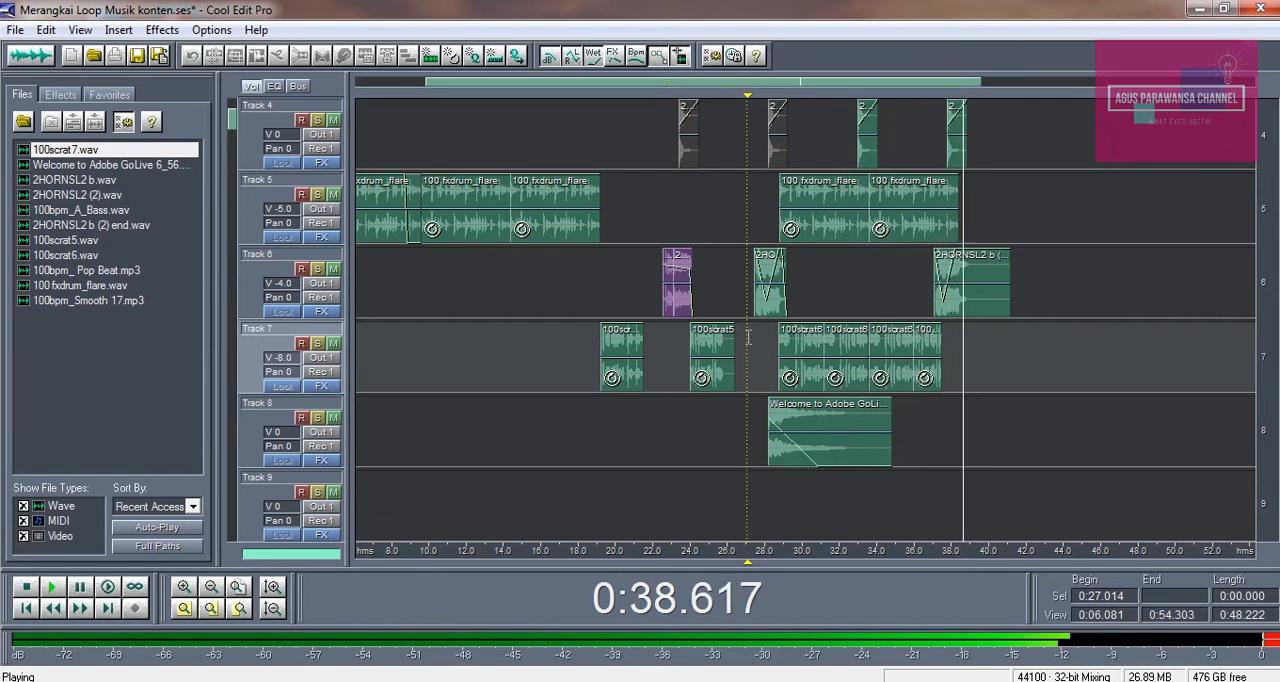
key(space)
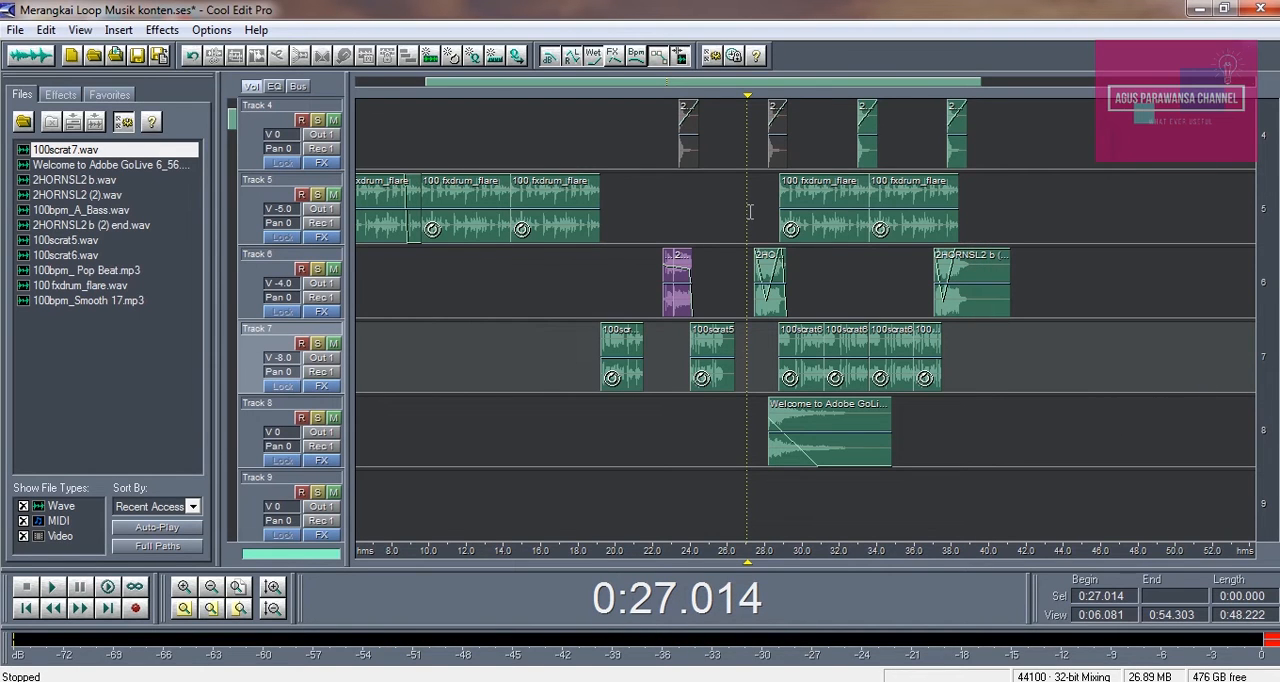
Place the playback cursor at about 0:30.0 and disable the metronome in the advanced session properties
scroll(800, 300, up, 3)
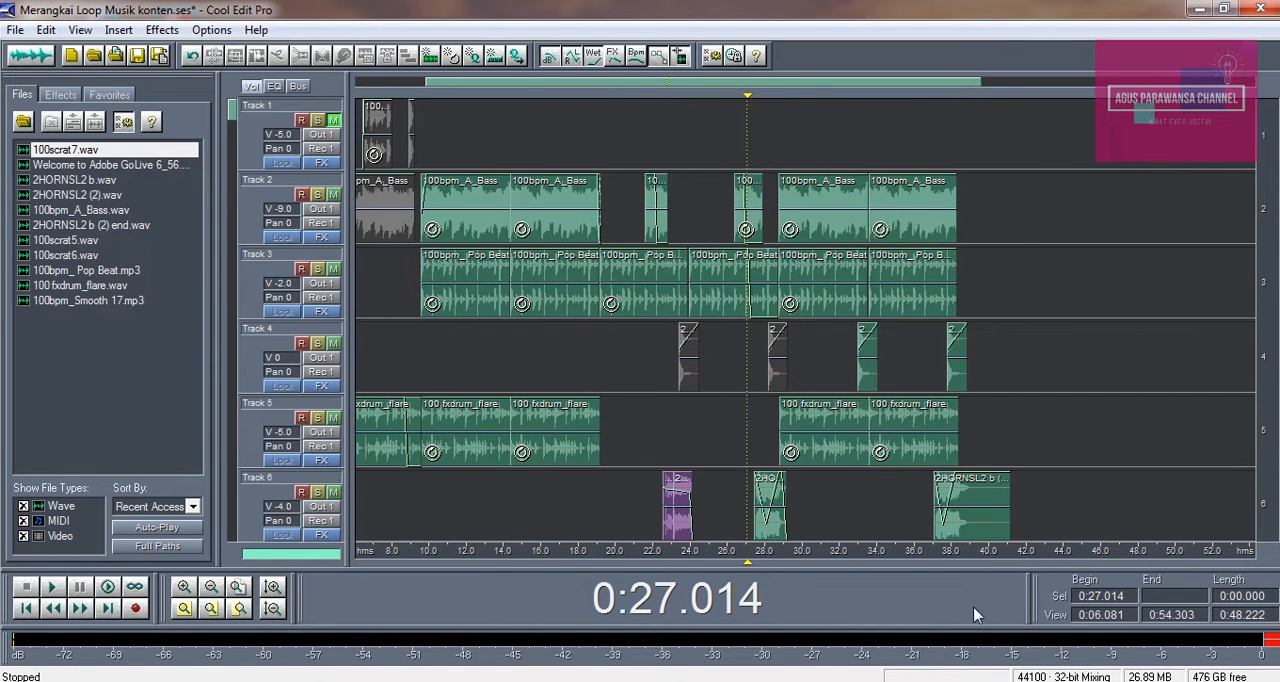
click(972, 428)
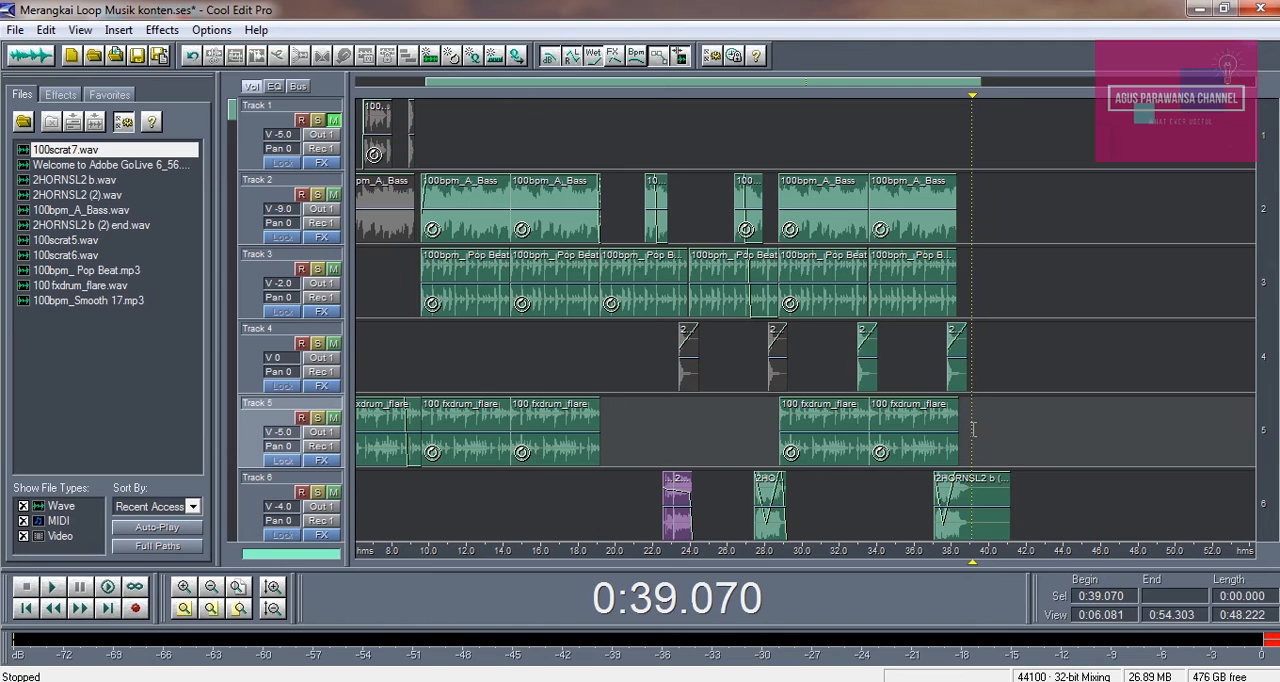
click(802, 369)
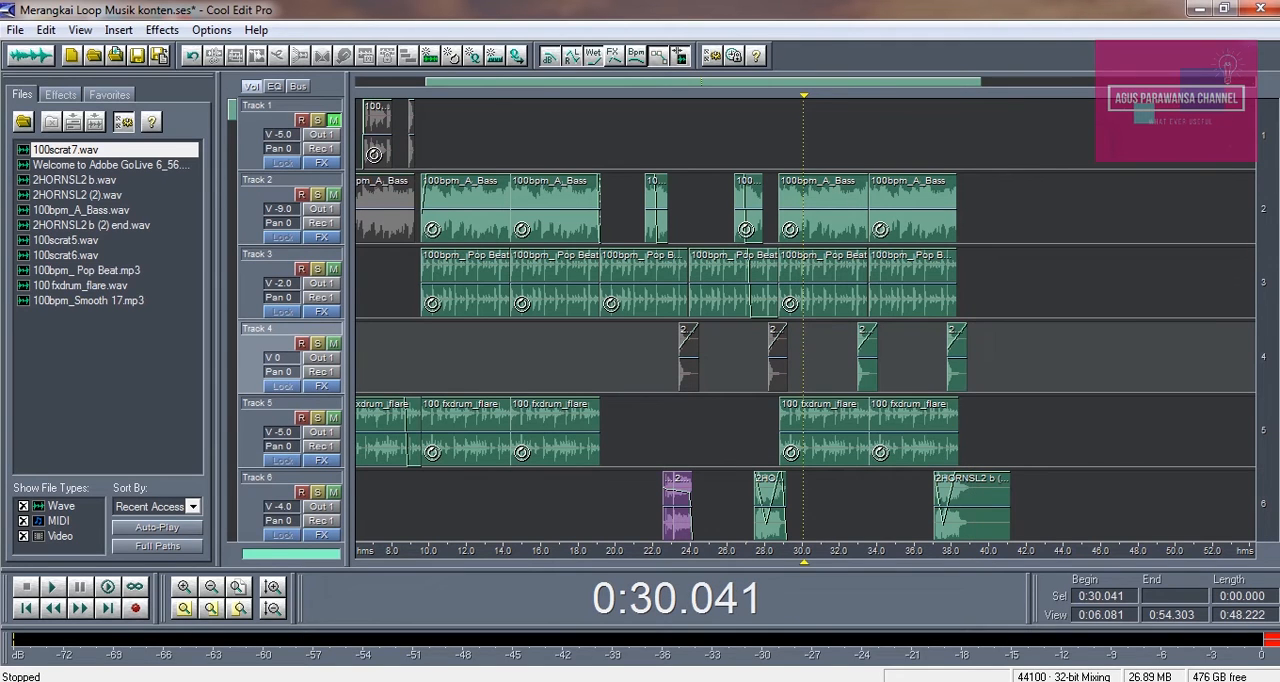
click(210, 587)
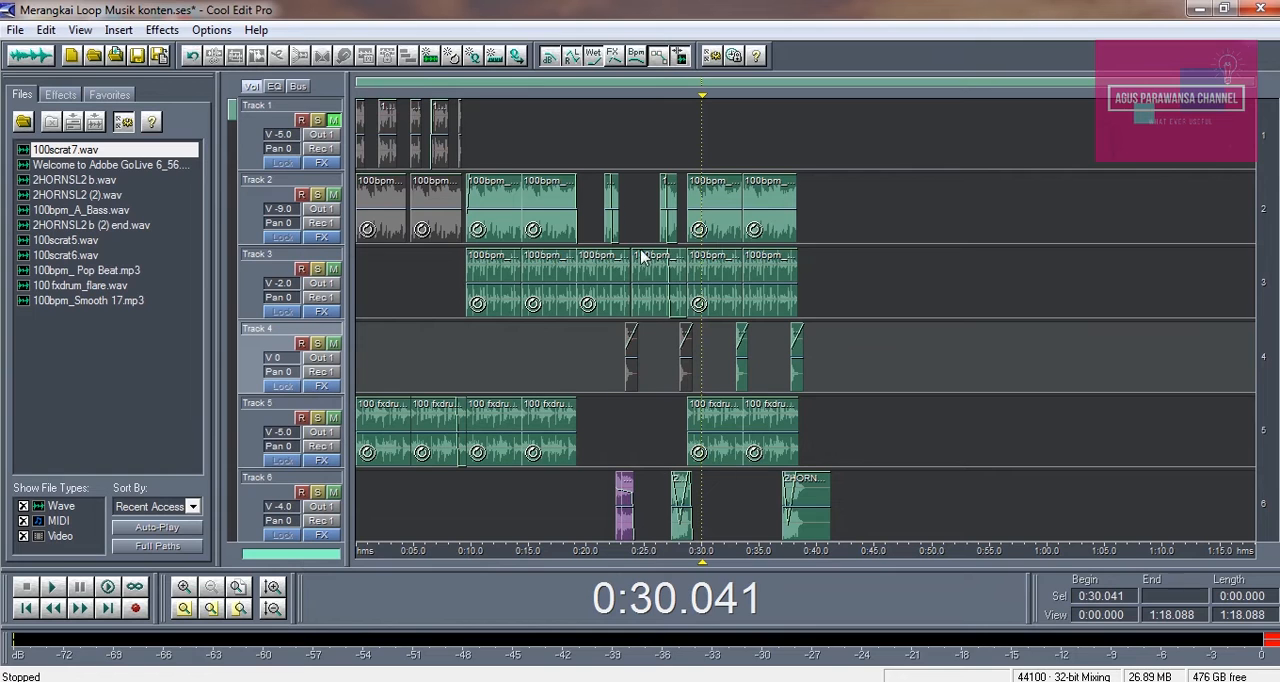
click(212, 32)
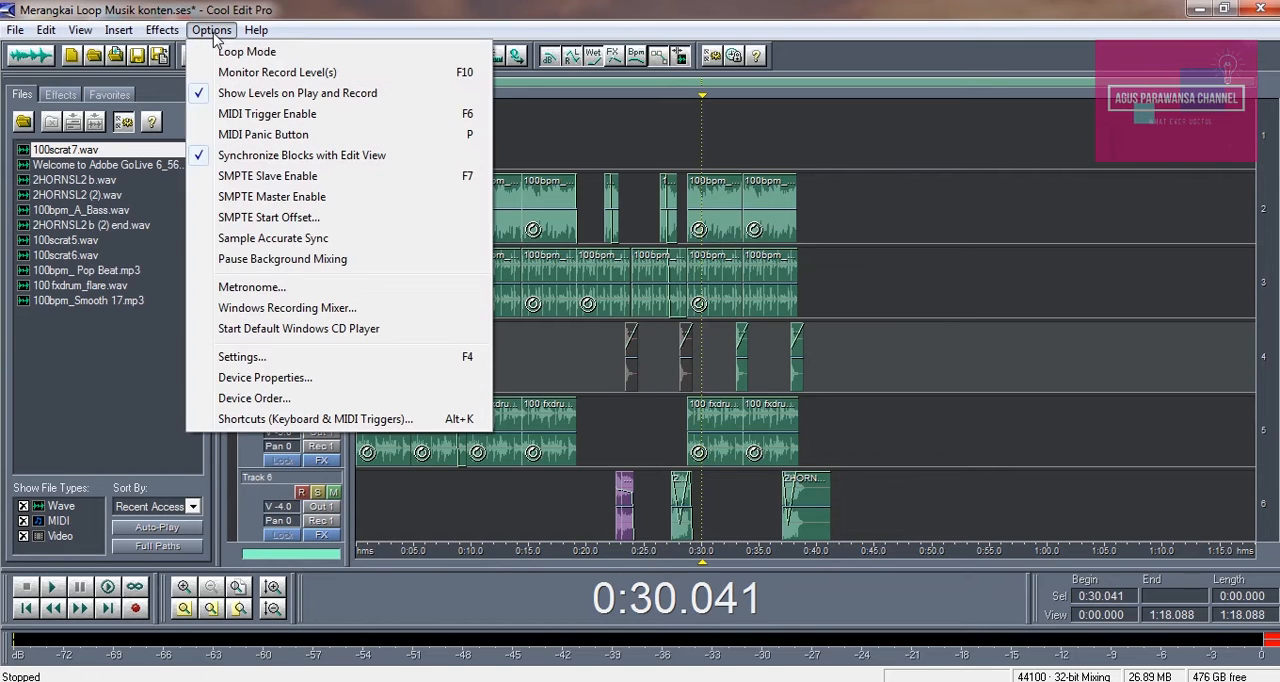
click(240, 288)
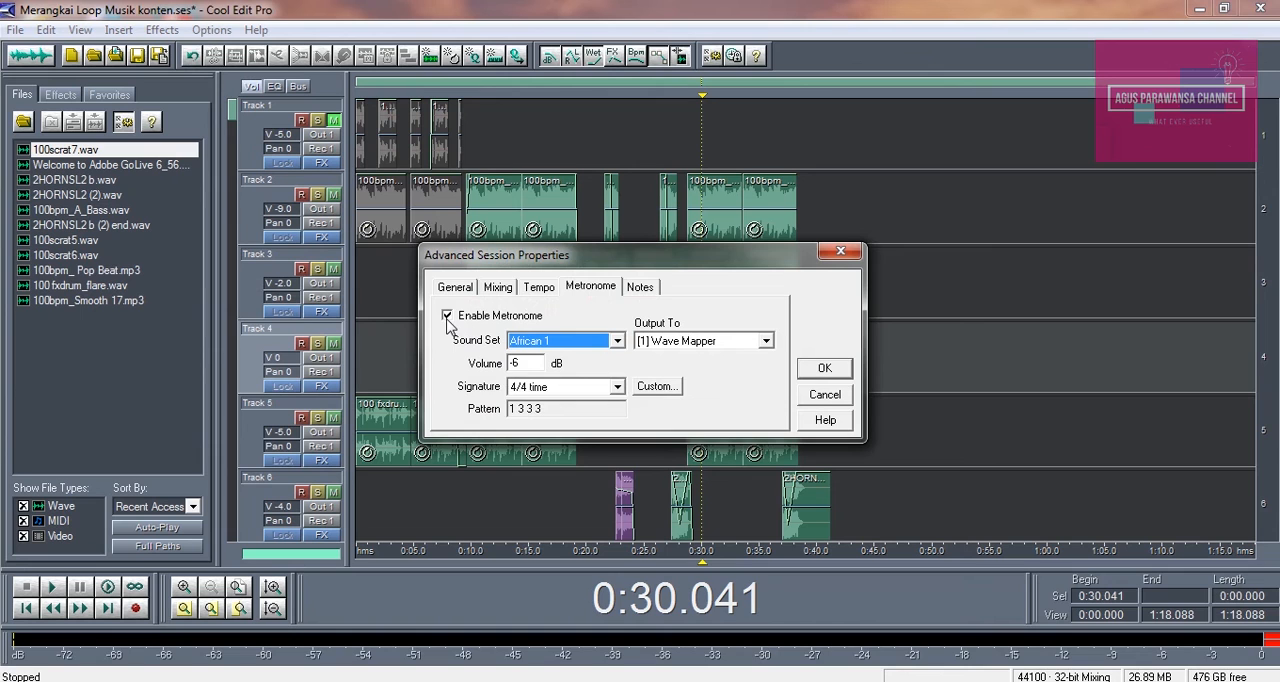
click(447, 316)
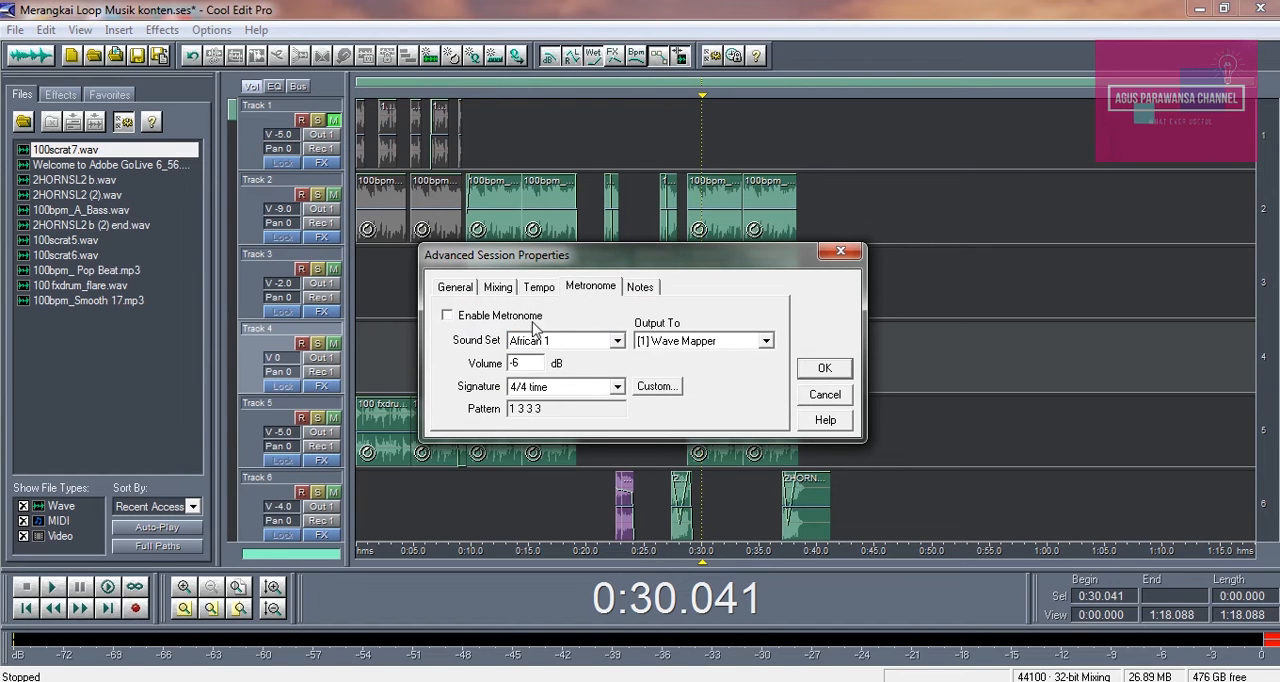
click(822, 369)
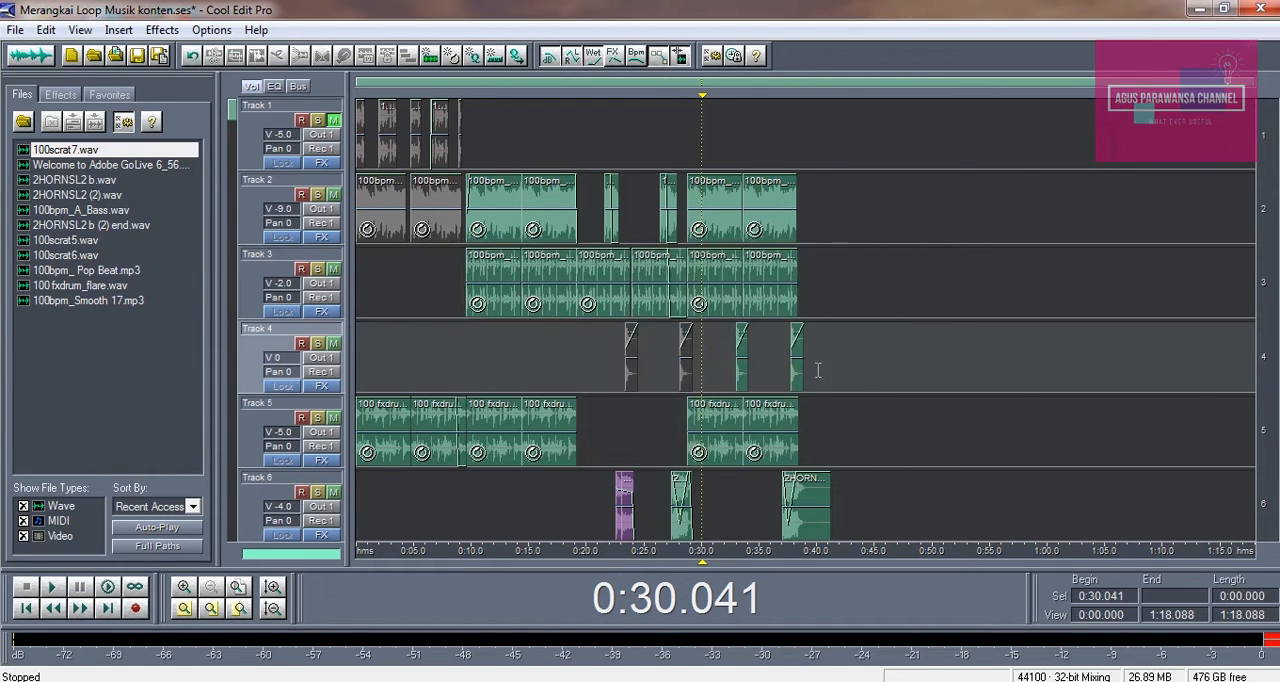
Play the mix from about 0:09.5 up to the closing horn clip on Track 6, and stop it
click(476, 135)
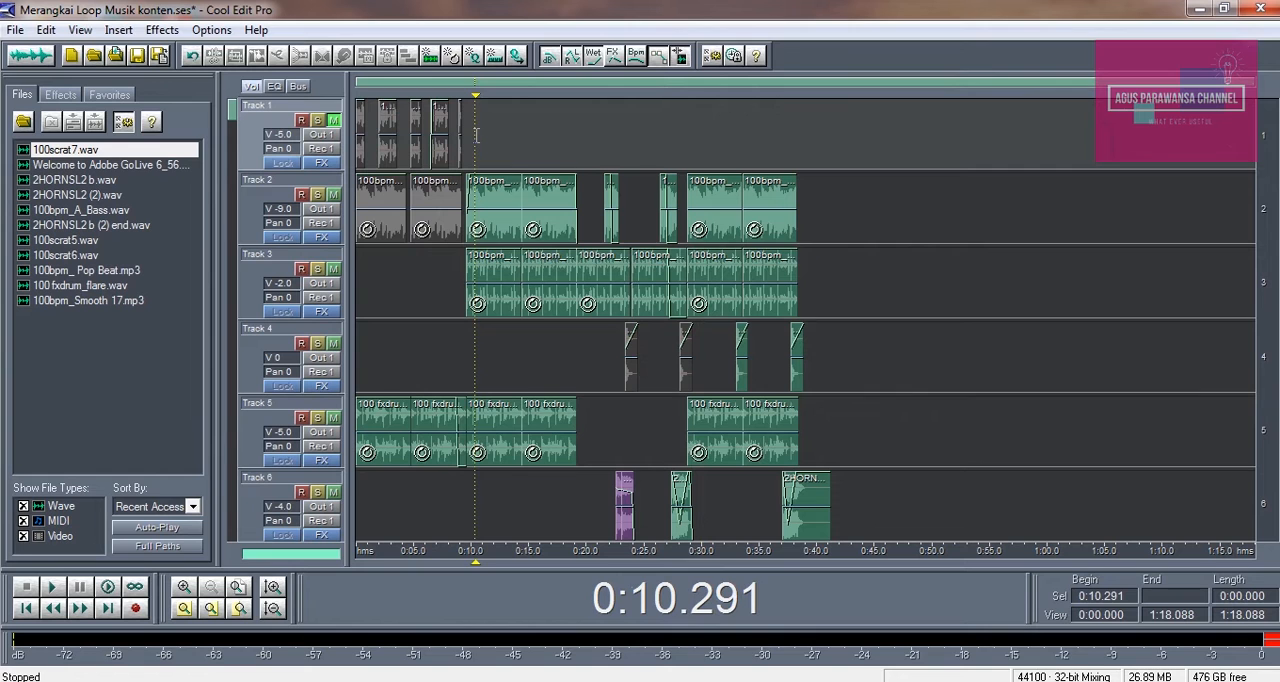
click(466, 134)
key(space)
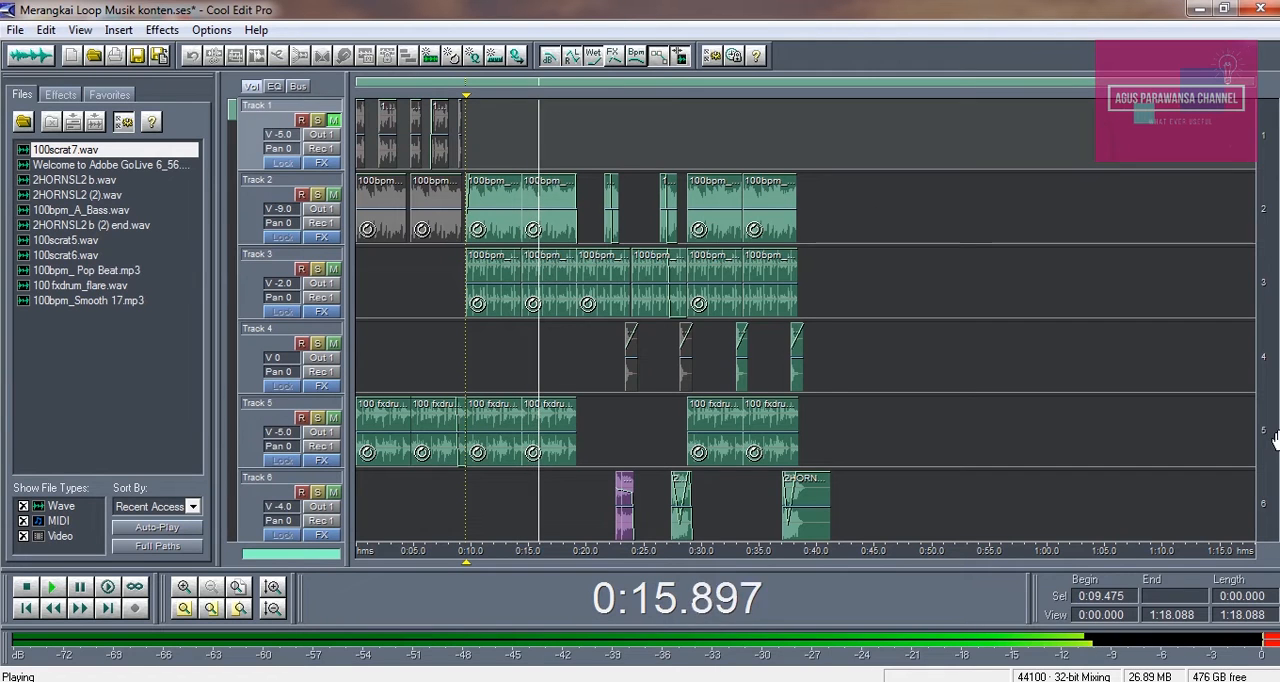
scroll(620, 123, down, 1)
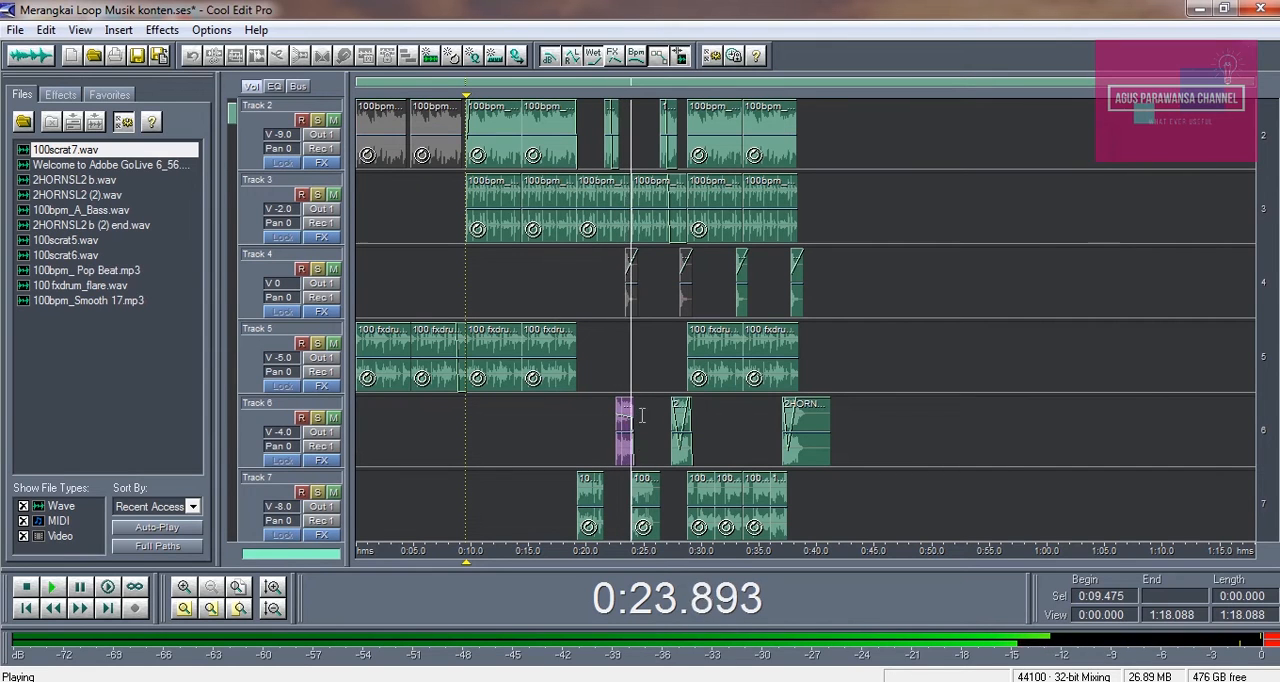
click(660, 390)
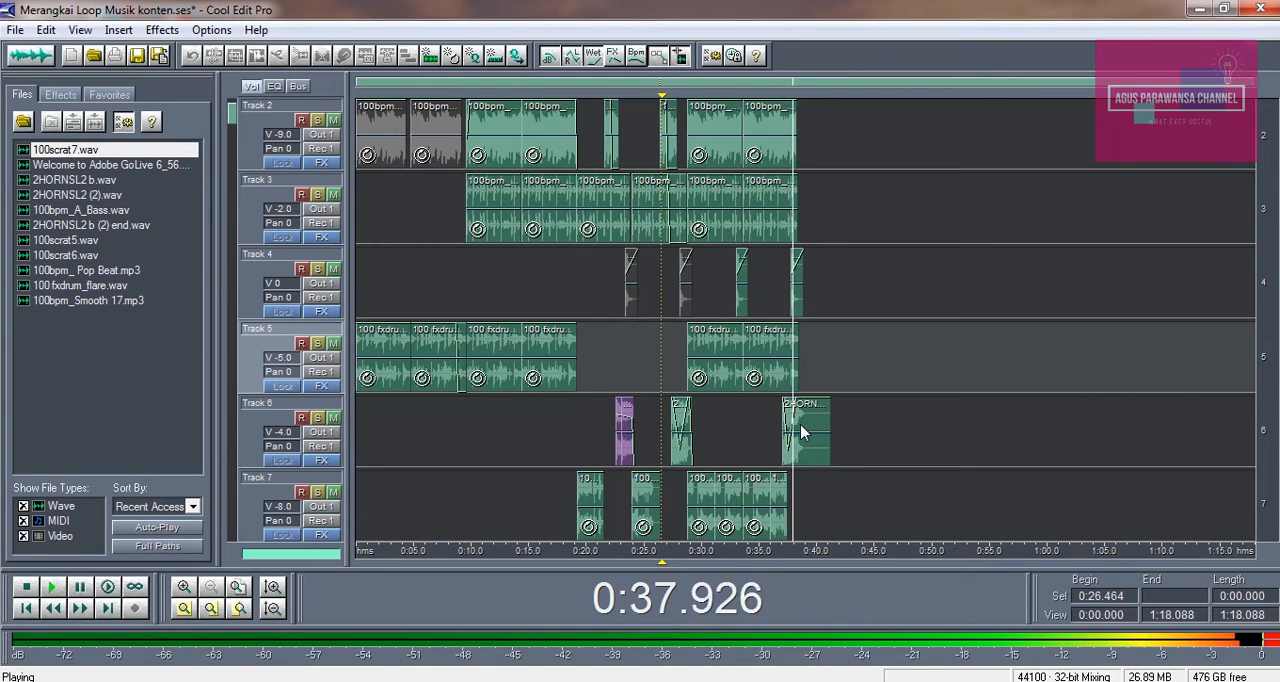
key(space)
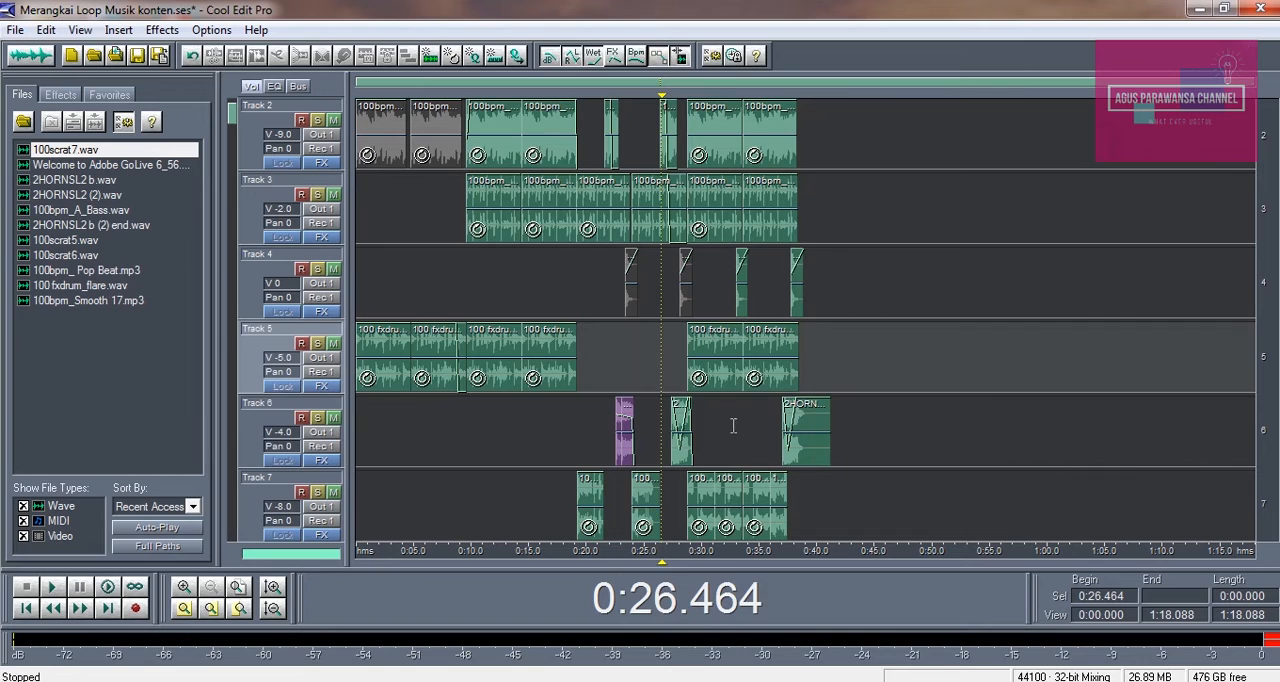
click(728, 423)
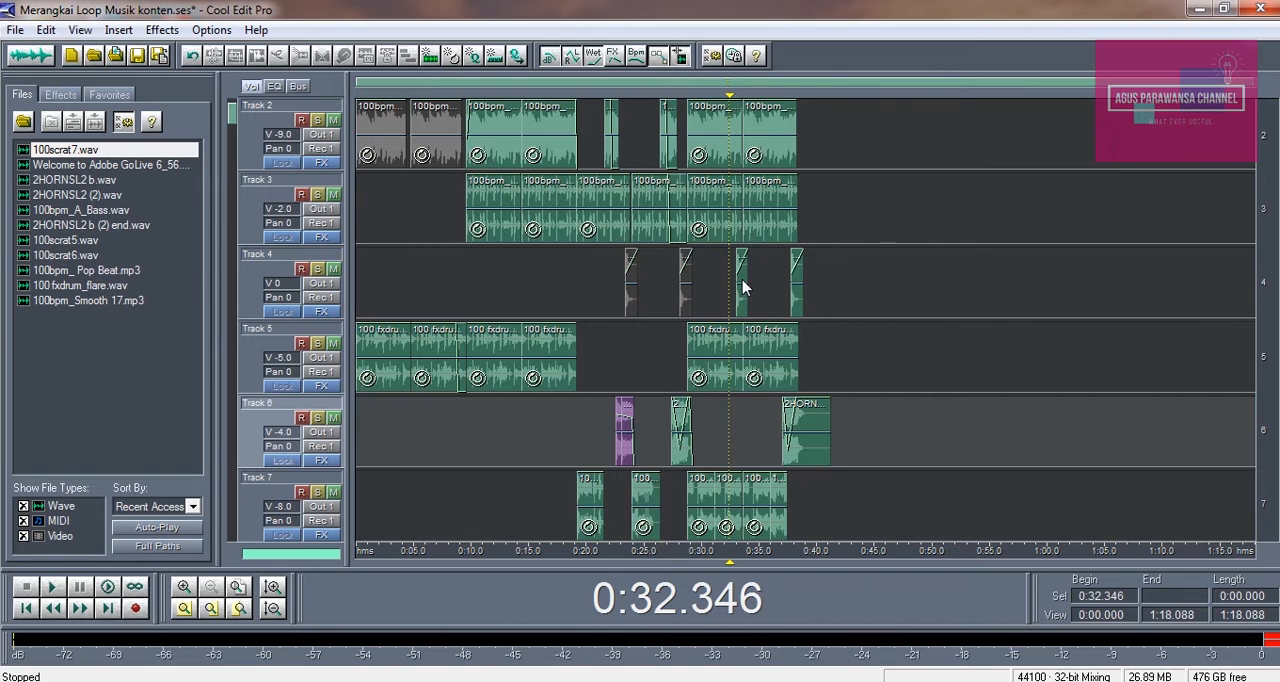
click(705, 285)
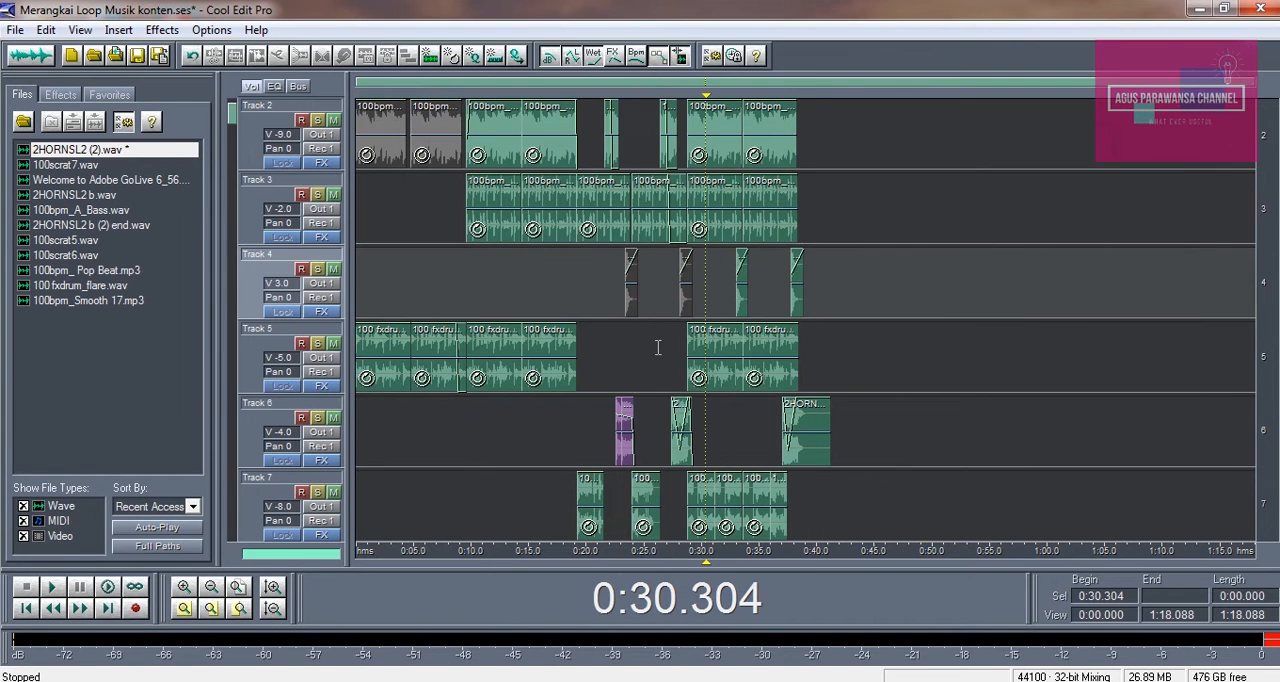
click(658, 347)
click(607, 358)
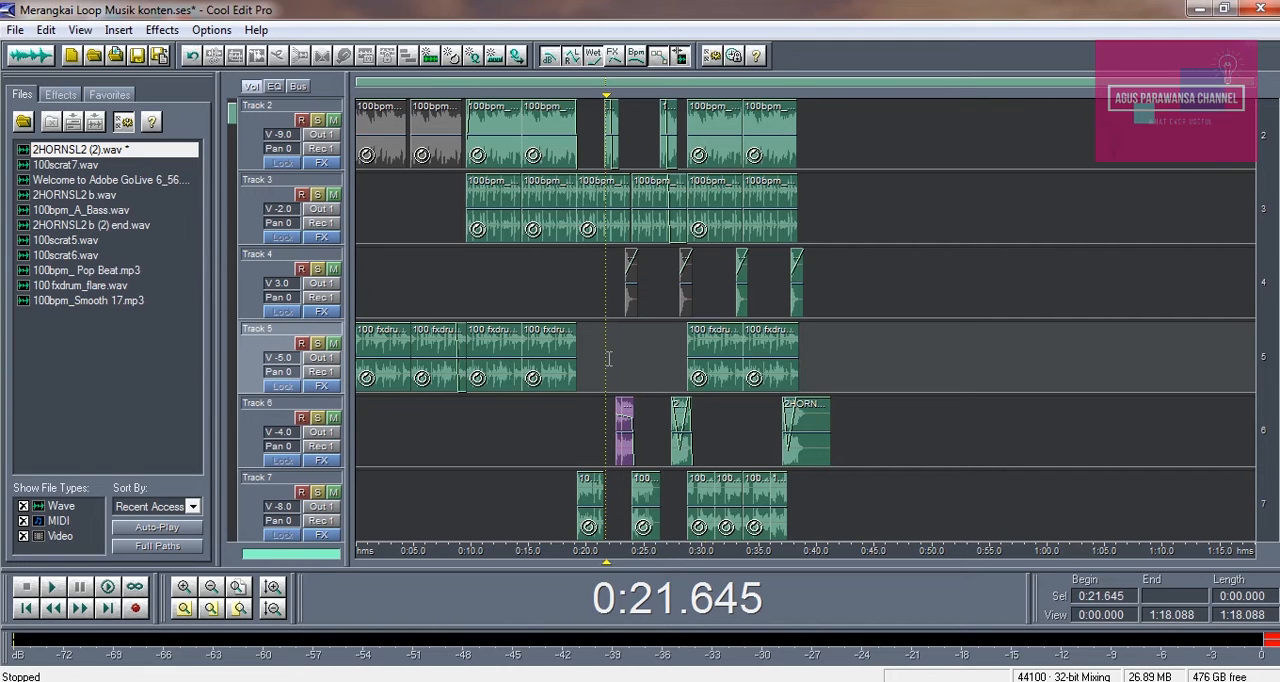
Select the clips of the section starting at about 0:29 on Tracks 2 to 7, without the Track 8 clip, and group them
click(272, 608)
click(562, 342)
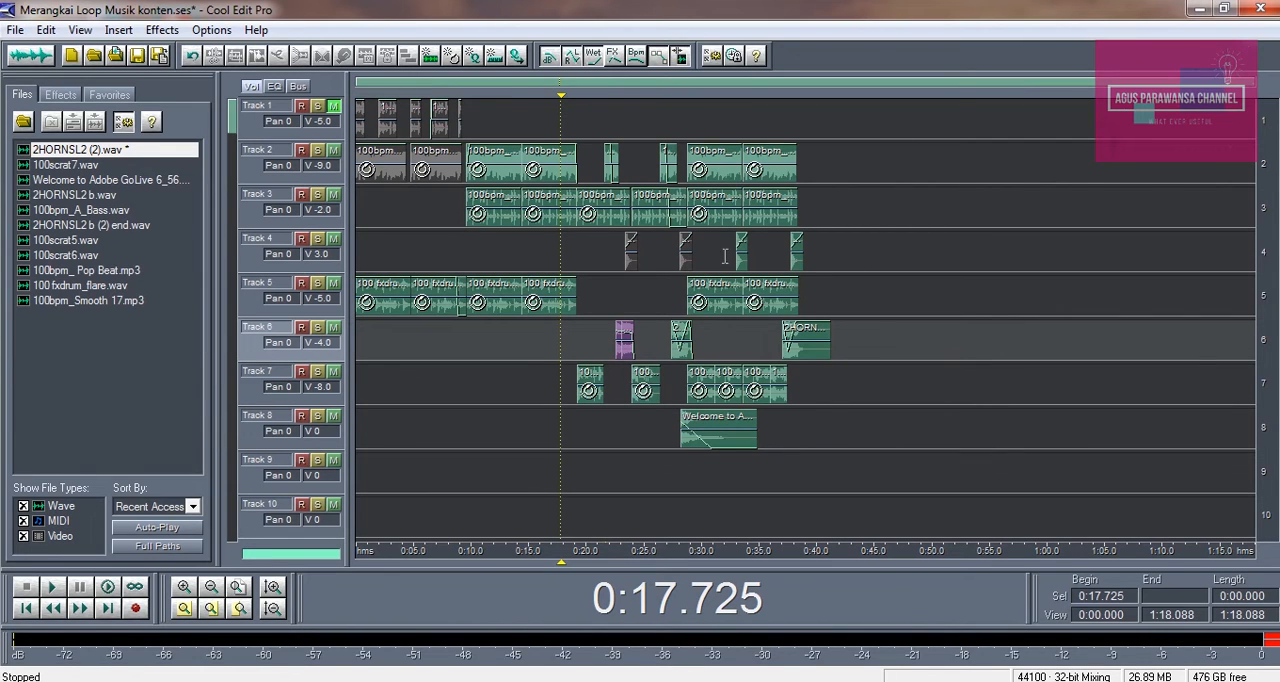
click(718, 178)
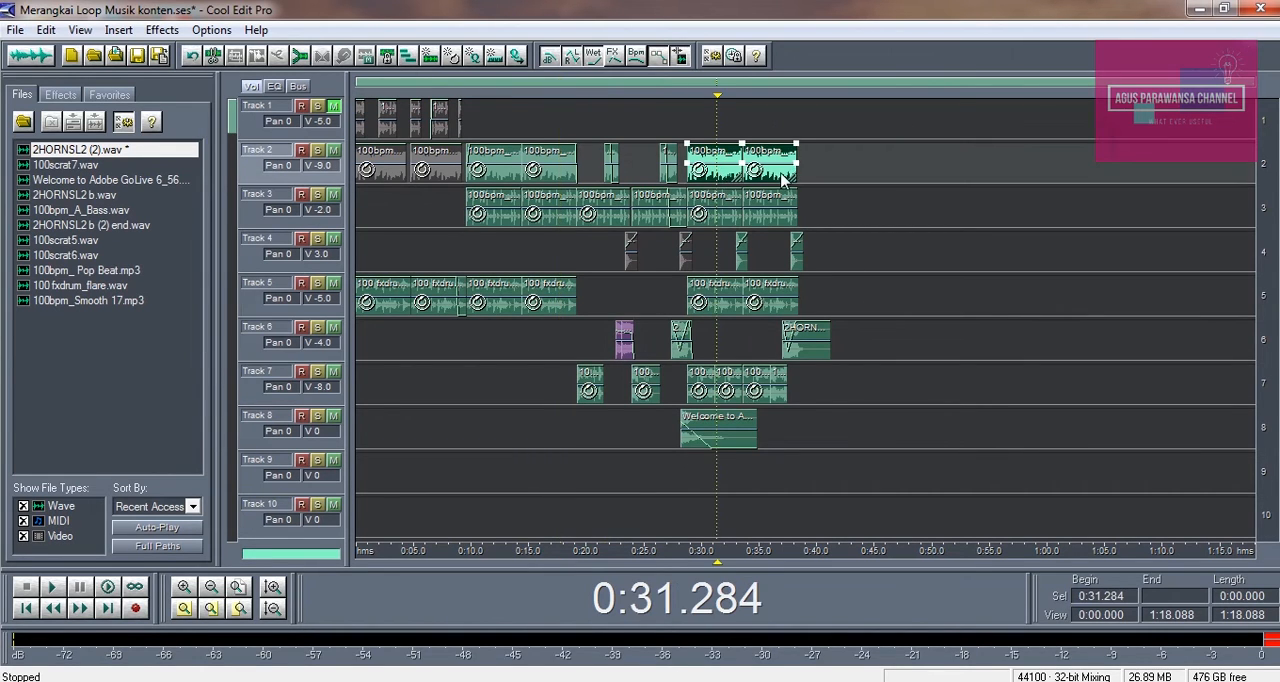
ctrl+click(721, 208)
ctrl+click(784, 213)
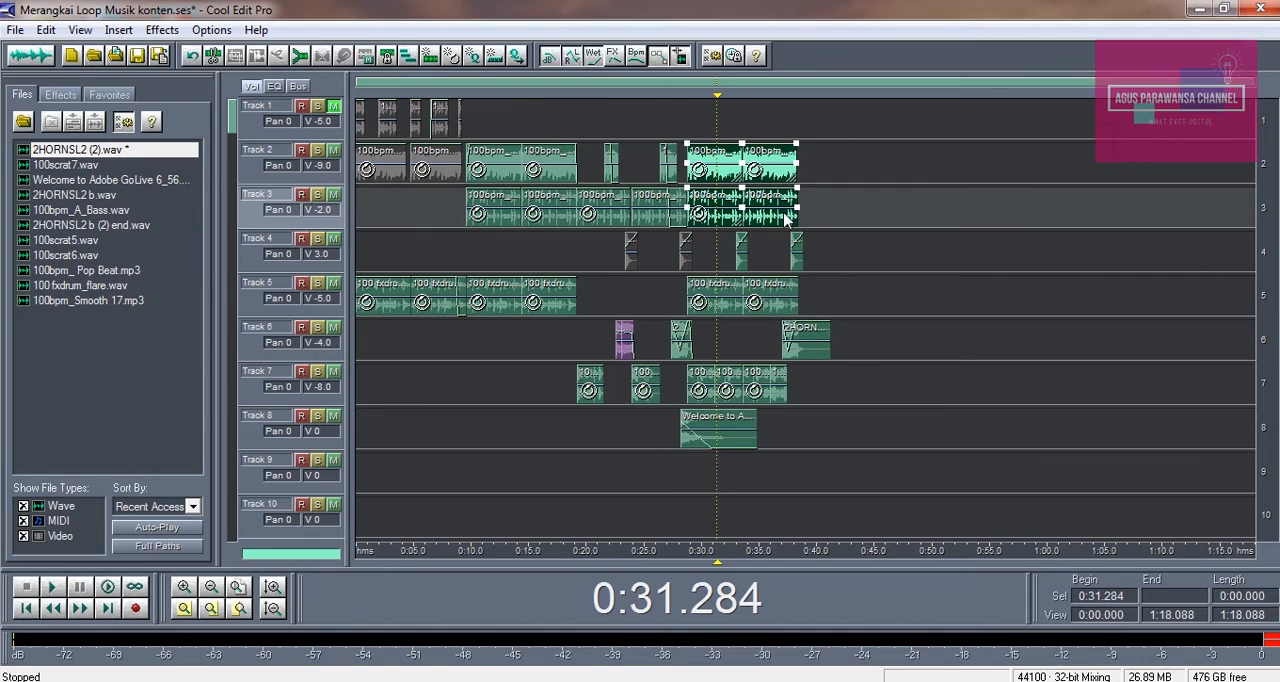
ctrl+click(742, 252)
ctrl+click(797, 257)
ctrl+click(788, 300)
ctrl+click(730, 300)
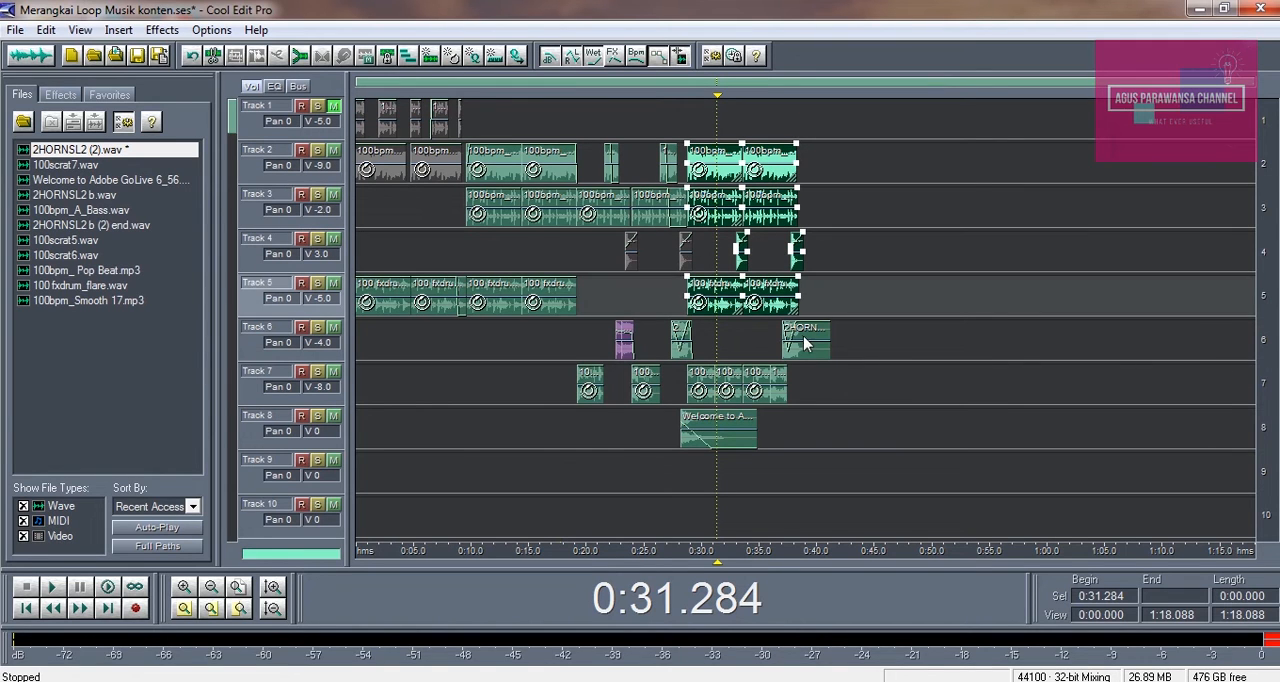
ctrl+click(805, 343)
ctrl+click(776, 390)
ctrl+click(752, 388)
ctrl+click(727, 388)
ctrl+click(700, 388)
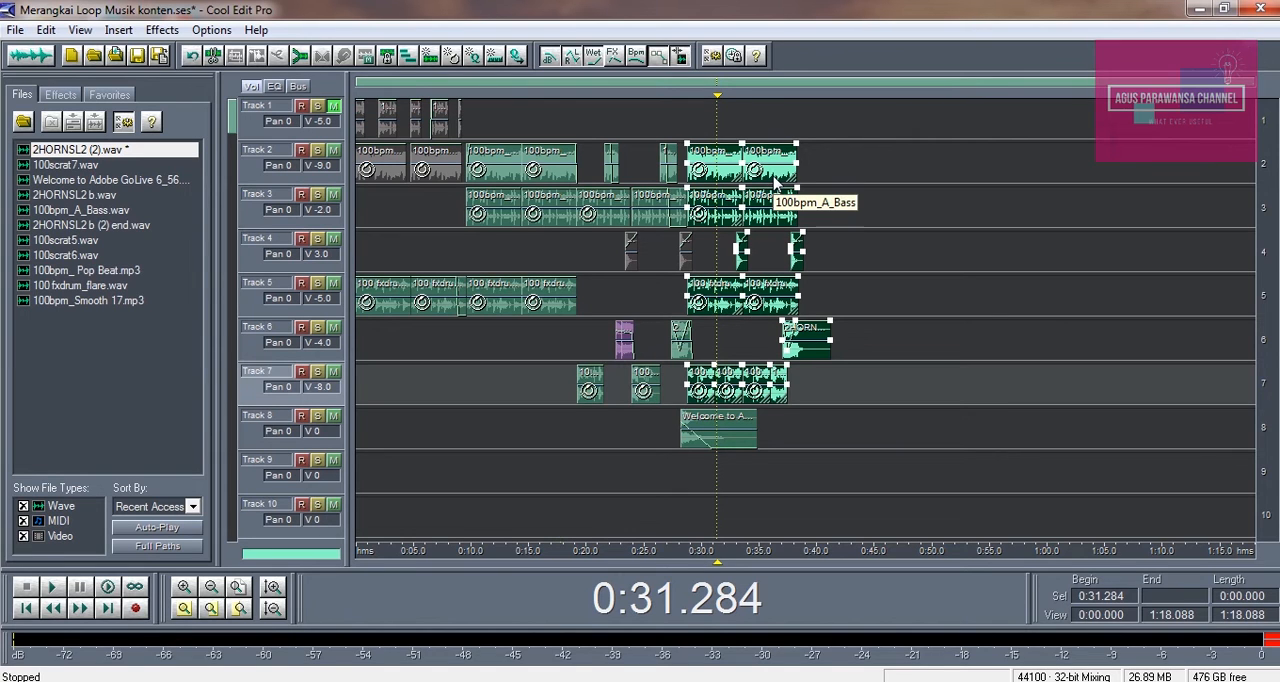
right_click(773, 176)
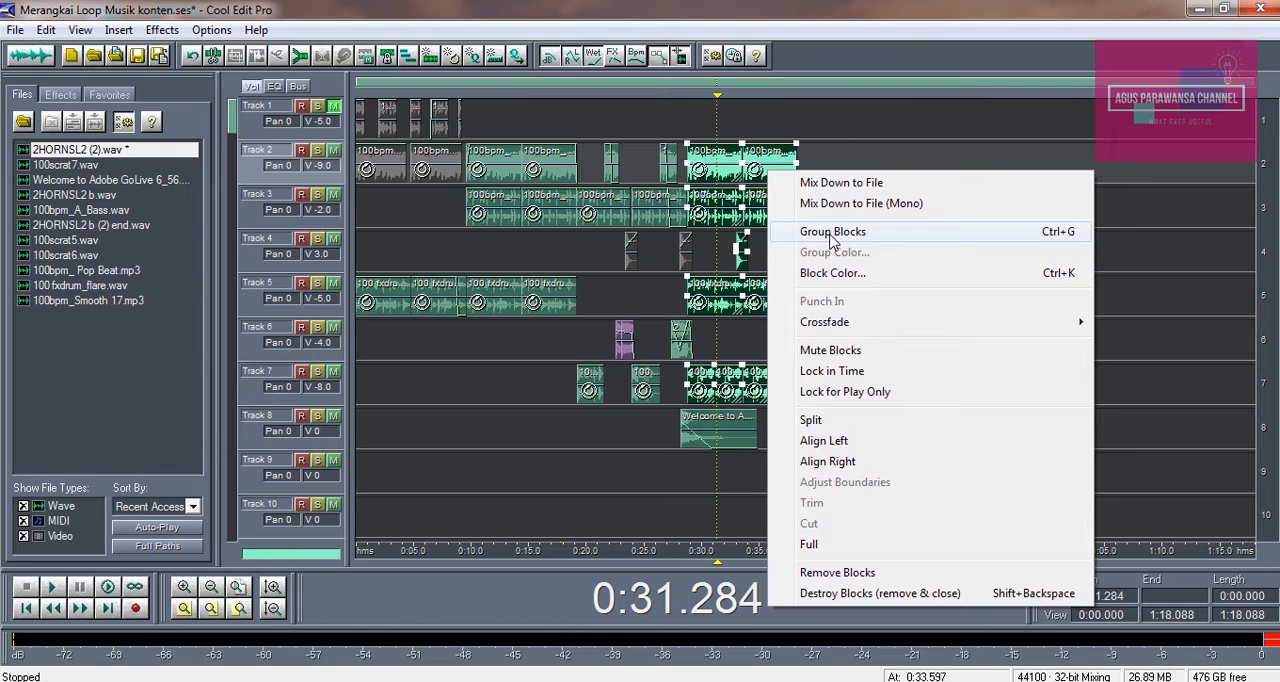
click(832, 231)
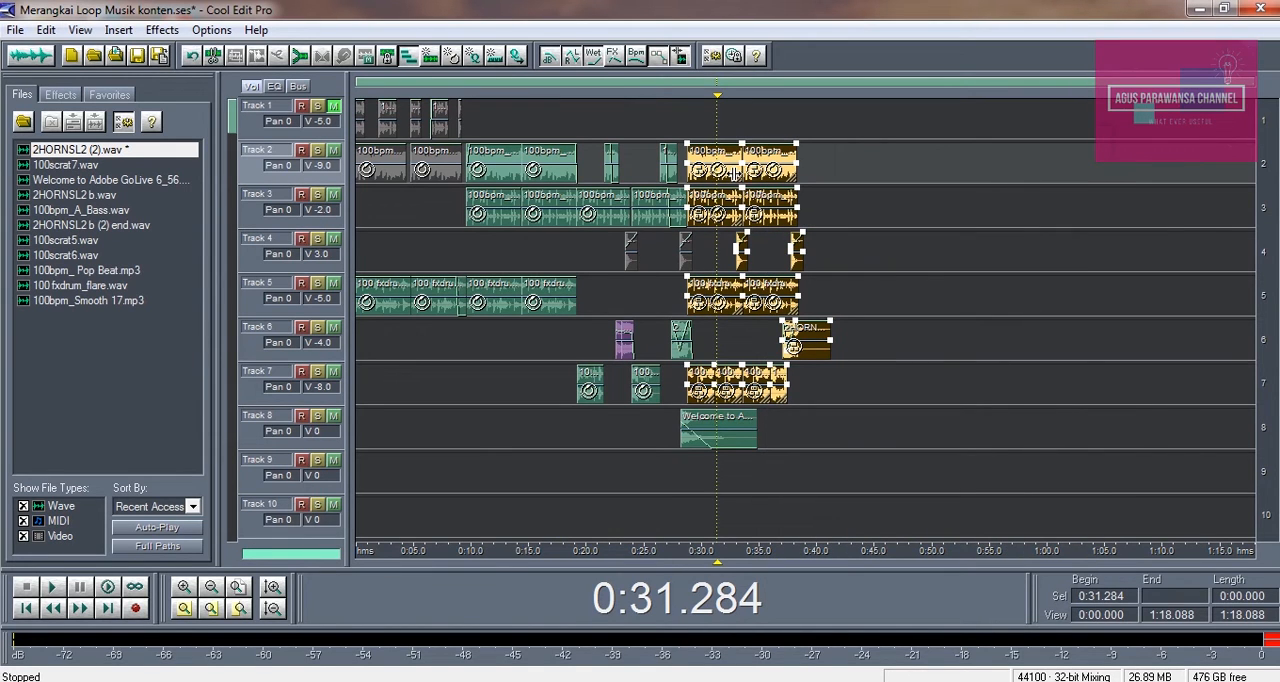
Copy the grouped clips on Tracks 2 to 7 into the empty area starting at about 0:44.7
click(731, 180)
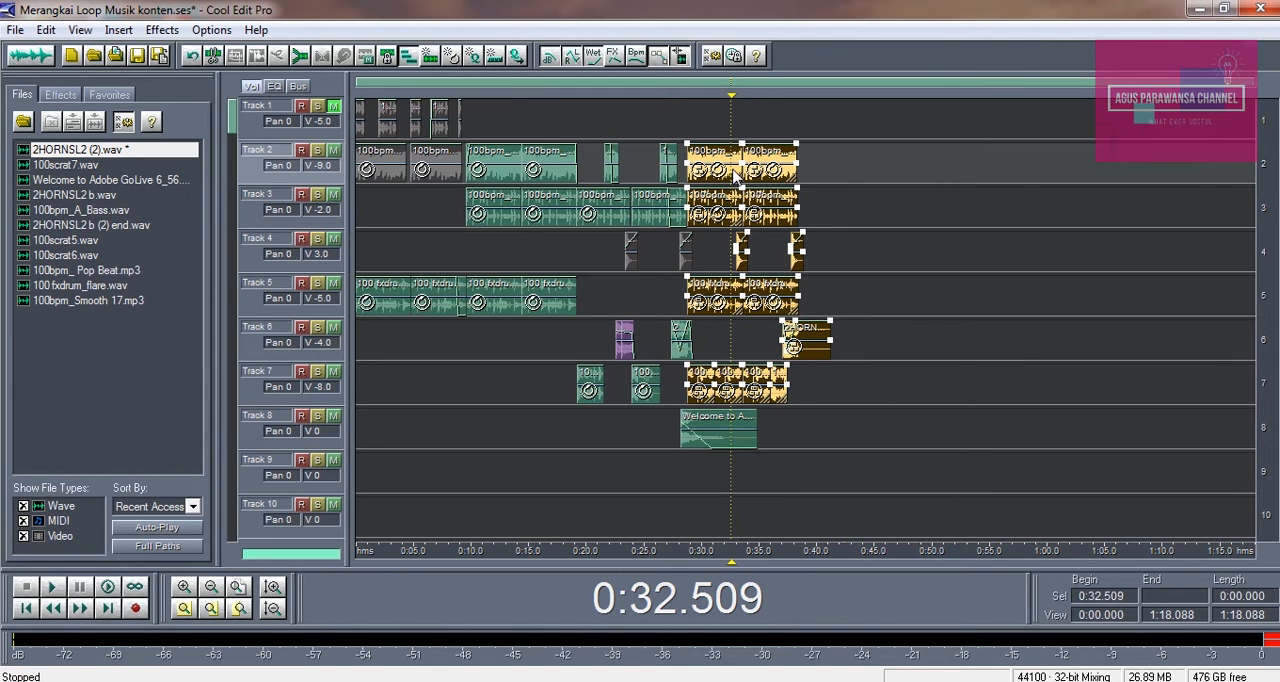
key(ctrl+g)
drag(735, 175, 920, 174)
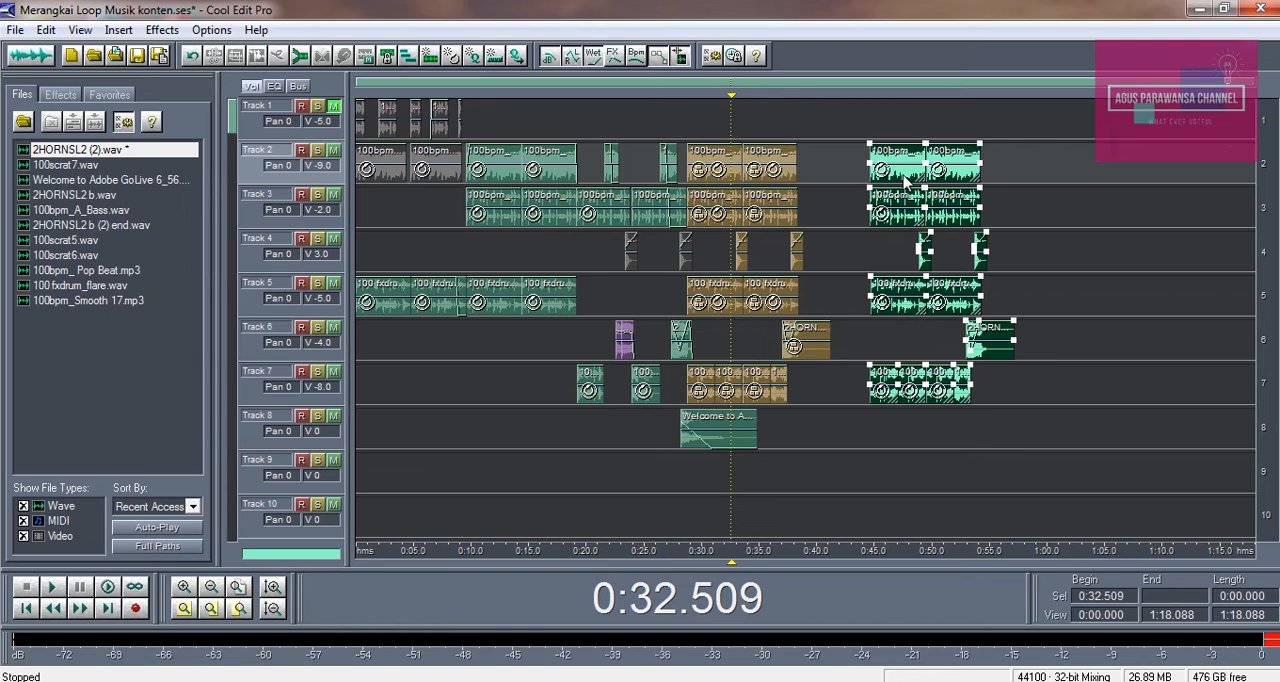
Group the copied clips and move them earlier so they start at about 0:42
right_click(900, 172)
click(912, 228)
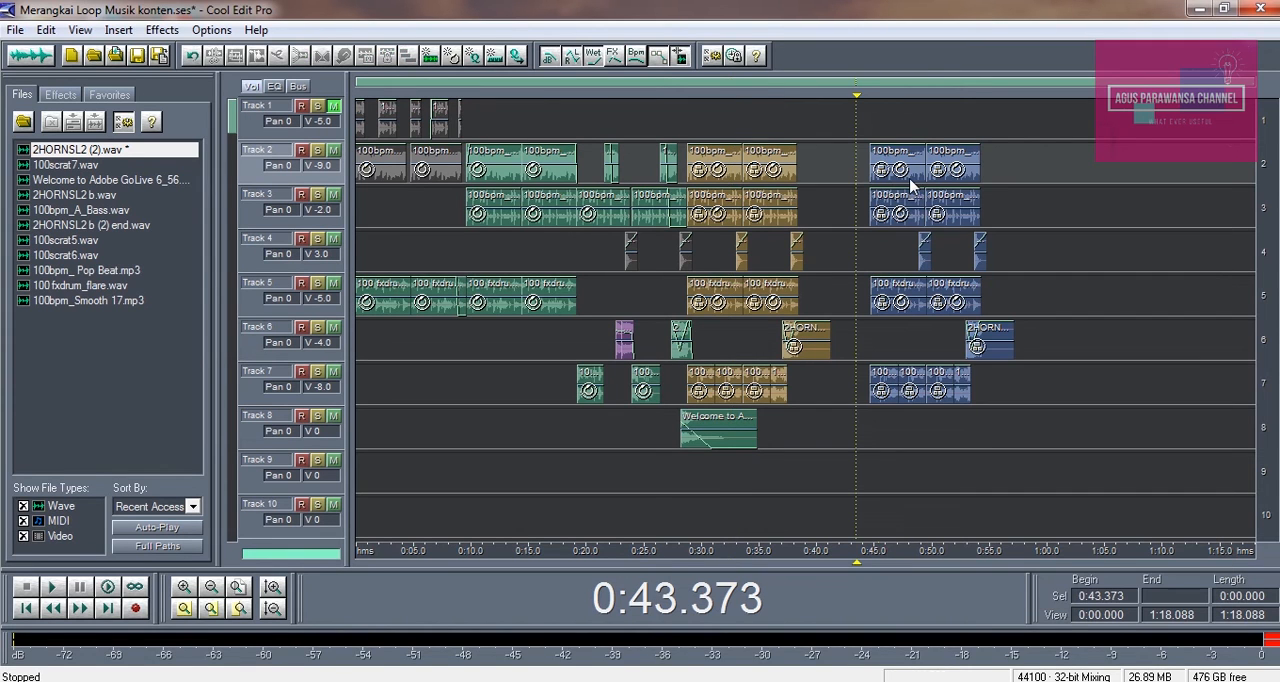
click(915, 181)
drag(915, 181, 883, 177)
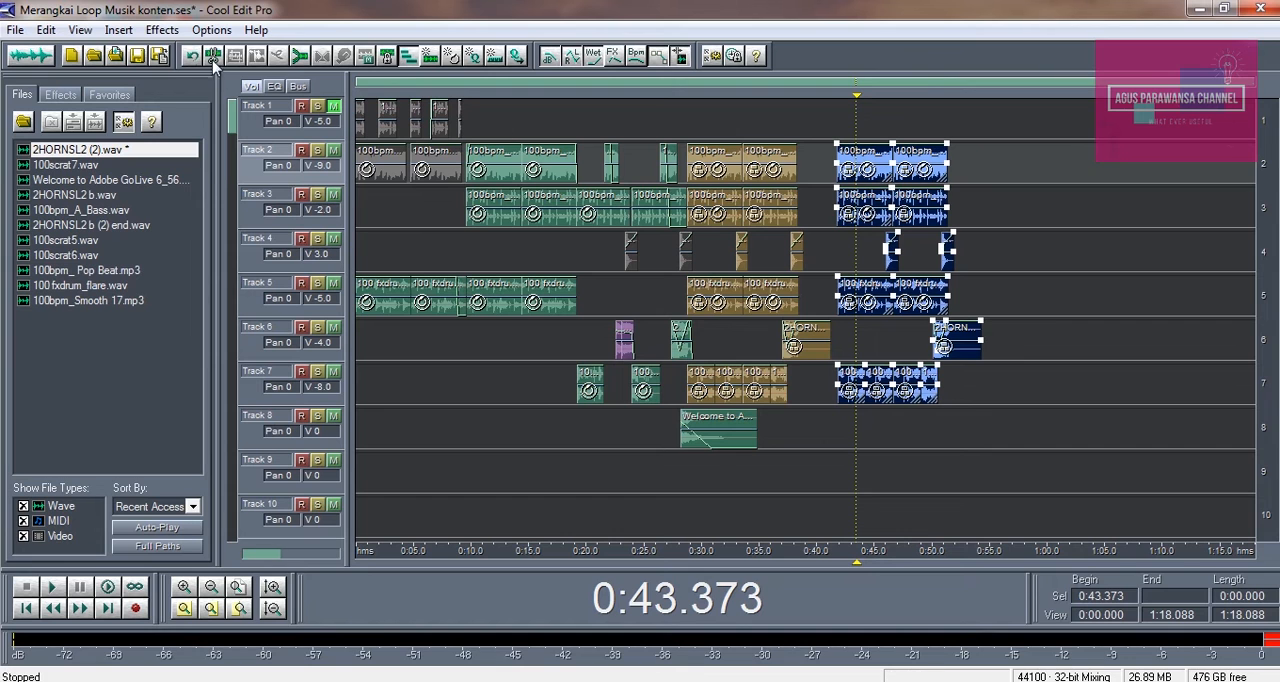
Enable the metronome in the advanced session properties
click(176, 35)
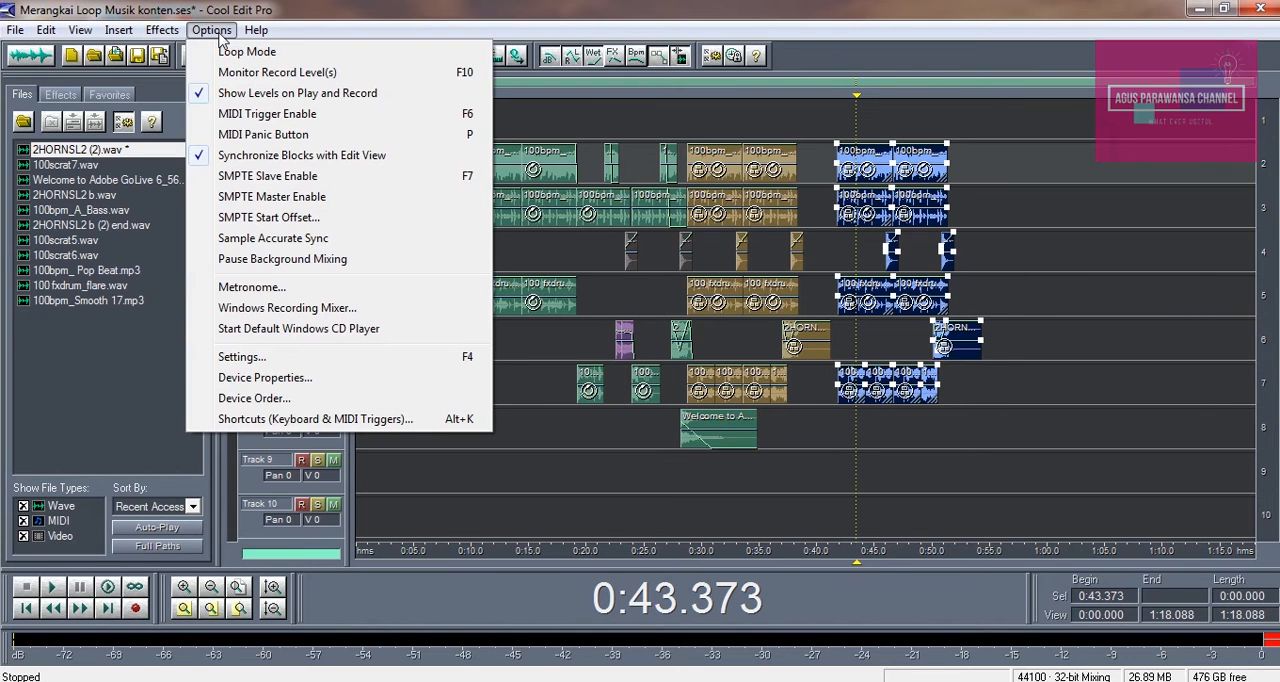
click(240, 288)
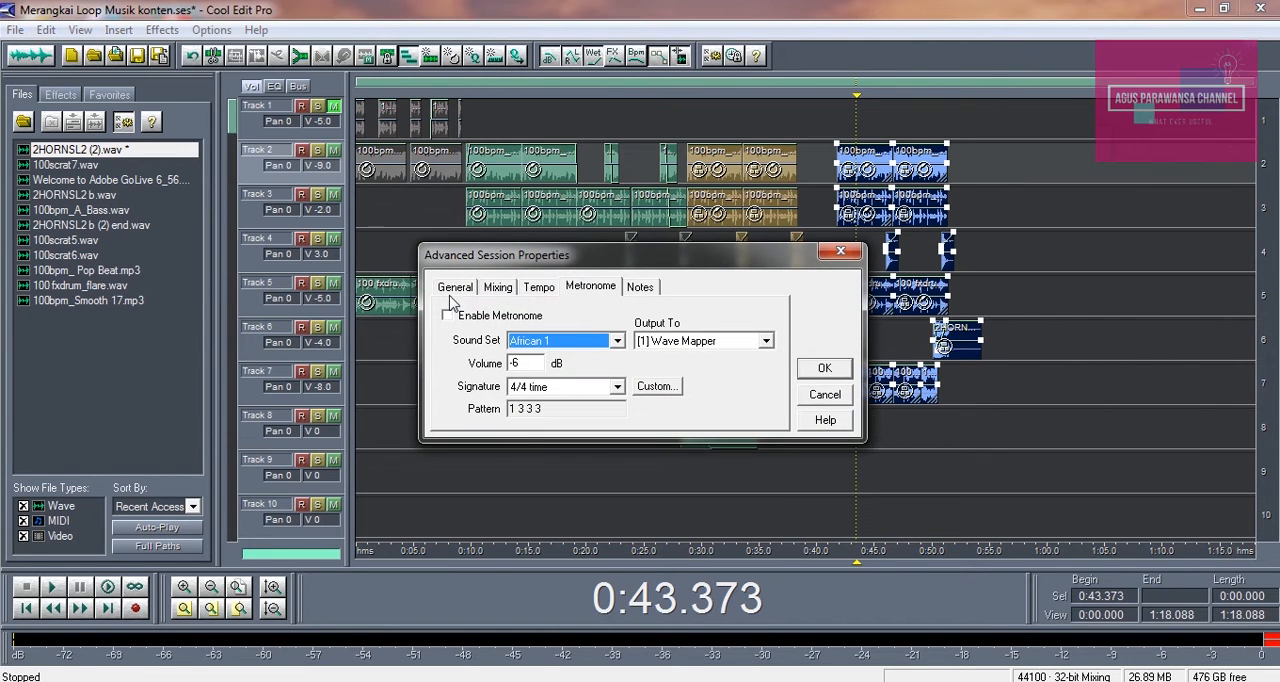
click(447, 315)
click(824, 367)
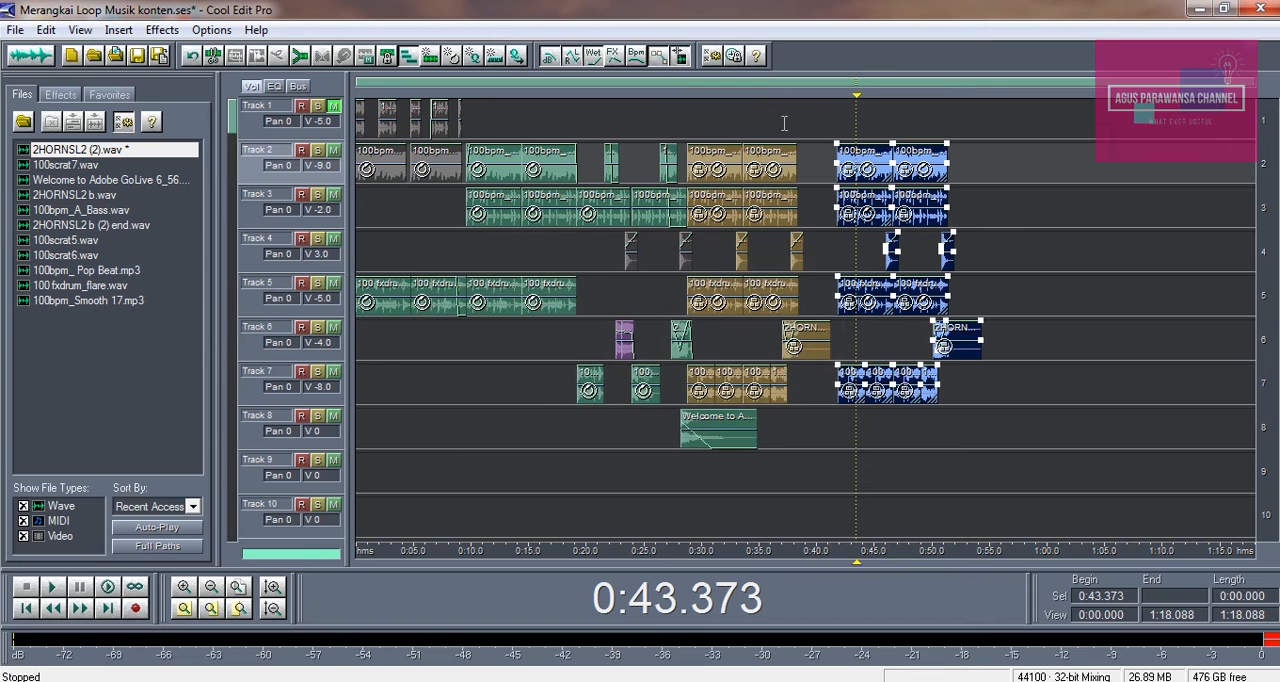
Play the mix from about 0:36 into the gap before the copied group, and stop it
click(774, 125)
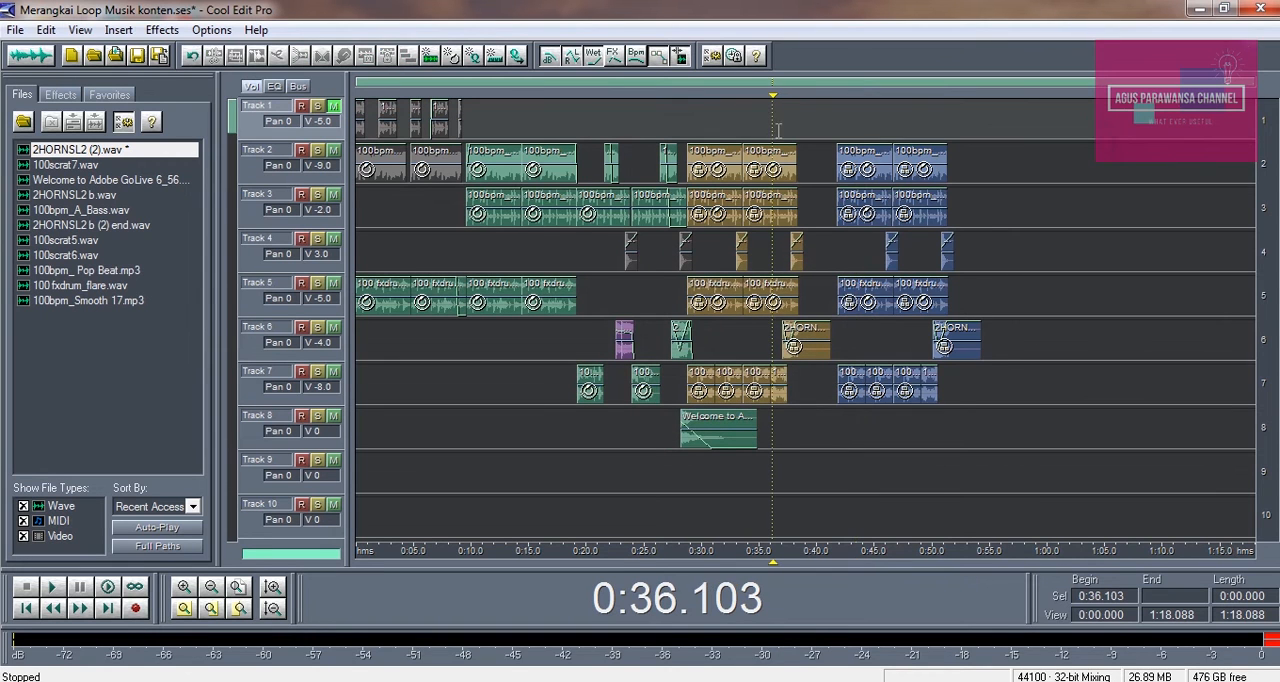
key(space)
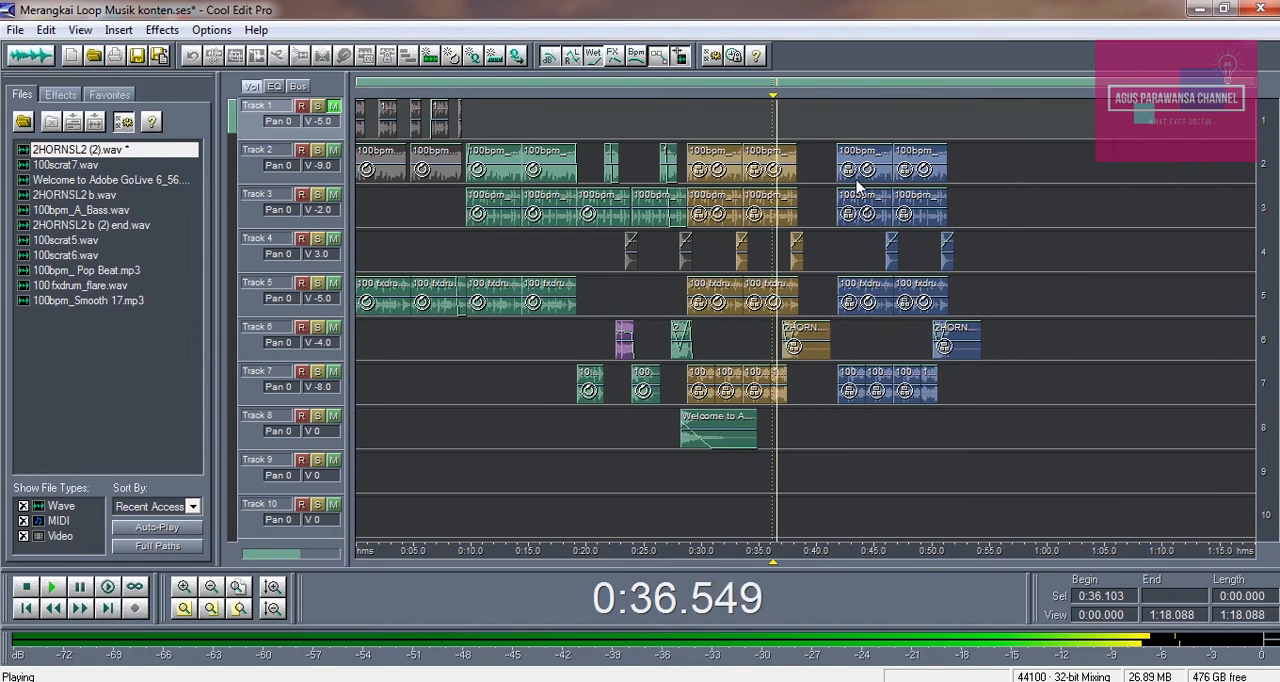
click(184, 587)
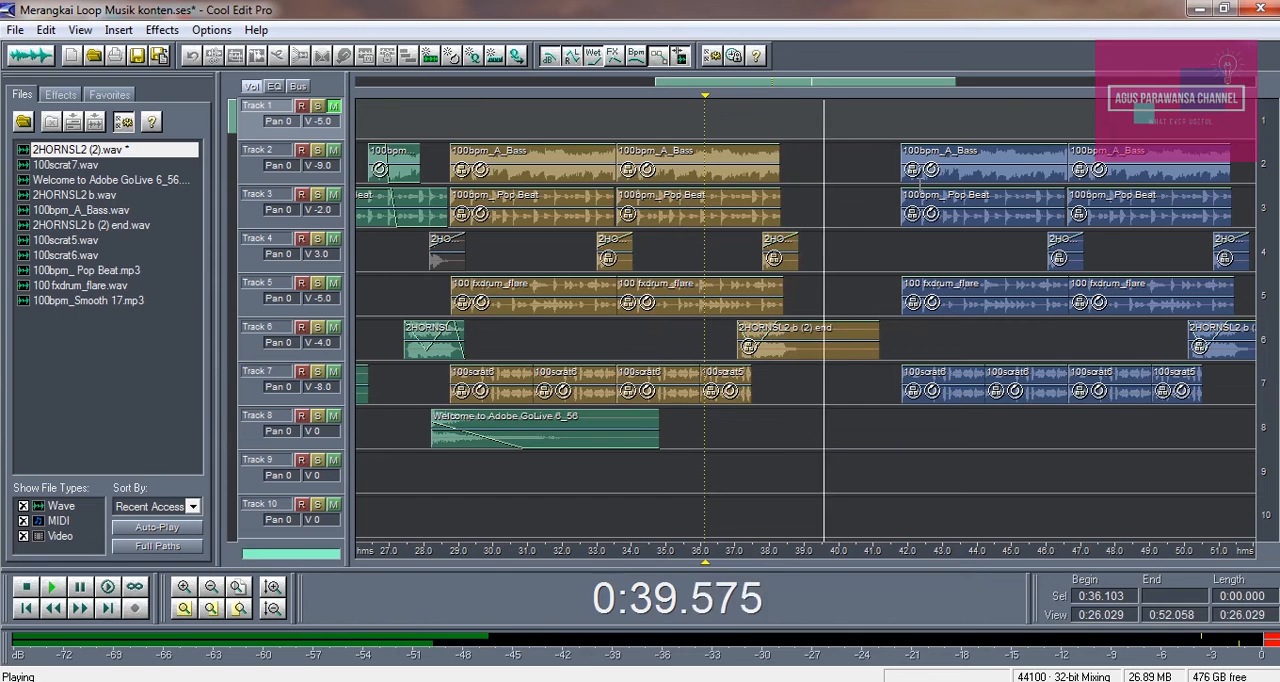
key(space)
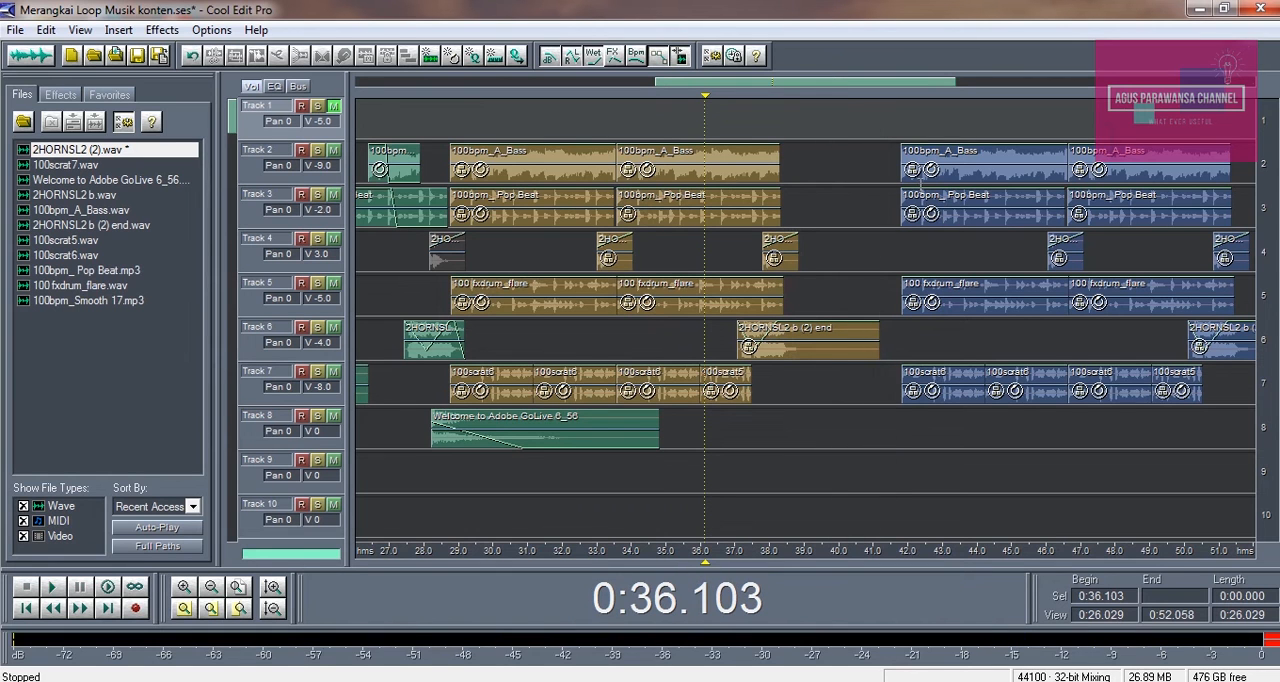
Move the copied group directly against the end of the first group at about 0:38.3, and play the transition
drag(980, 178, 860, 176)
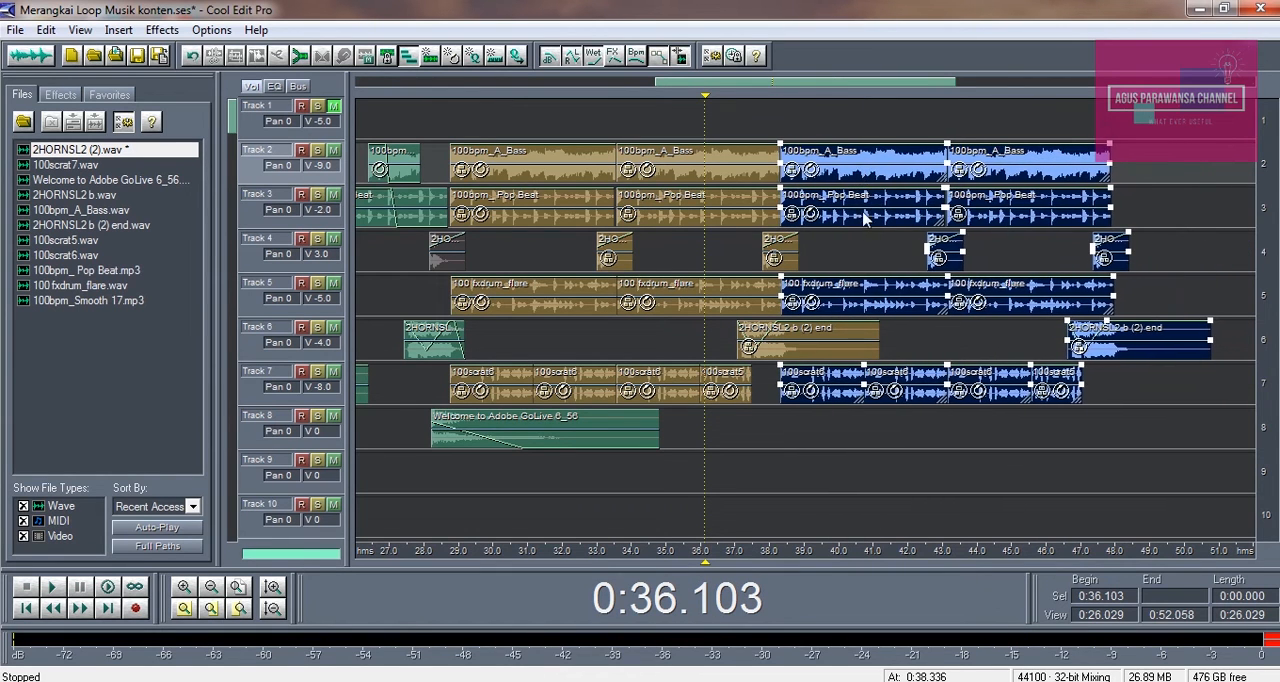
key(space)
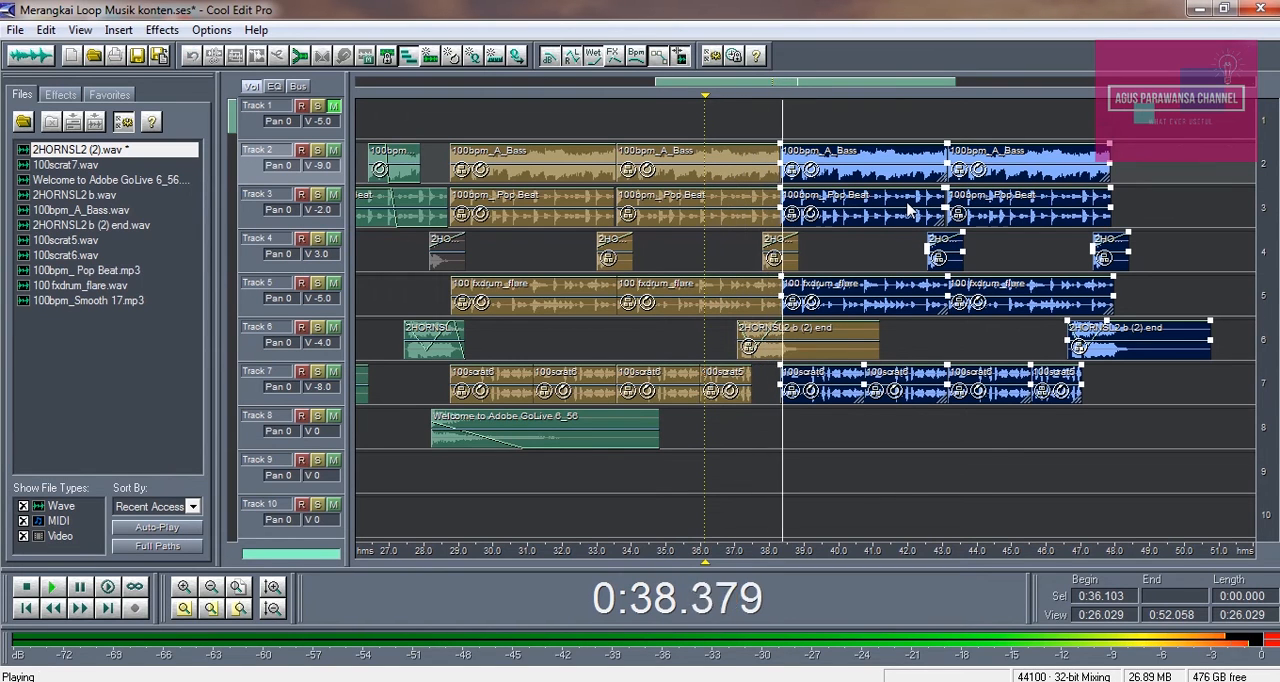
key(space)
Nudge the copied group slightly later to line up with the first group, and play across the join from about 0:36
click(185, 590)
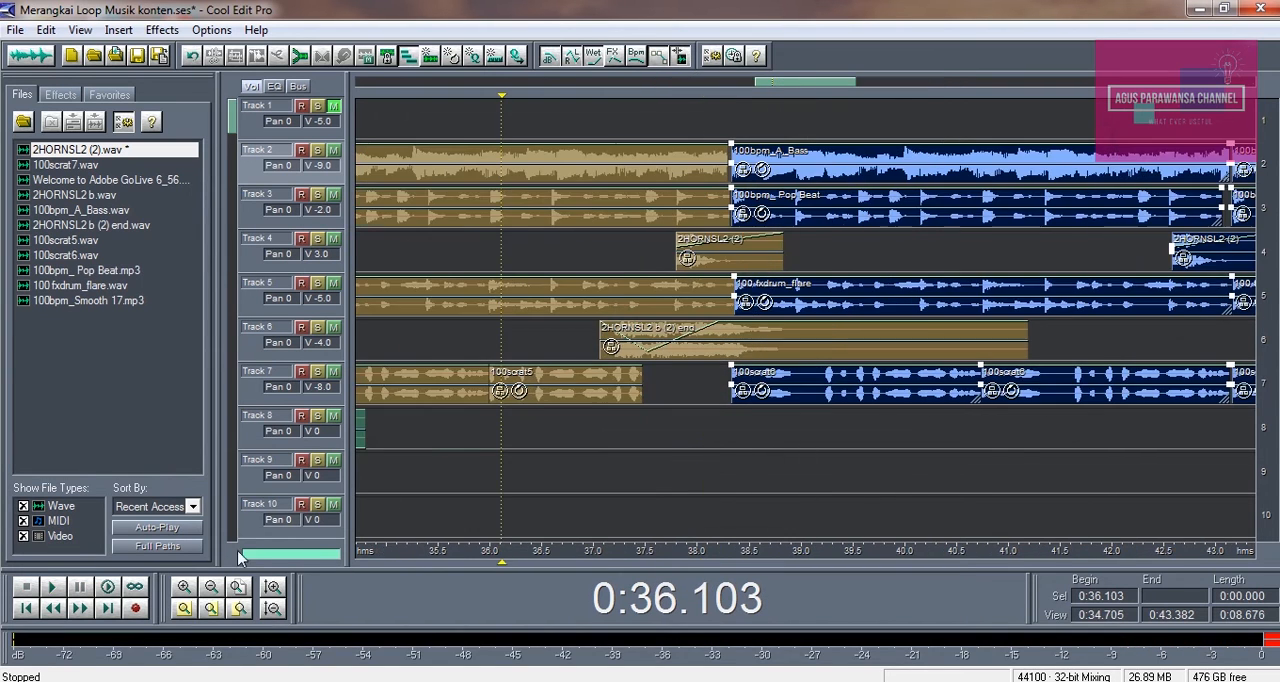
drag(797, 177, 797, 179)
key(space)
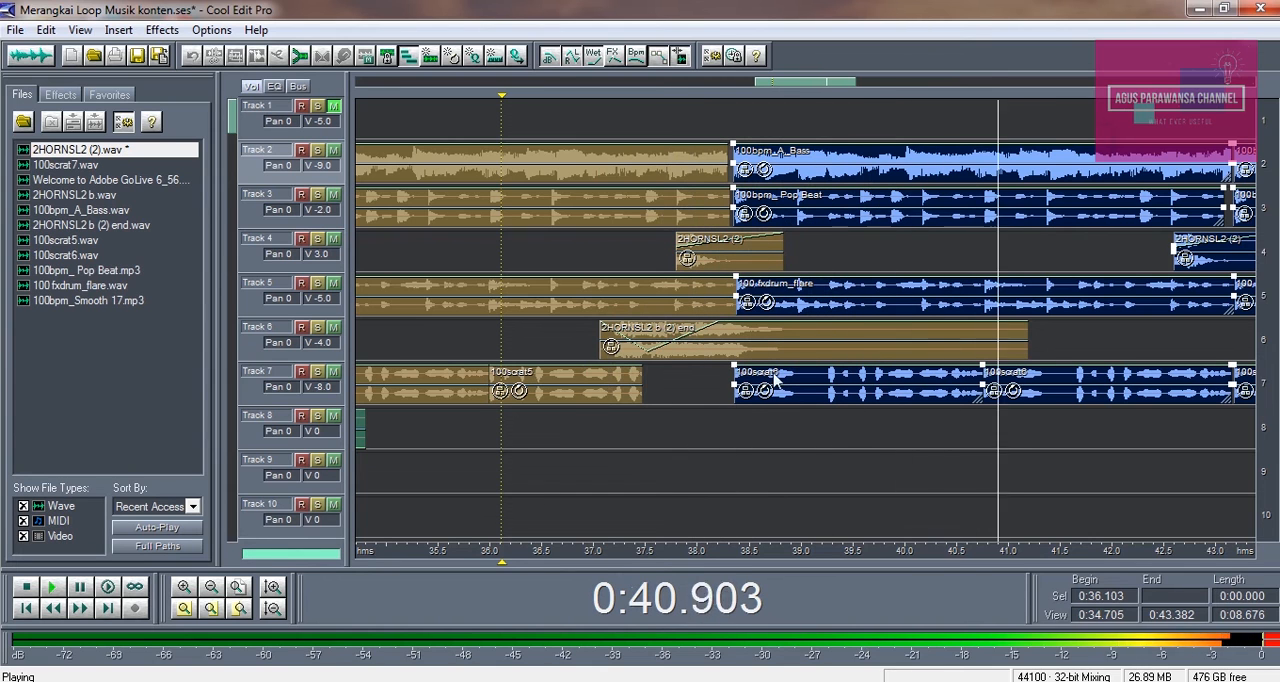
click(212, 594)
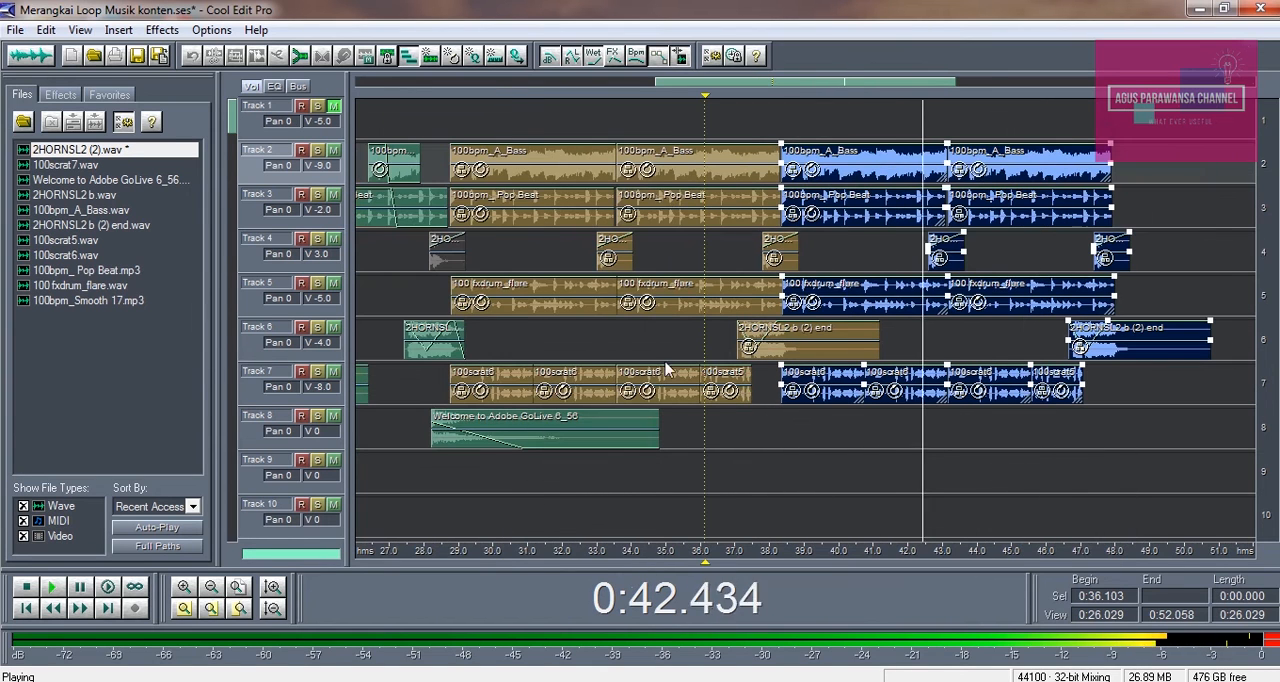
key(space)
click(870, 258)
Ungroup the copied clips and delete the last 100bpm_A_Bass clip on Track 2
click(1036, 161)
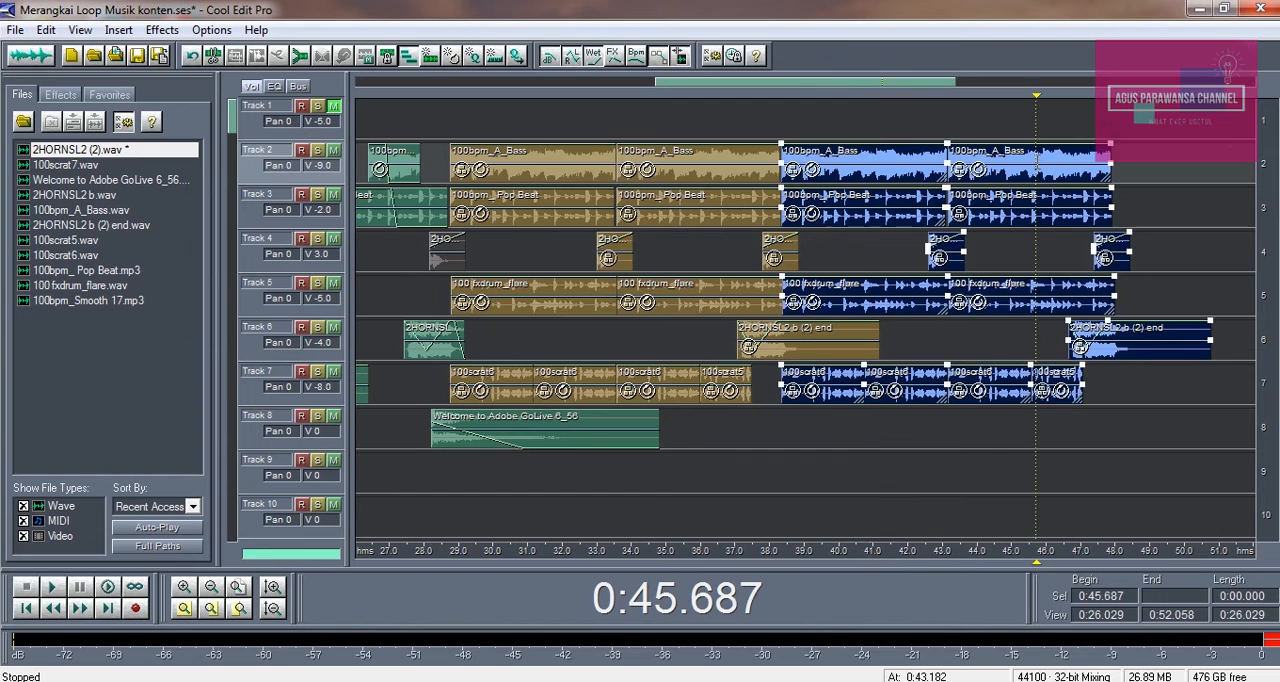
right_click(1036, 170)
click(1010, 210)
click(987, 170)
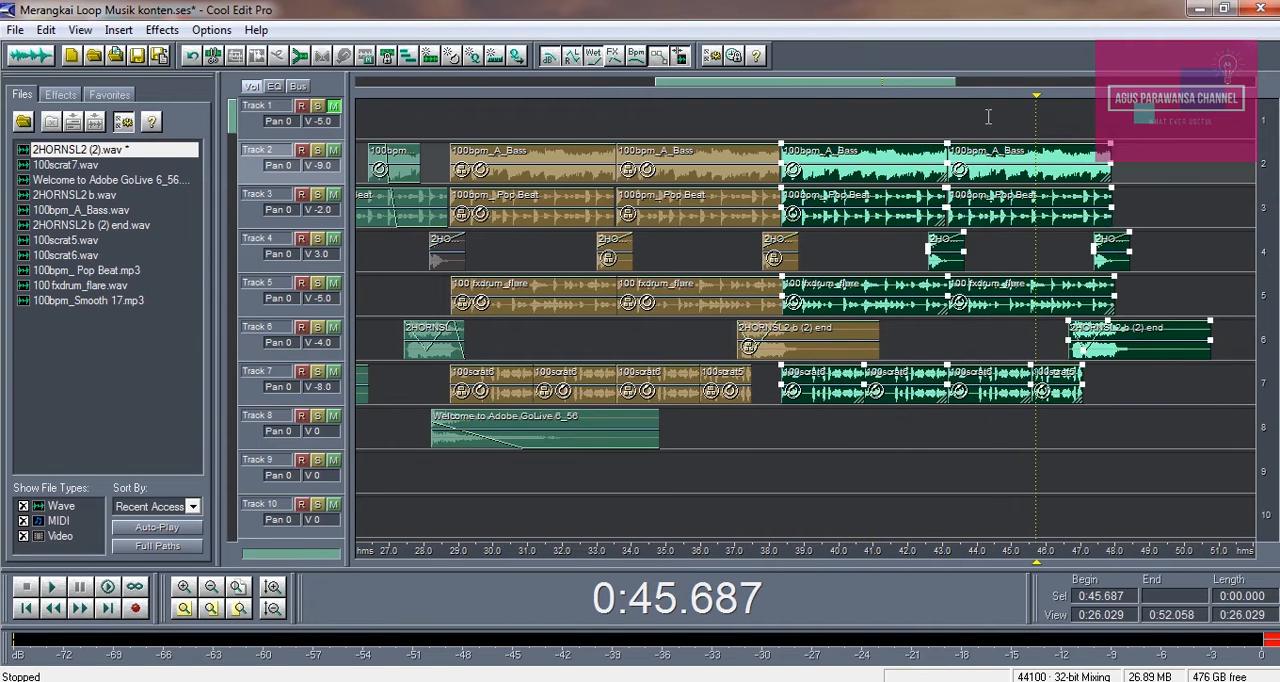
click(1015, 165)
key(Delete)
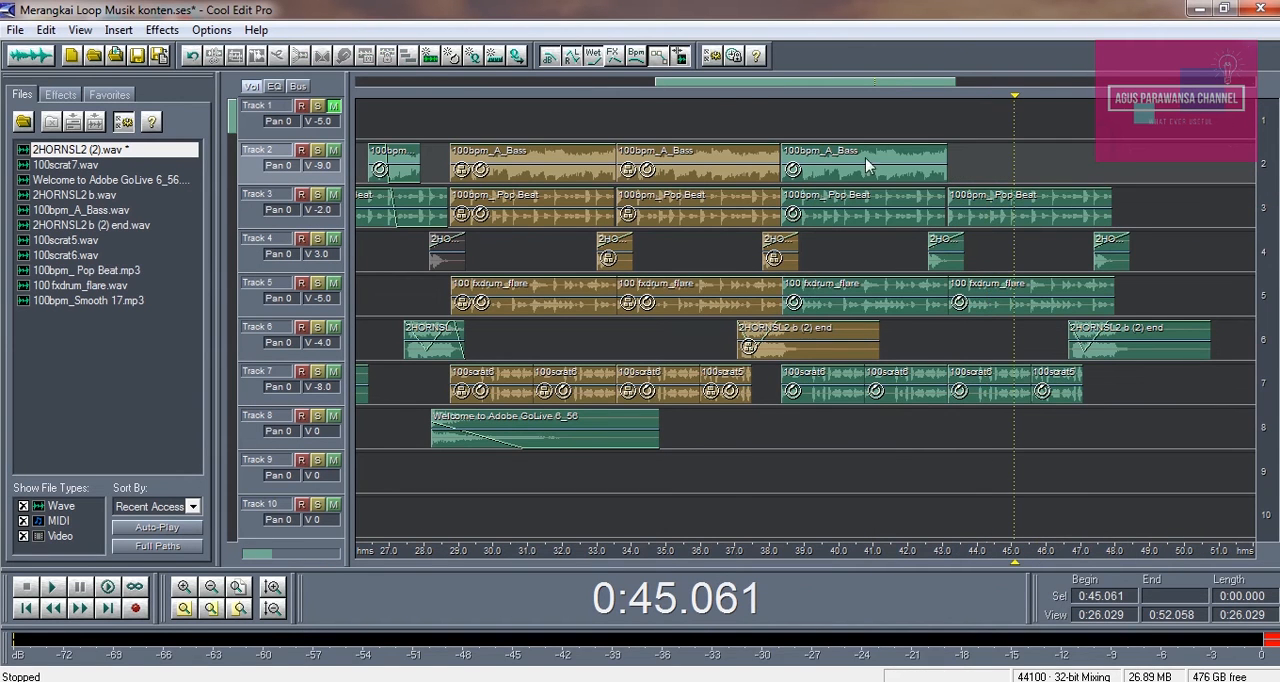
Play the ungrouped section from about 0:37 through its shortened bass part on Track 2, and stop playback
click(733, 103)
key(space)
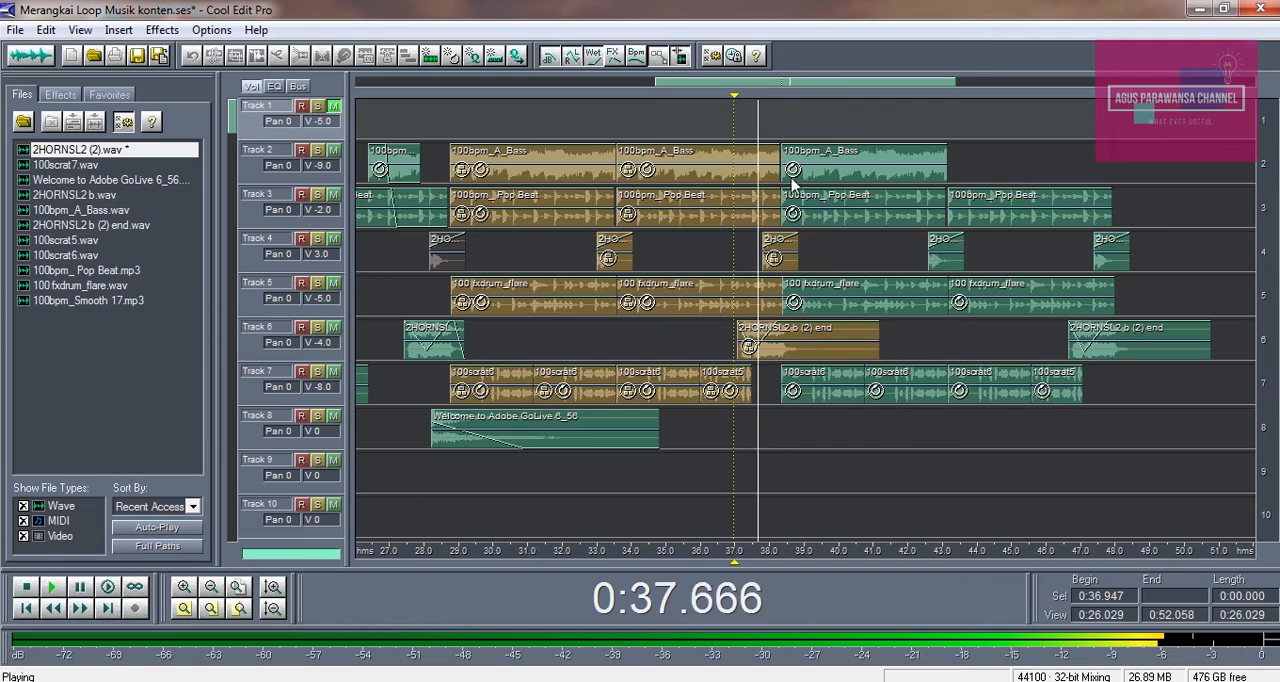
click(861, 237)
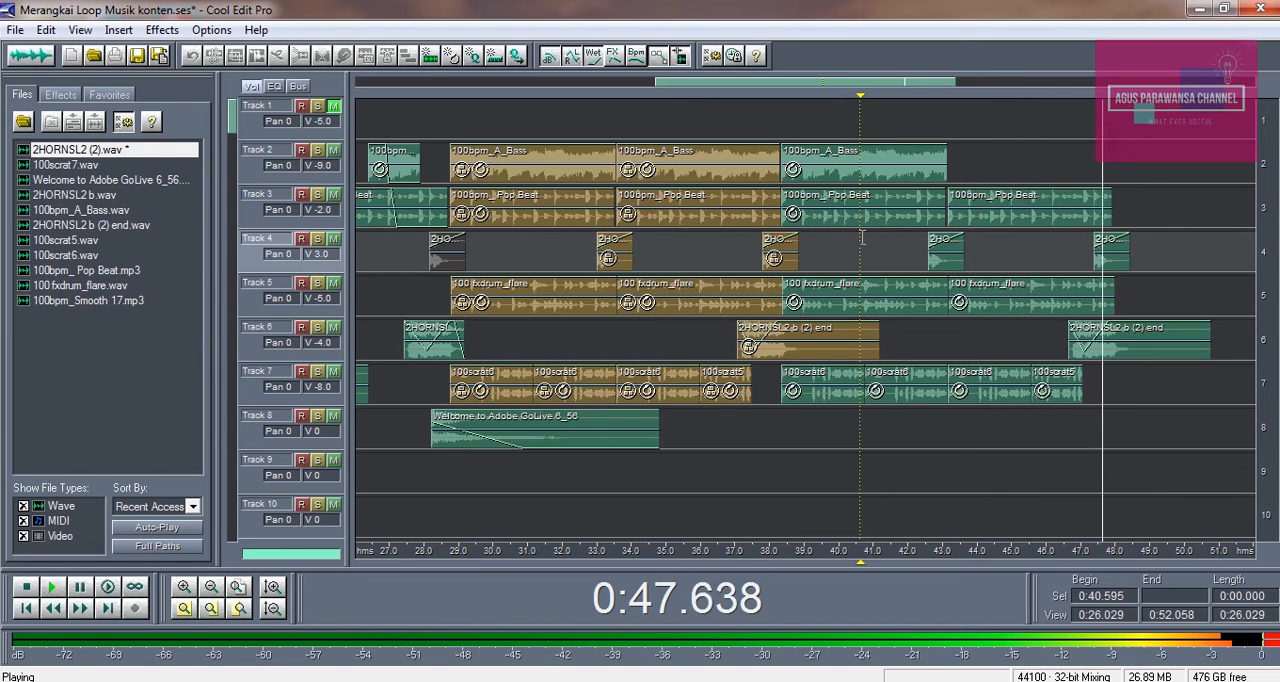
key(space)
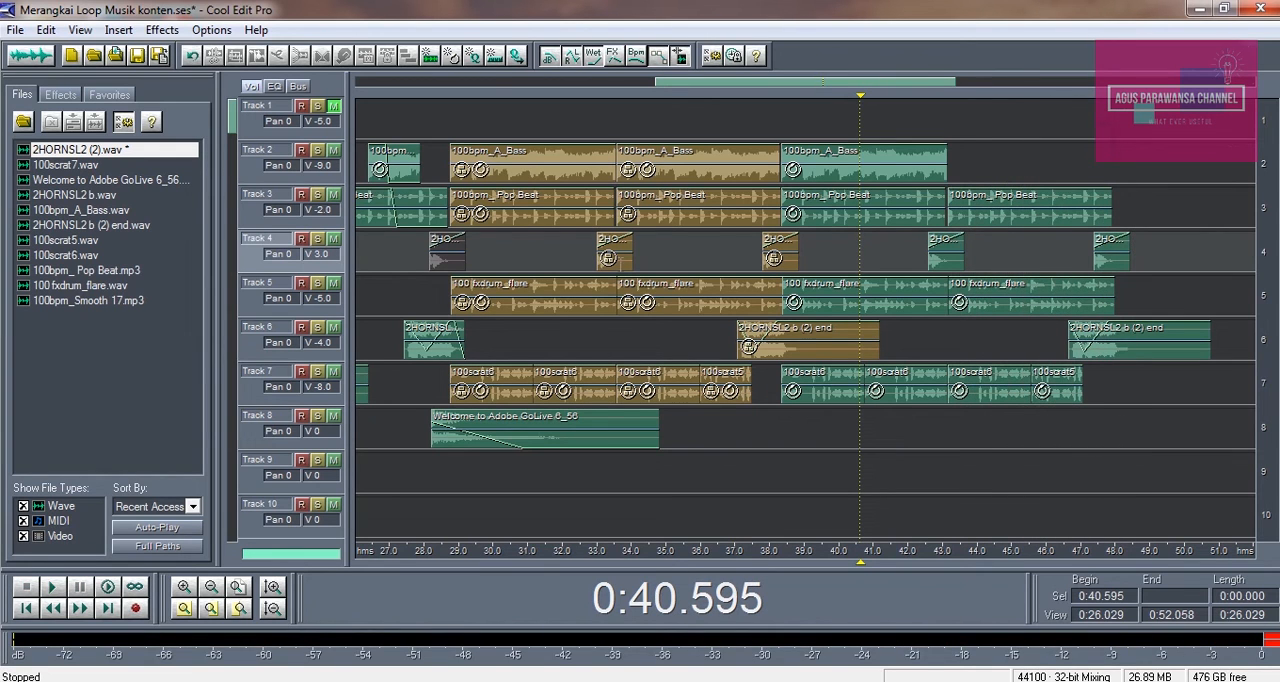
Leave the metronome disabled in the advanced session properties and apply the settings
click(200, 29)
click(226, 288)
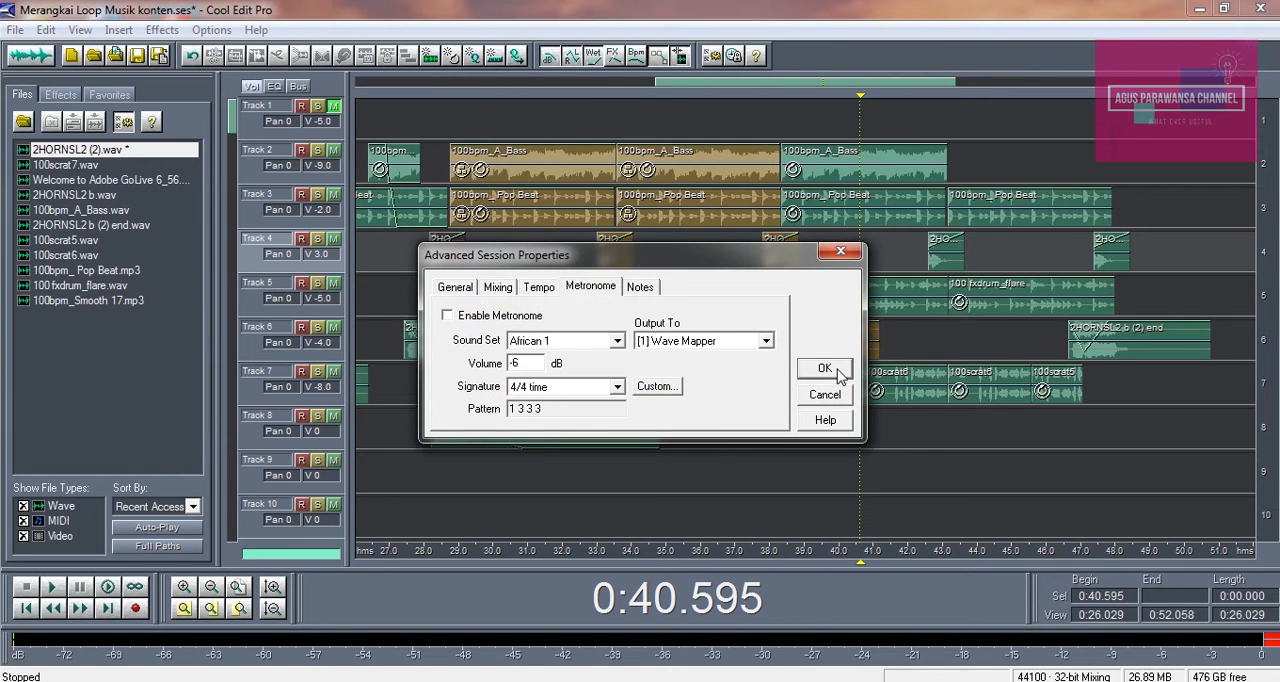
click(824, 369)
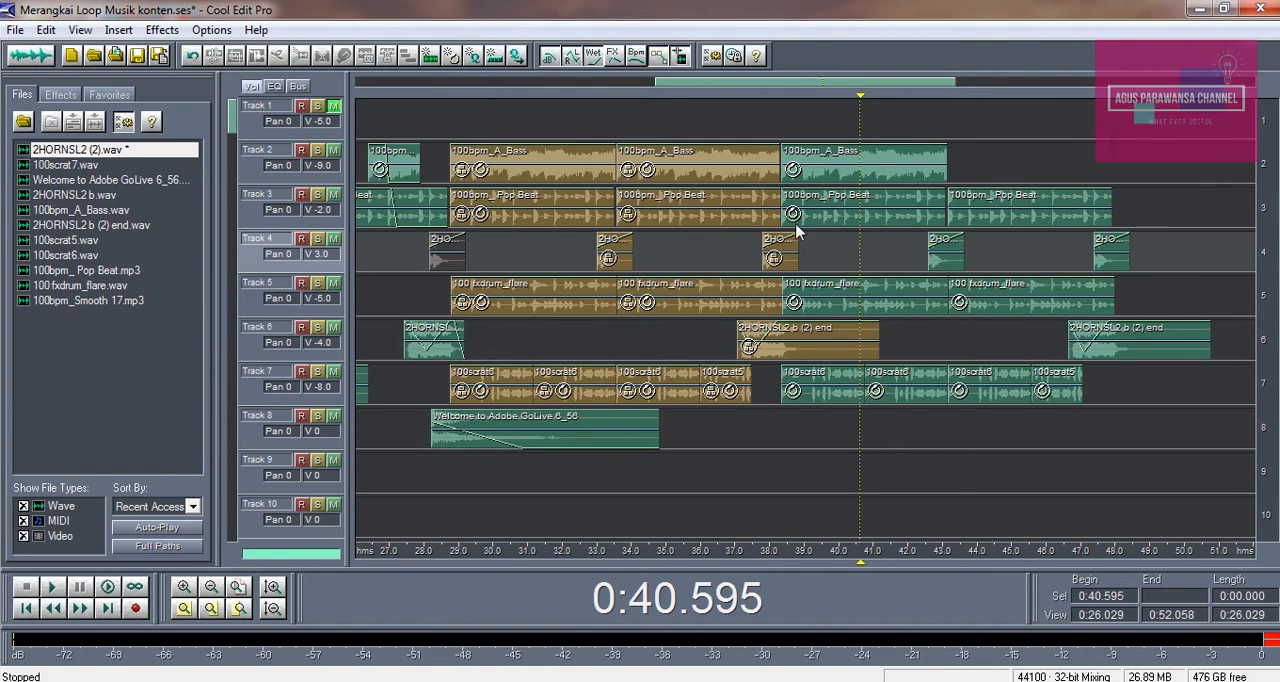
Play the varied section without the metronome from its start at about 0:38.2 through its end, and stop playback
click(779, 110)
key(space)
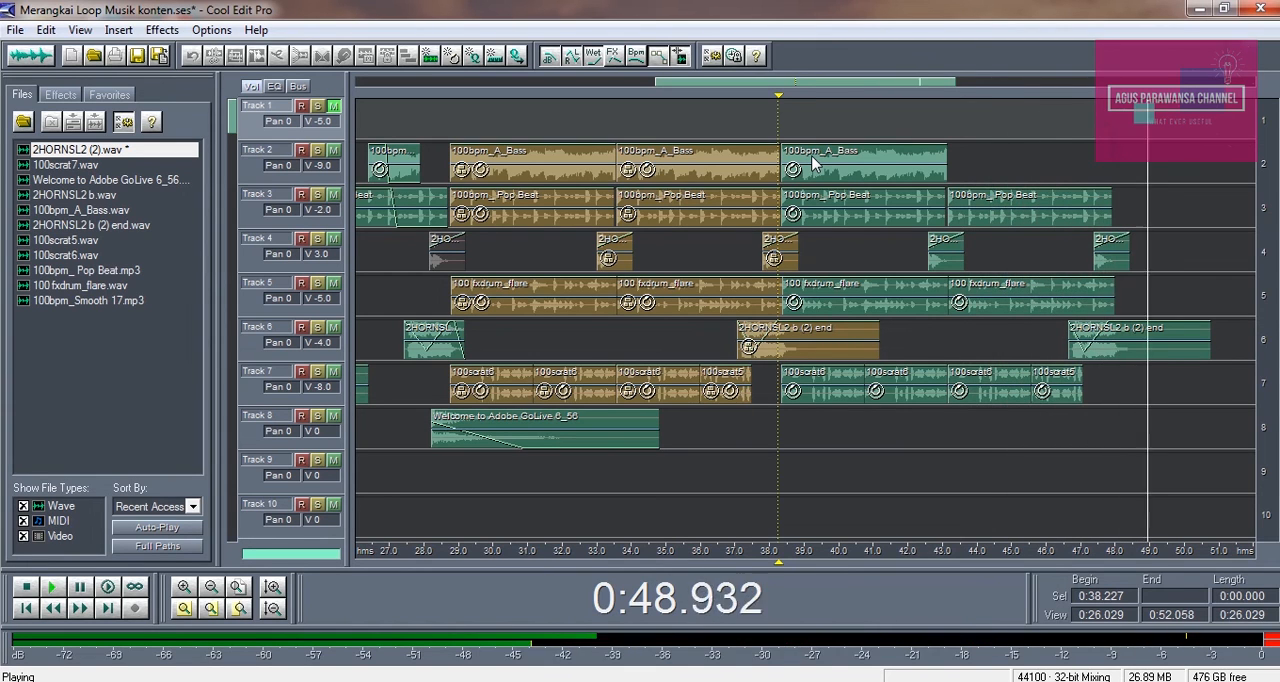
key(space)
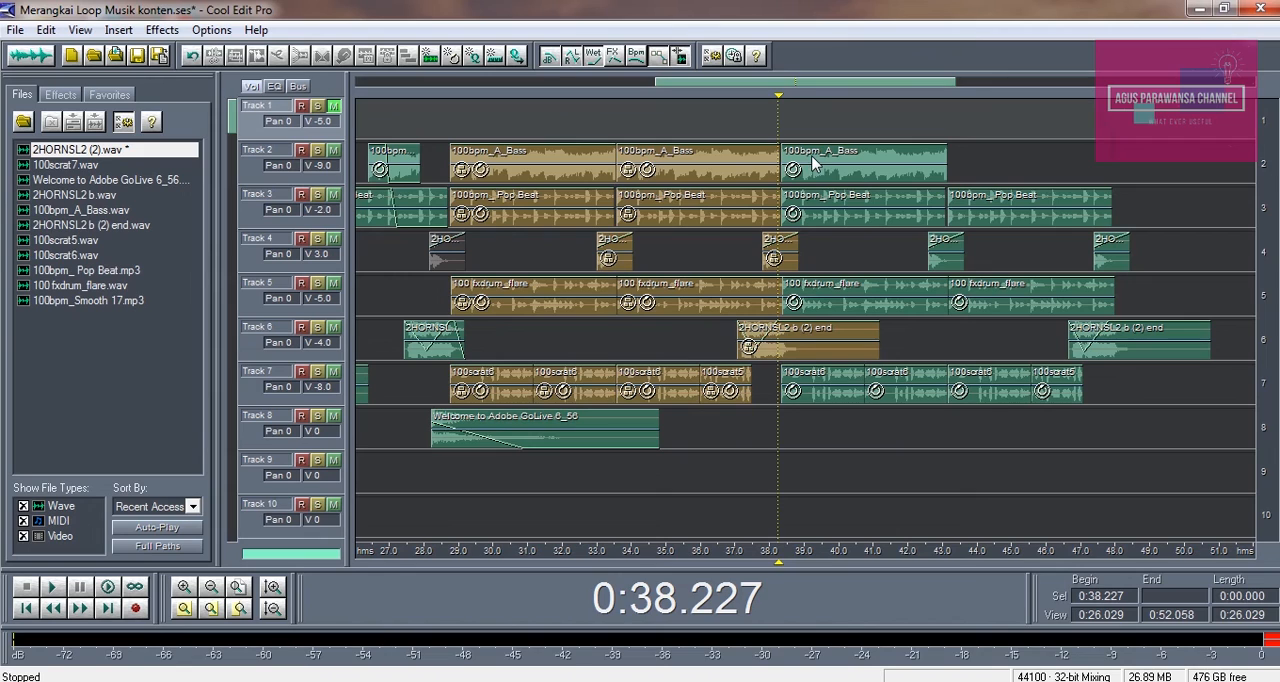